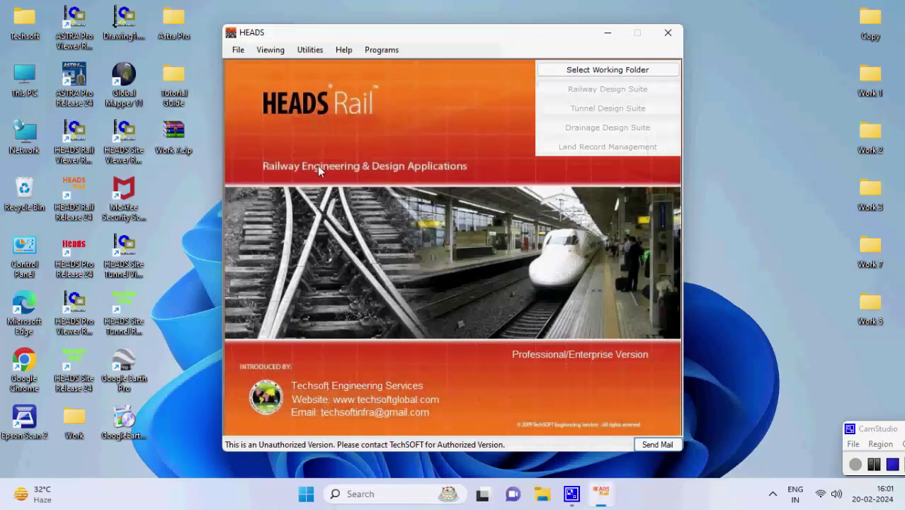
Set the working folder to the Work 3 folder on the Desktop
{"action": "left_click", "coordinate": [238, 51]}
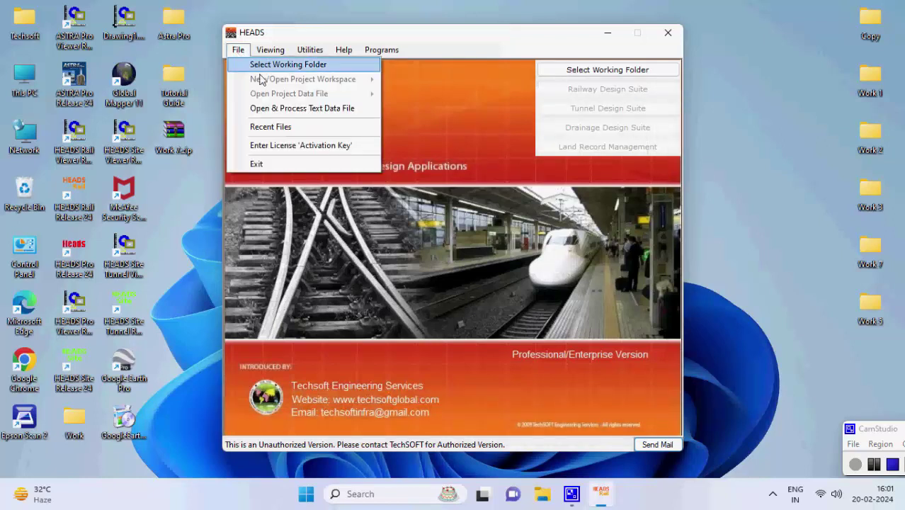
{"action": "left_click", "coordinate": [313, 66]}
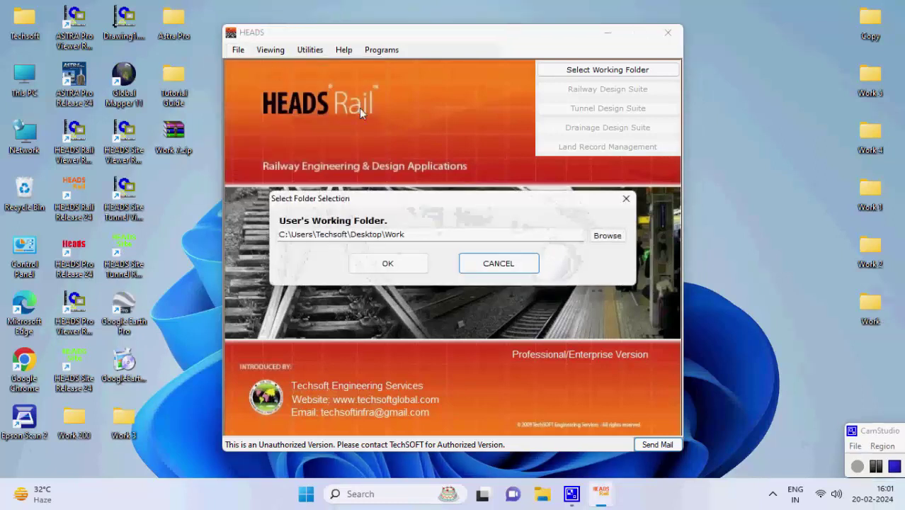
{"action": "left_click", "coordinate": [605, 235]}
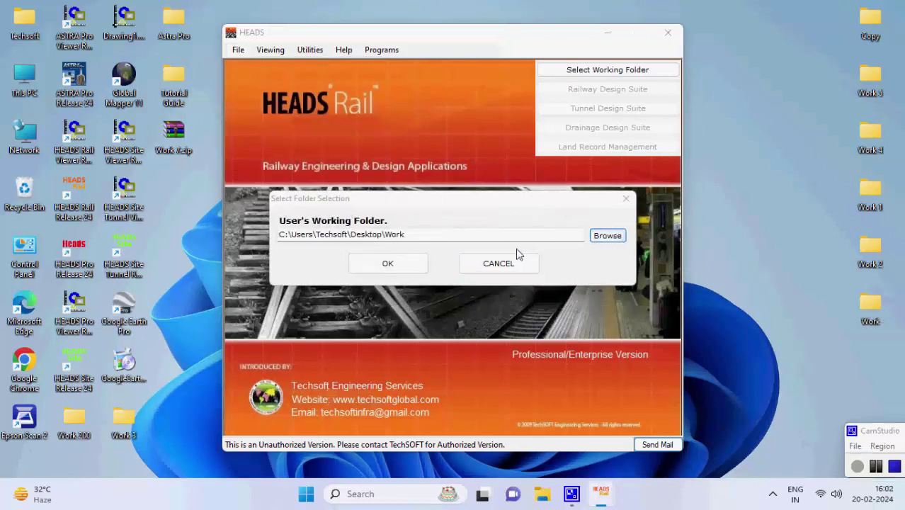
{"action": "scroll", "coordinate": [452, 270], "scroll_direction": "down", "scroll_amount": 2}
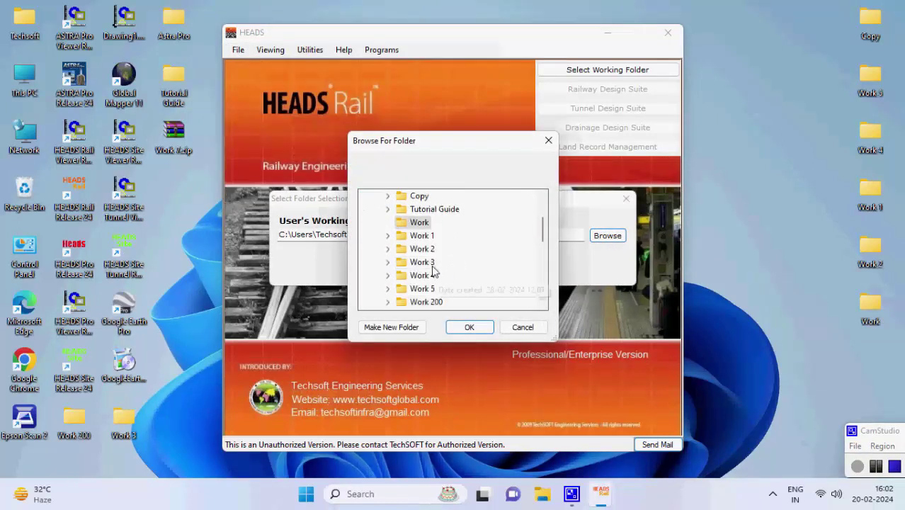
{"action": "left_click", "coordinate": [429, 263]}
{"action": "left_click", "coordinate": [469, 327]}
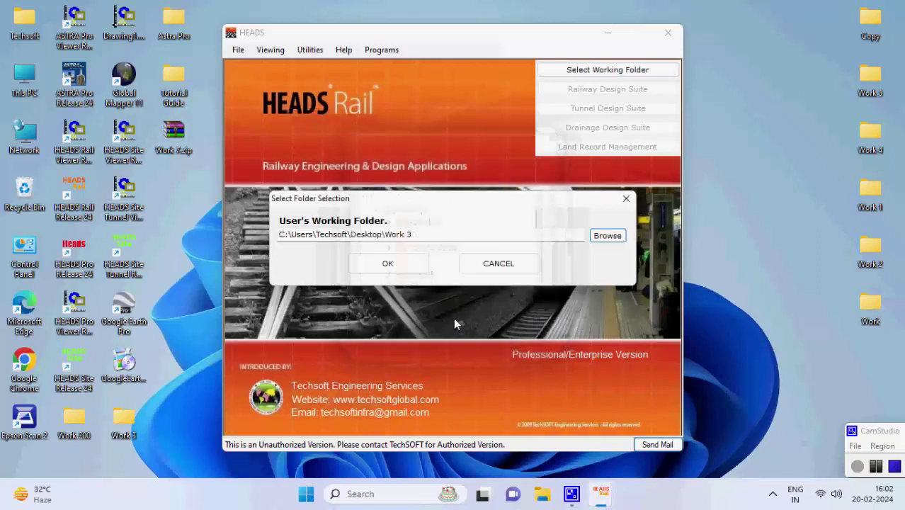
{"action": "left_click", "coordinate": [388, 263]}
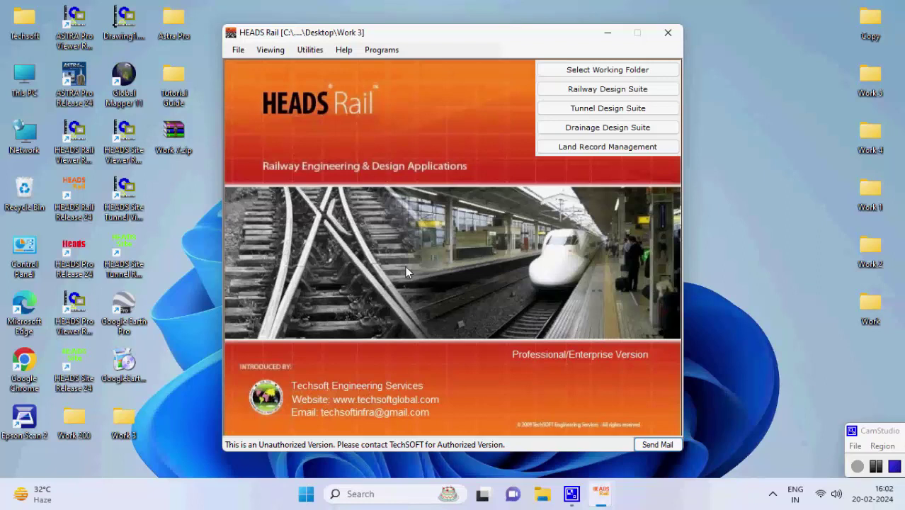
Open a Tunnel Design workspace for Uniform Section and create the project DESIGN JOB #01
{"action": "left_click", "coordinate": [238, 50]}
{"action": "mouse_move", "coordinate": [271, 79]}
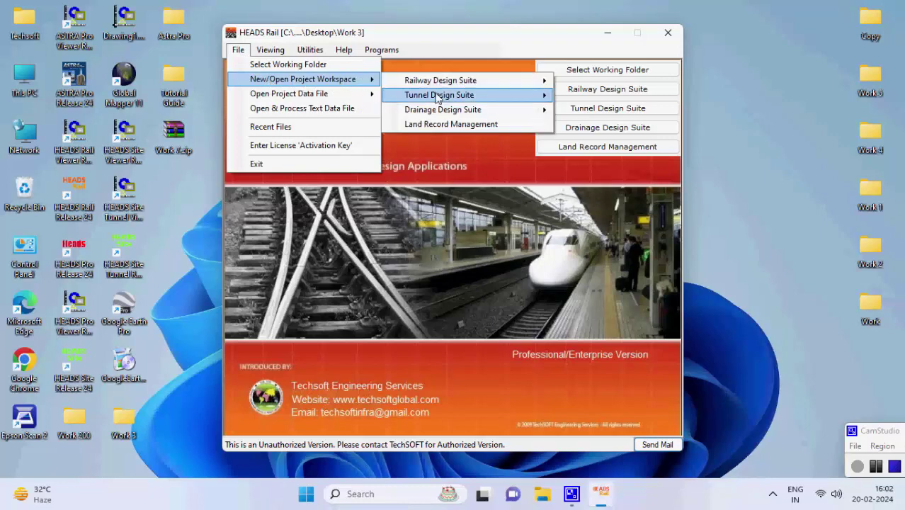
{"action": "mouse_move", "coordinate": [524, 97]}
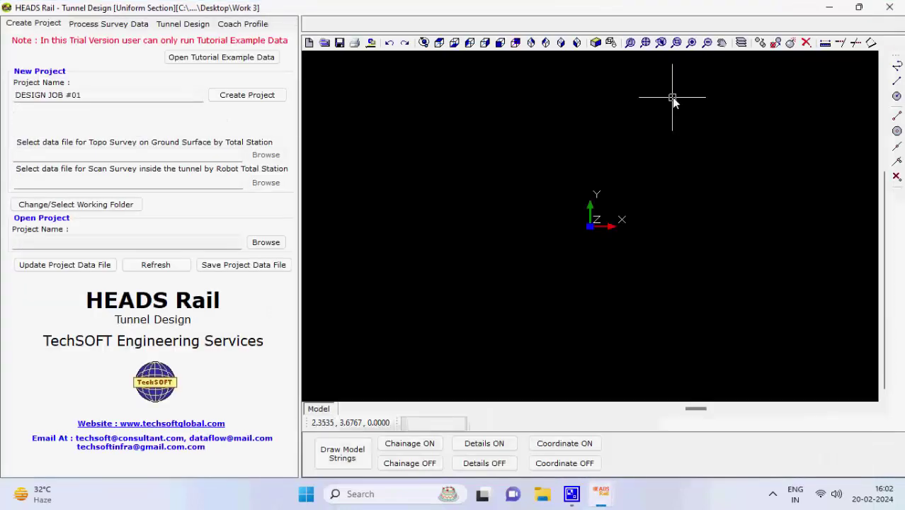
{"action": "left_click", "coordinate": [279, 100]}
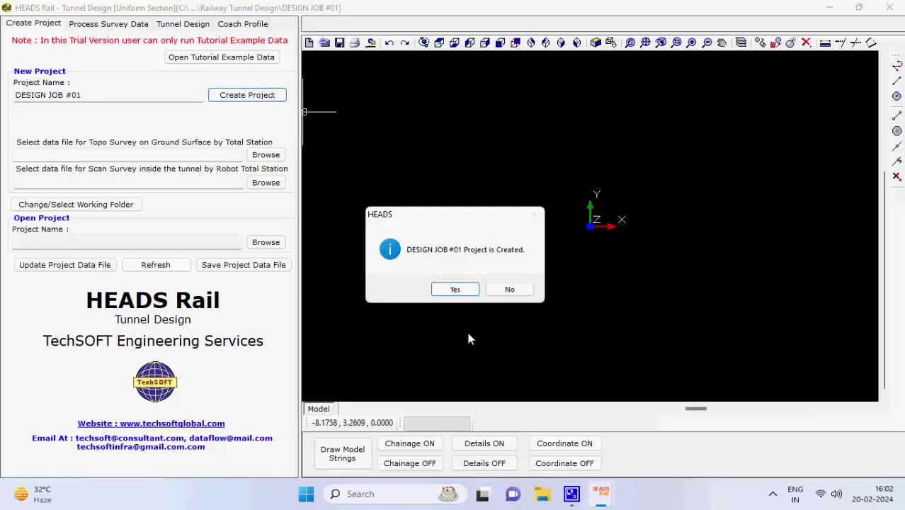
{"action": "left_click", "coordinate": [455, 290]}
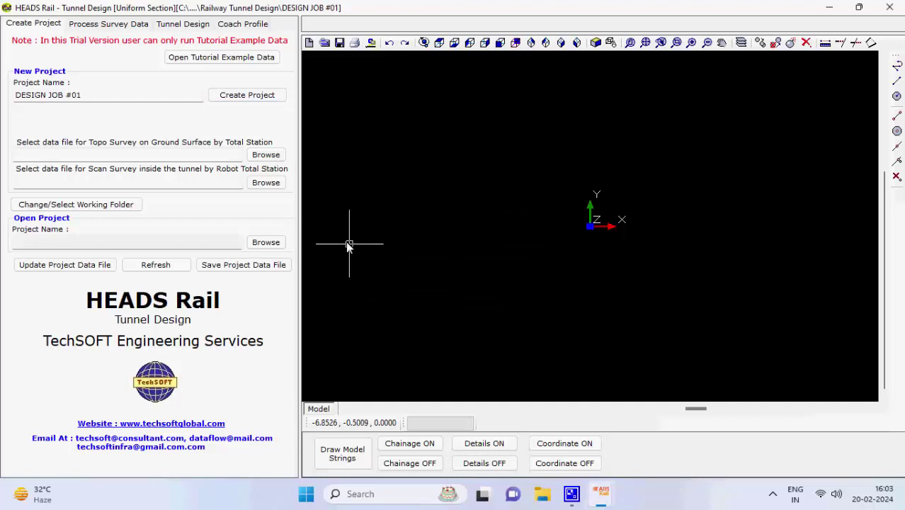
Load GROUND.txt from Work 2's Railway Tunnel Design folder as the ground-surface topo survey data, then close the opened text file
{"action": "left_click", "coordinate": [269, 157]}
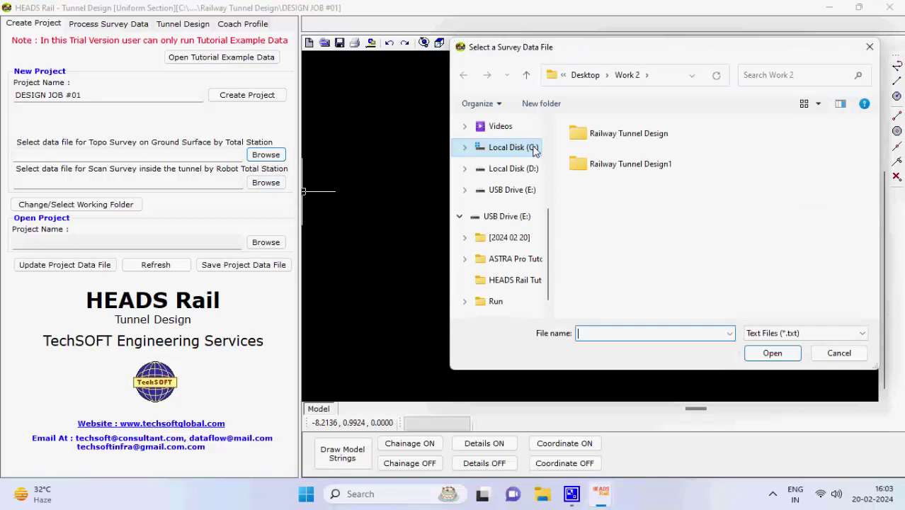
{"action": "double_click", "coordinate": [646, 136]}
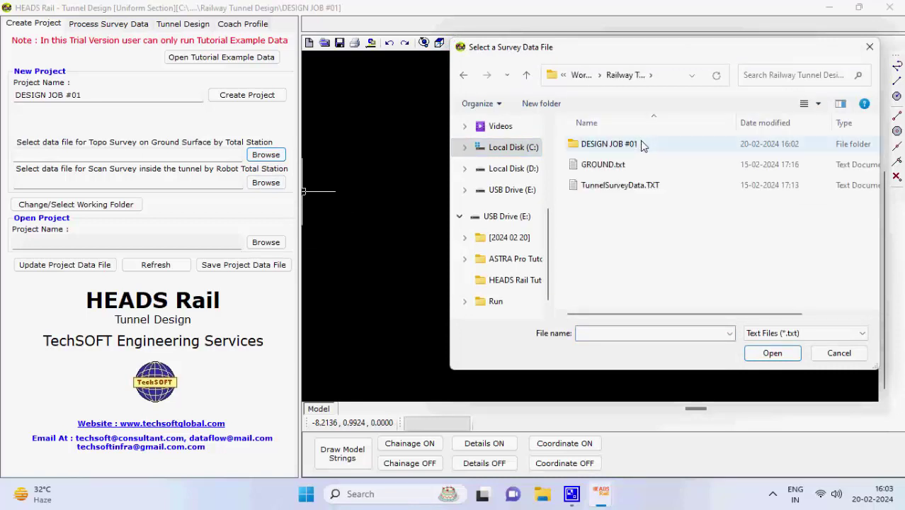
{"action": "left_click", "coordinate": [649, 170]}
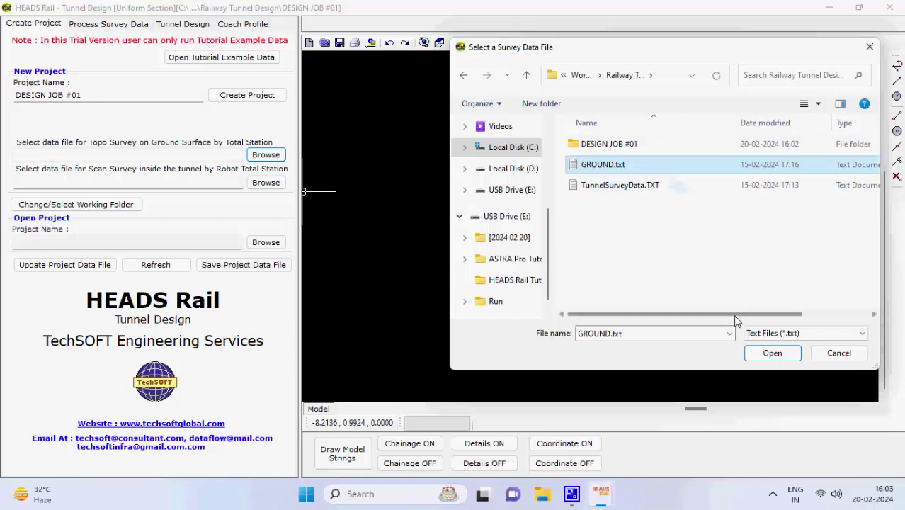
{"action": "left_click", "coordinate": [771, 354]}
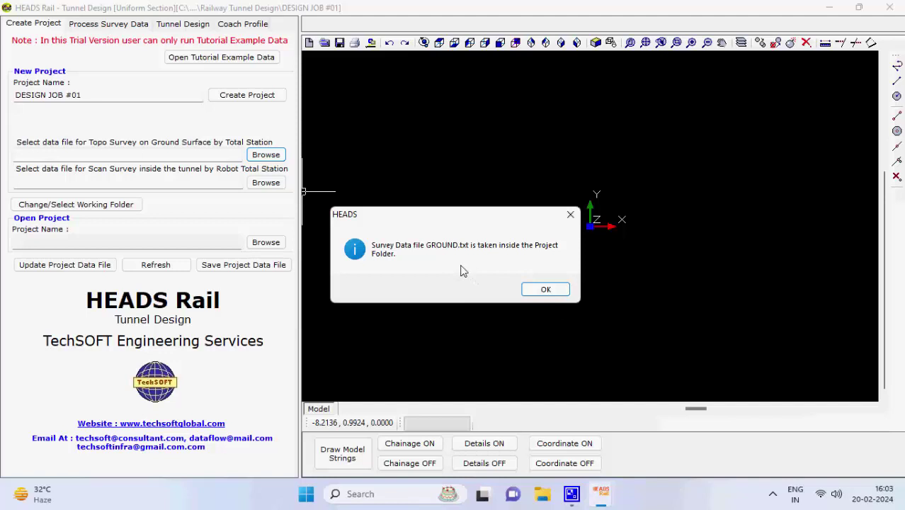
{"action": "left_click", "coordinate": [546, 290]}
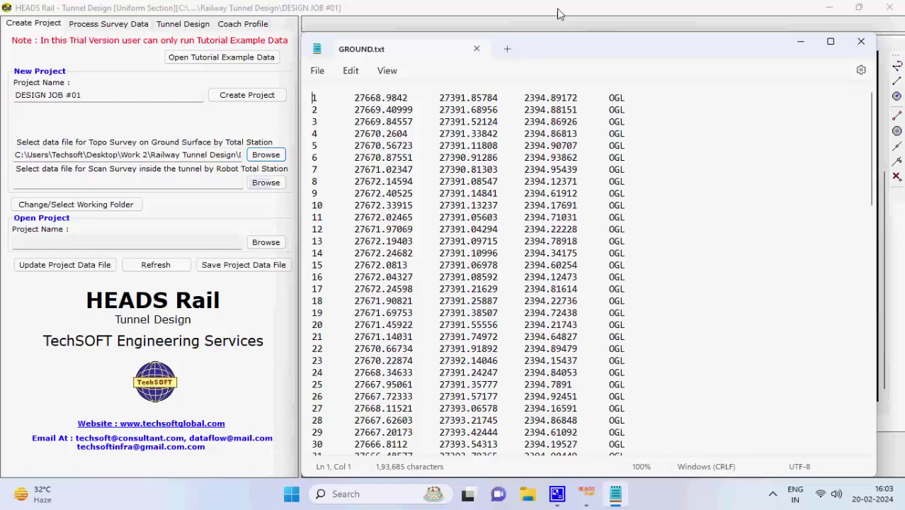
{"action": "left_click", "coordinate": [479, 50]}
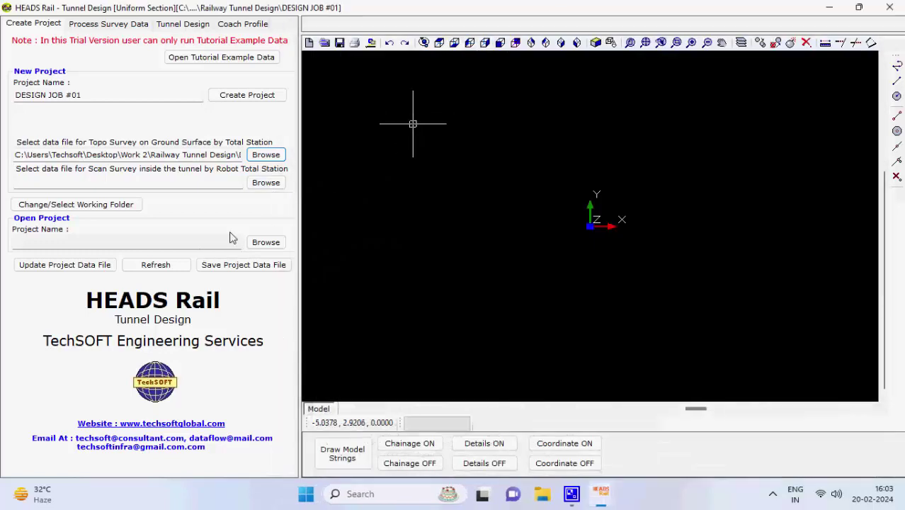
Load TunnelSurveyData.TXT as the scan survey data for the tunnel interior and close the opened text file
{"action": "left_click", "coordinate": [264, 185]}
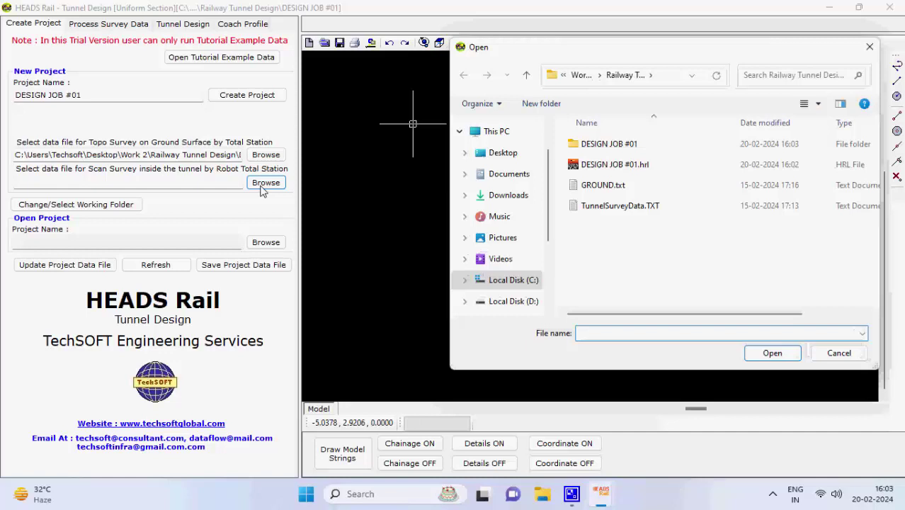
{"action": "left_click", "coordinate": [613, 205]}
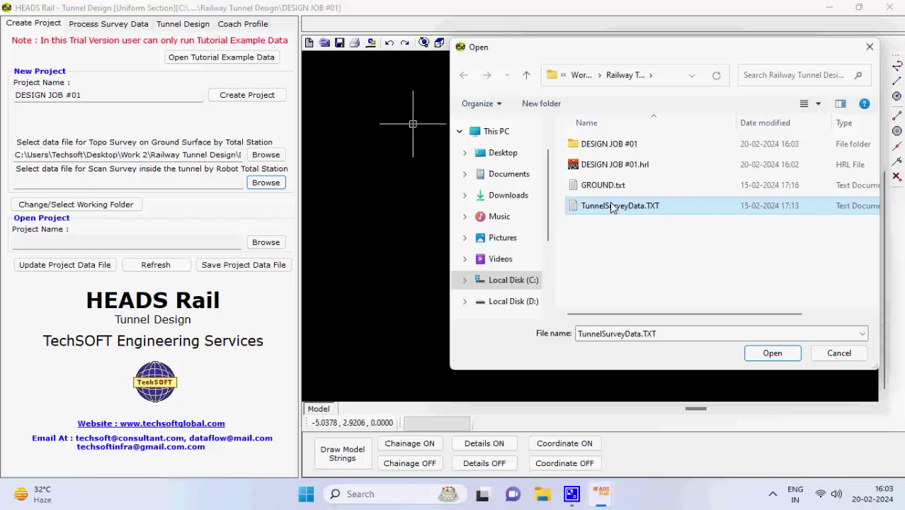
{"action": "left_click", "coordinate": [771, 353]}
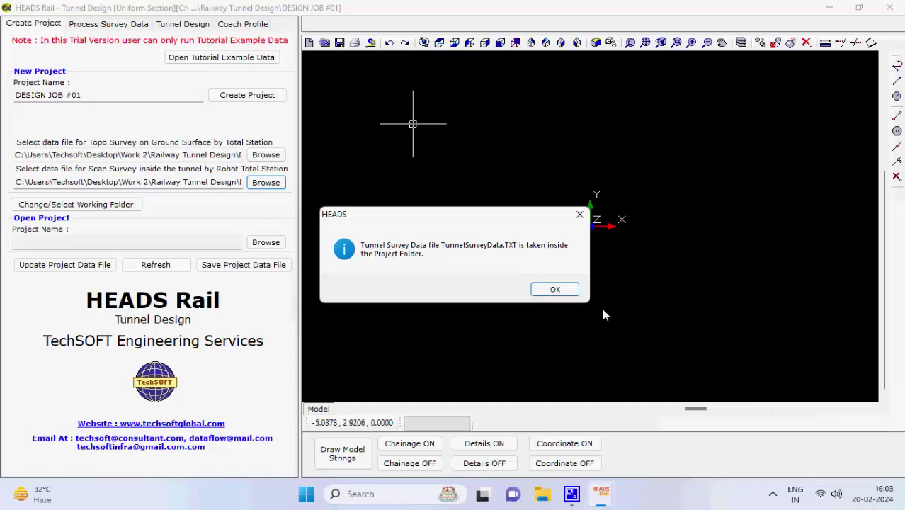
{"action": "left_click", "coordinate": [569, 291]}
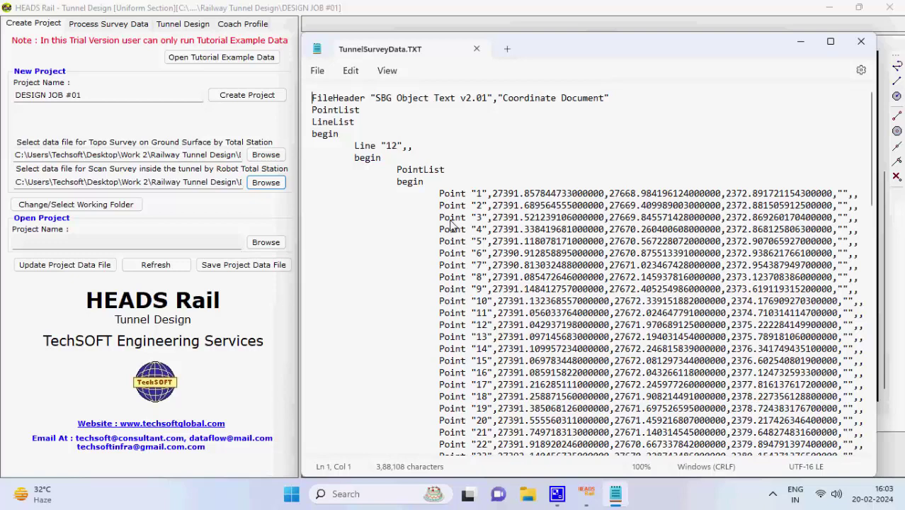
{"action": "left_click", "coordinate": [476, 50]}
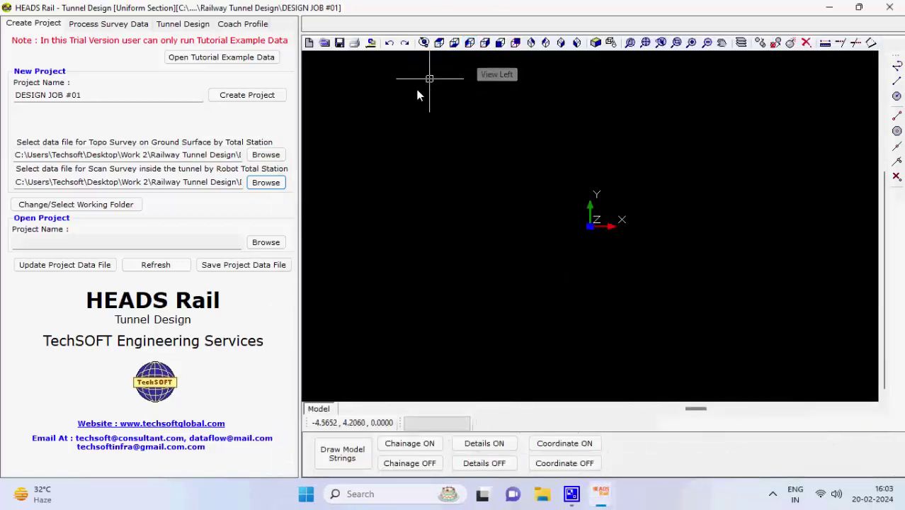
Create the ground model from the project's survey data
{"action": "left_click", "coordinate": [118, 26]}
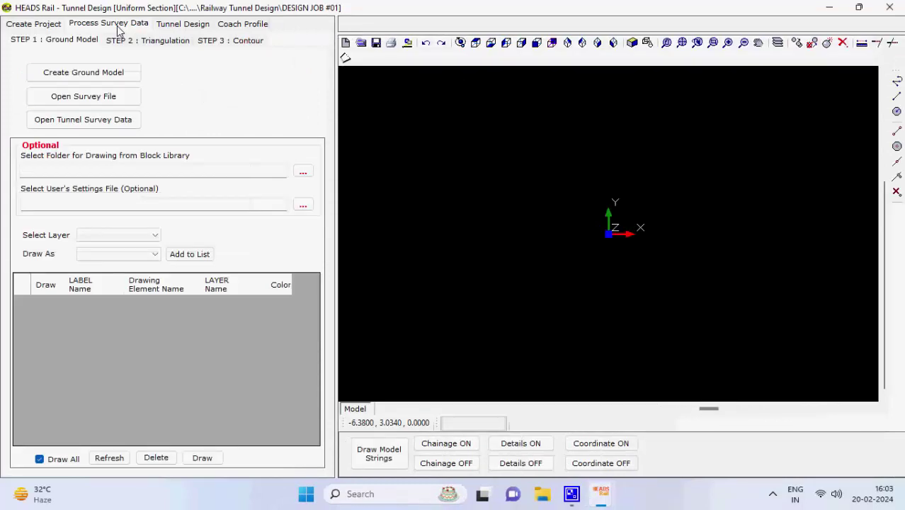
{"action": "left_click", "coordinate": [105, 75]}
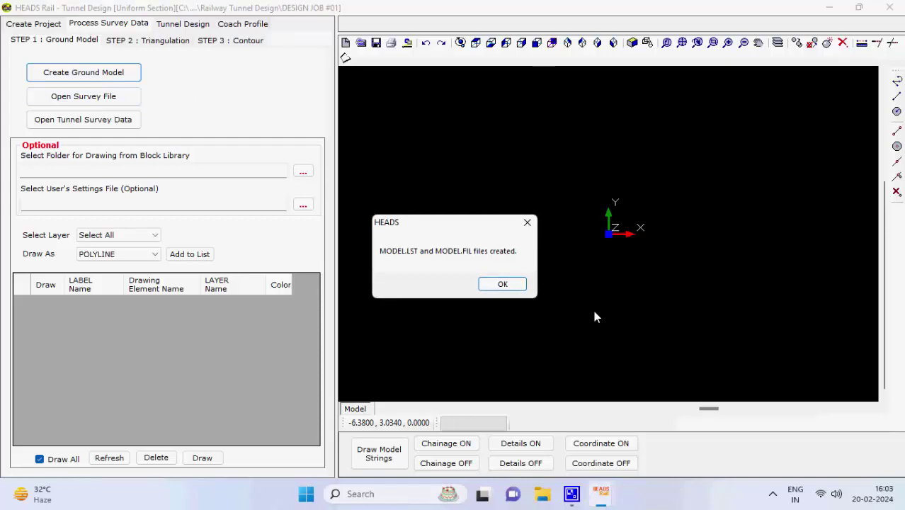
{"action": "left_click", "coordinate": [503, 284]}
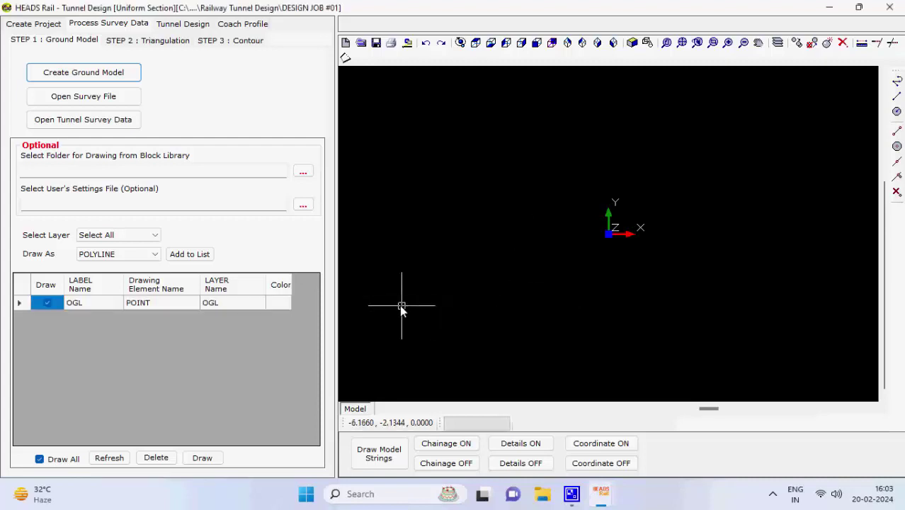
Set the OGL layer's colour to dark maroon and draw its survey points in the model view
{"action": "left_click", "coordinate": [281, 310]}
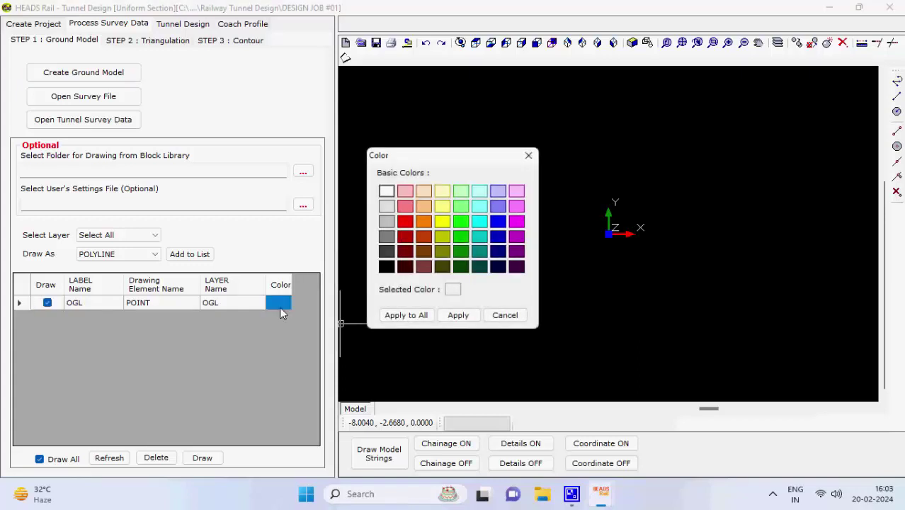
{"action": "left_click", "coordinate": [423, 268]}
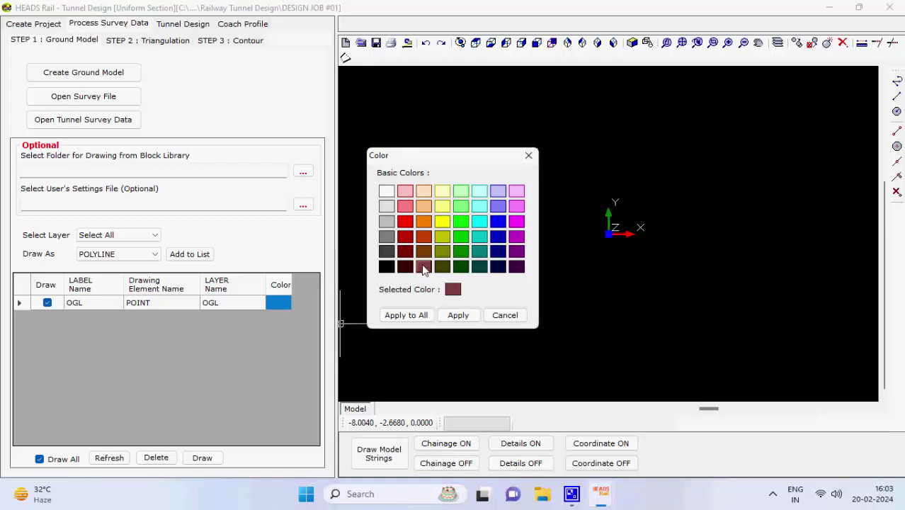
{"action": "left_click", "coordinate": [454, 316]}
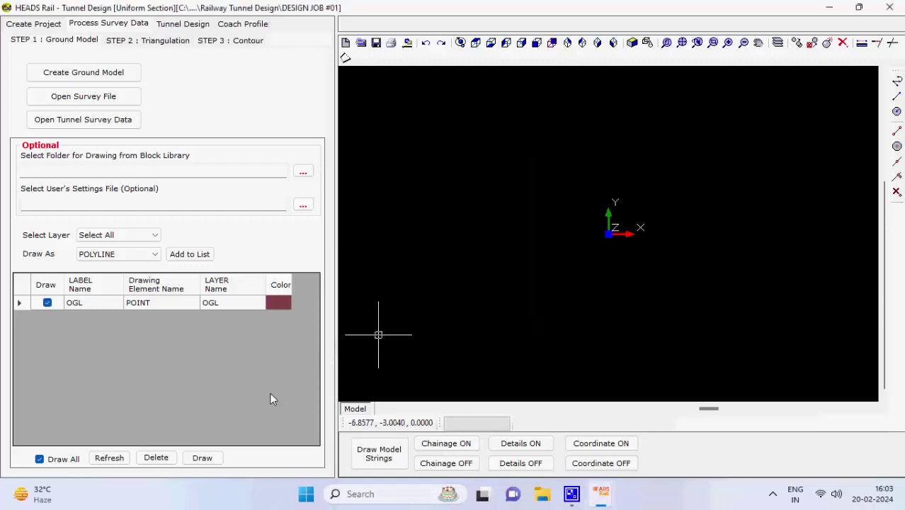
{"action": "left_click", "coordinate": [210, 459]}
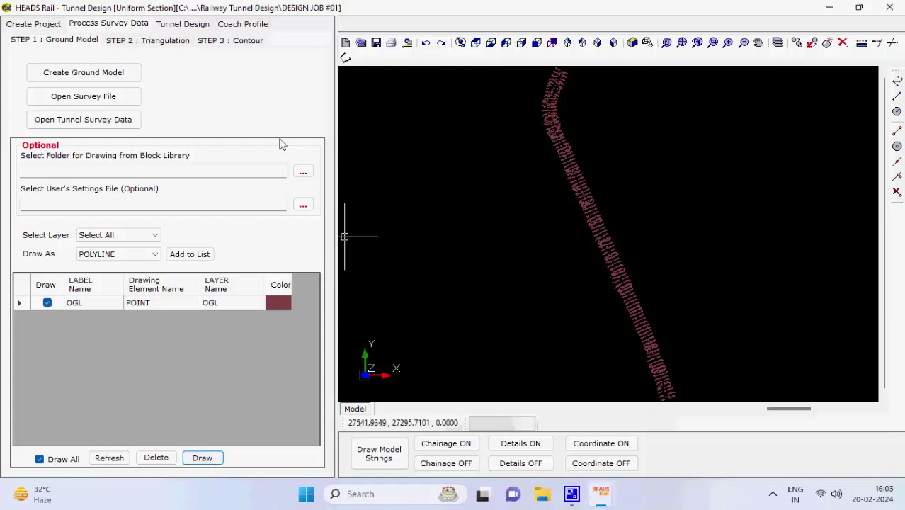
Create the triangulation model (DTM) from the GROUND model's OGL string
{"action": "left_click", "coordinate": [168, 42]}
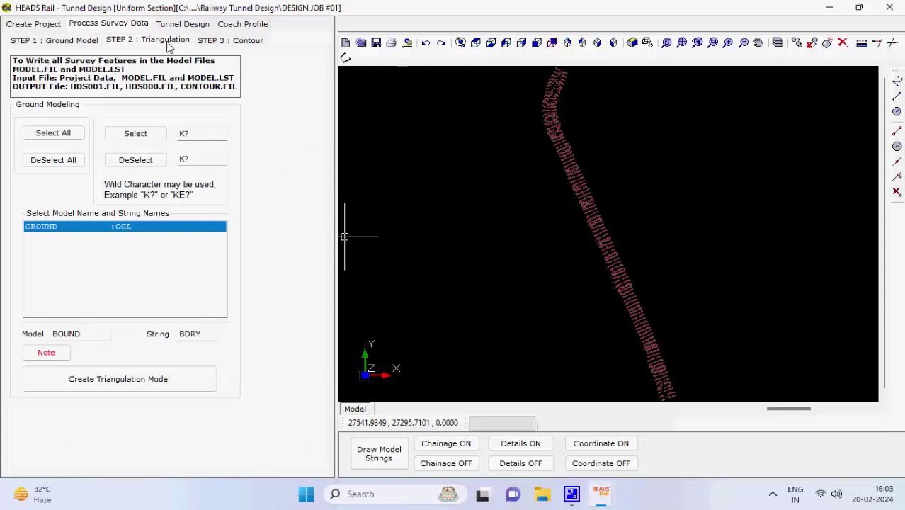
{"action": "left_click", "coordinate": [204, 379]}
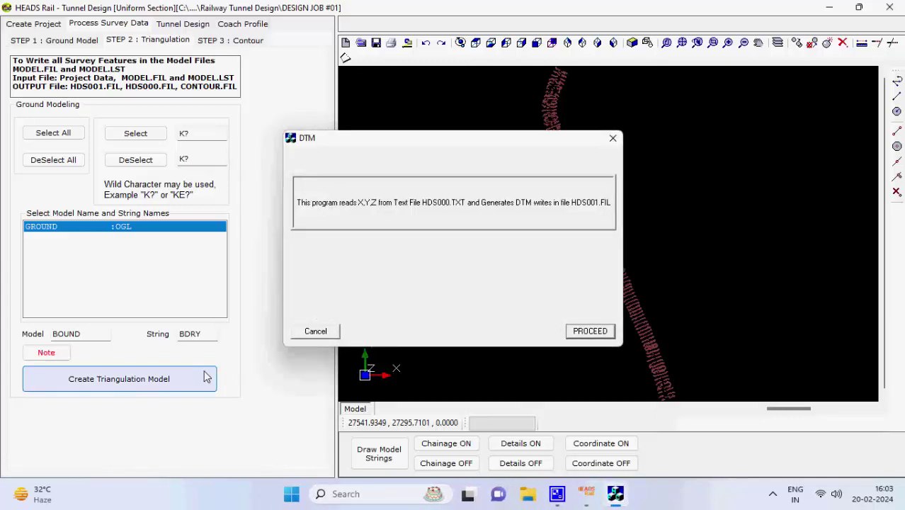
{"action": "left_click", "coordinate": [576, 331]}
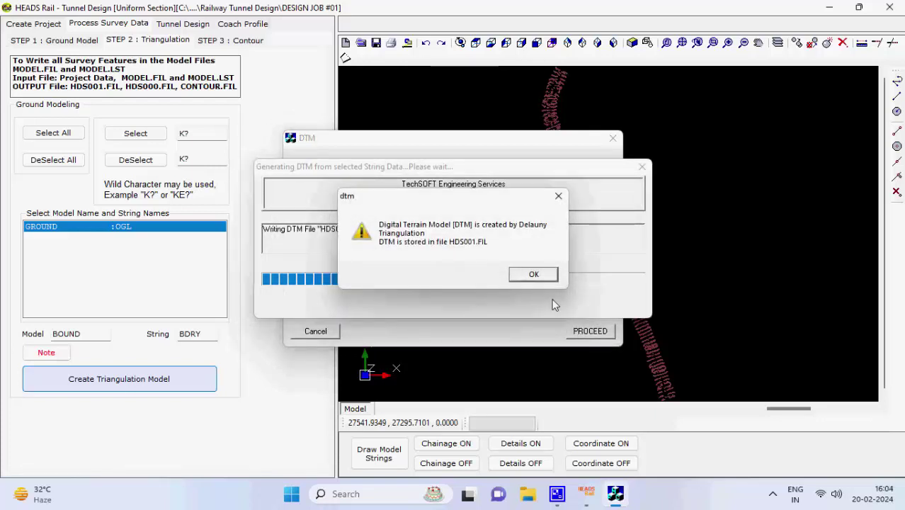
{"action": "left_click", "coordinate": [542, 276]}
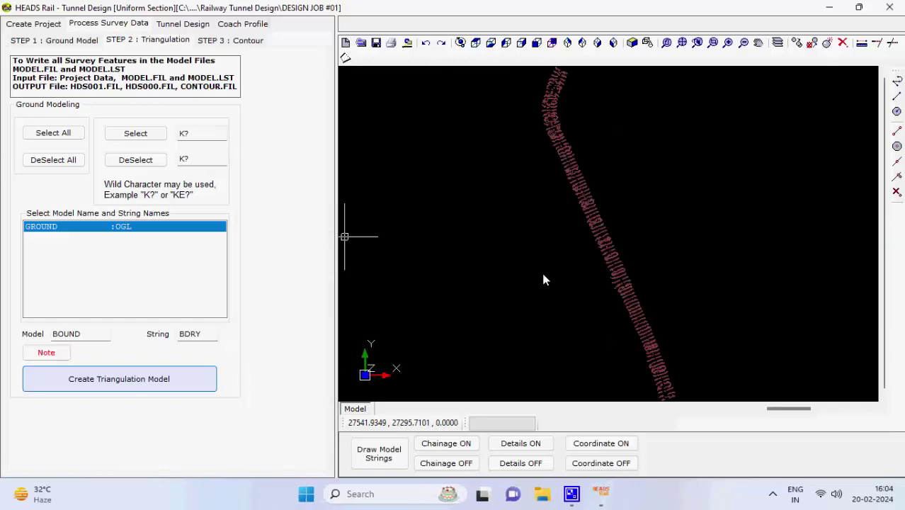
Create and save the ground contour model, close the contour program, and draw the C001, C005 and ELEV contour strings
{"action": "left_click", "coordinate": [247, 40]}
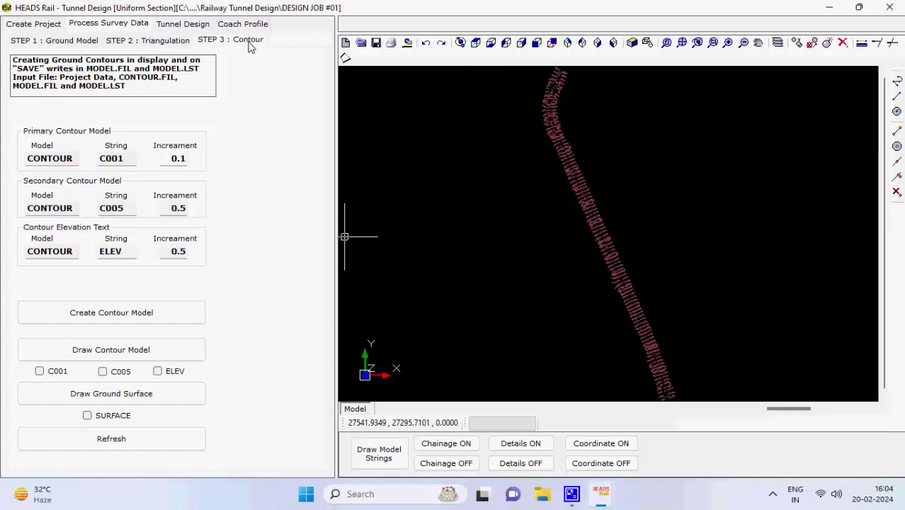
{"action": "left_click", "coordinate": [180, 319]}
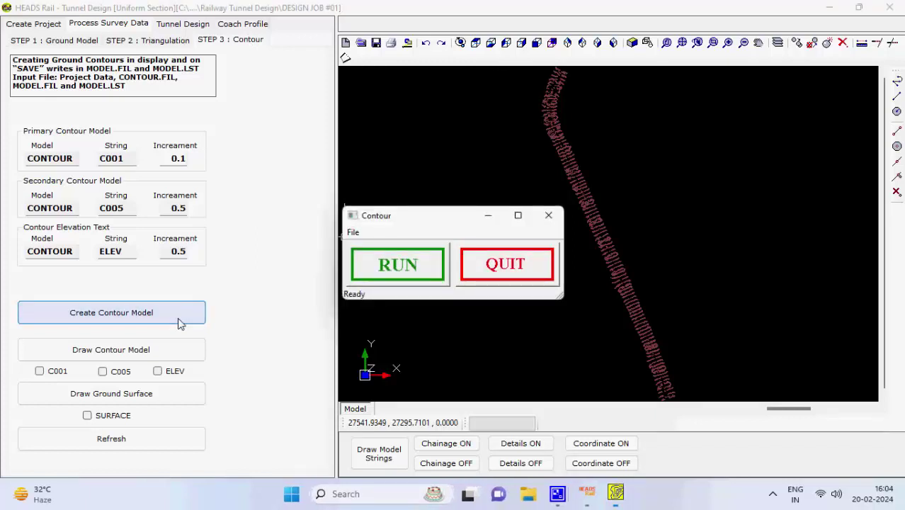
{"action": "left_click", "coordinate": [400, 268]}
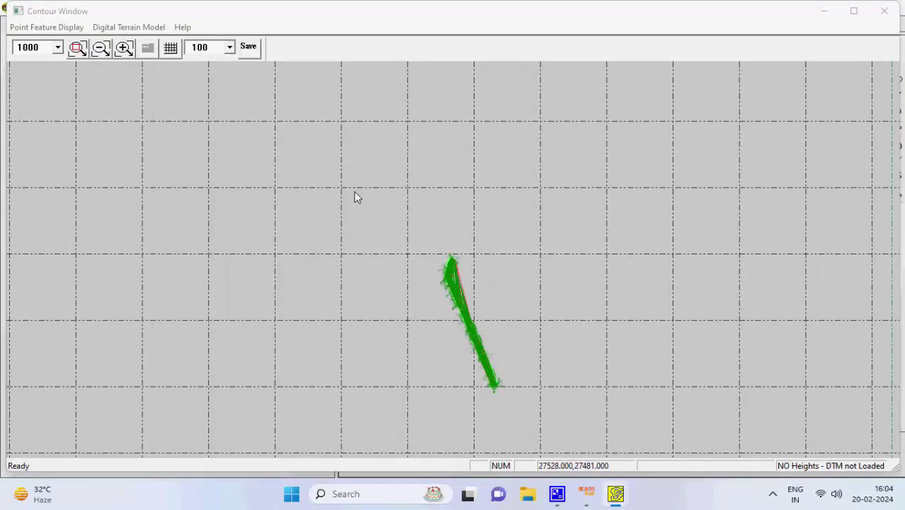
{"action": "left_click", "coordinate": [249, 48]}
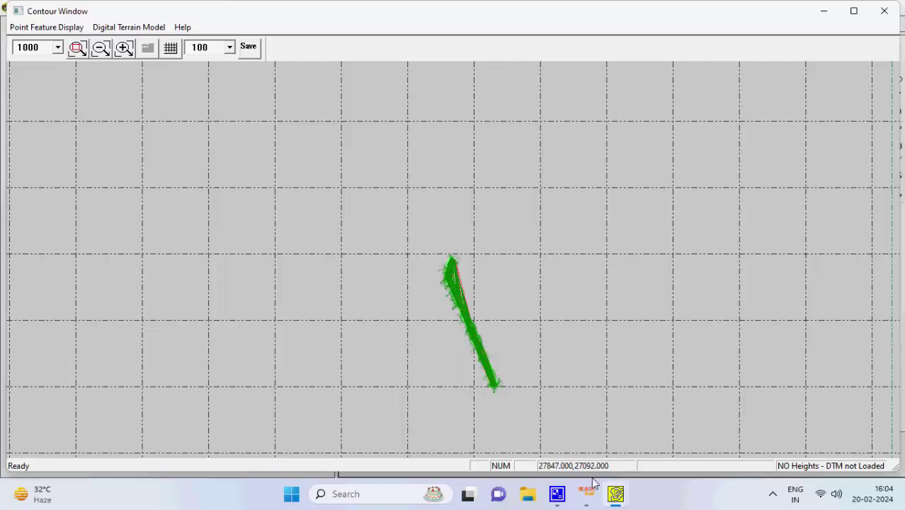
{"action": "left_click", "coordinate": [612, 487]}
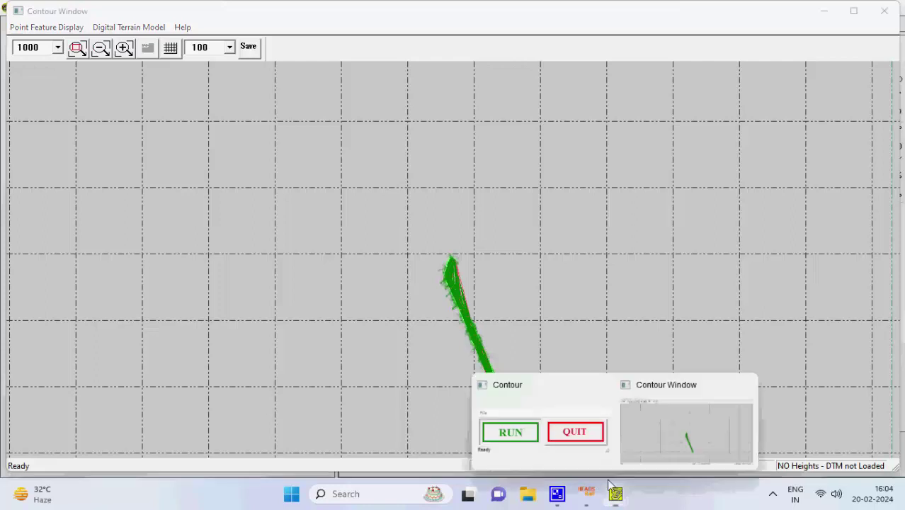
{"action": "left_click", "coordinate": [587, 449]}
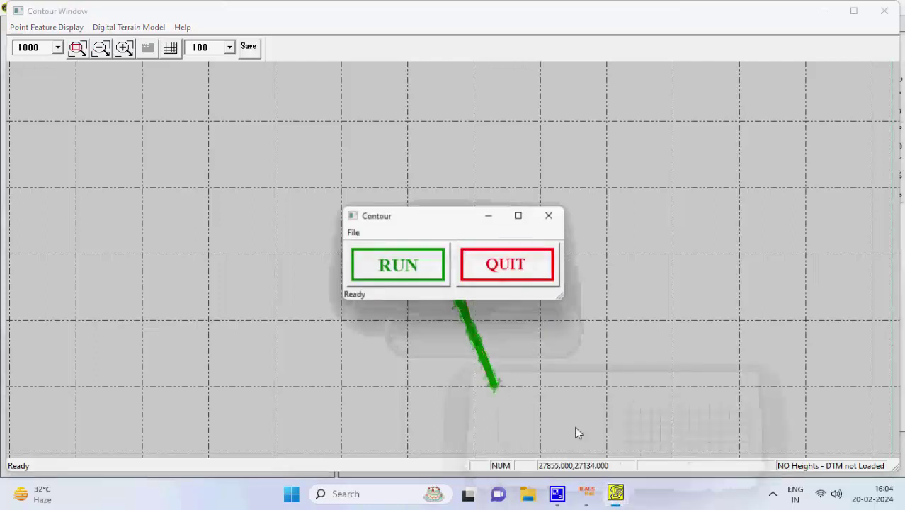
{"action": "left_click", "coordinate": [510, 269]}
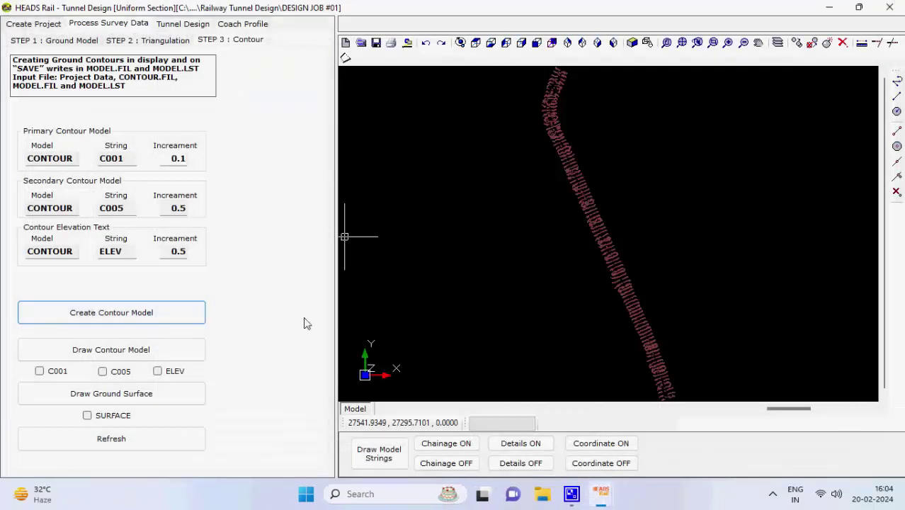
{"action": "left_click", "coordinate": [202, 351]}
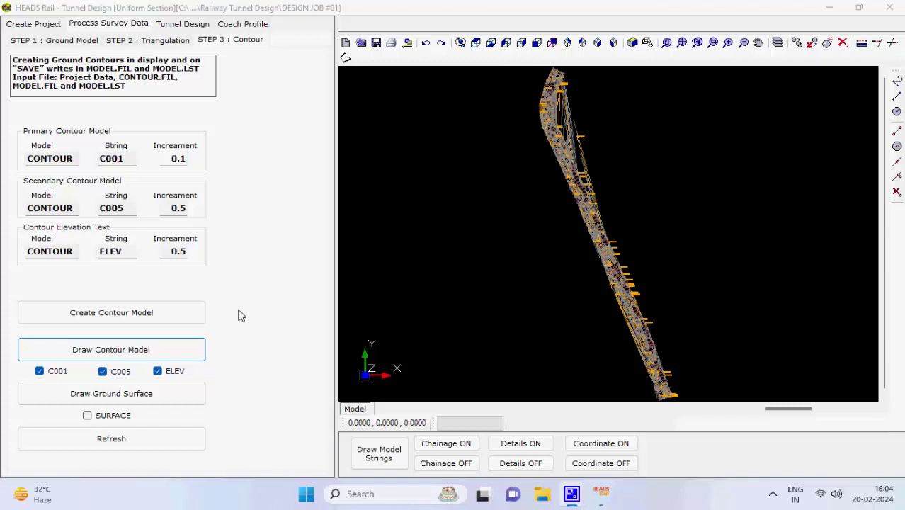
Set the tunnel's horizontal alignment design mode to Process HALIGN Design Data
{"action": "left_click", "coordinate": [183, 24]}
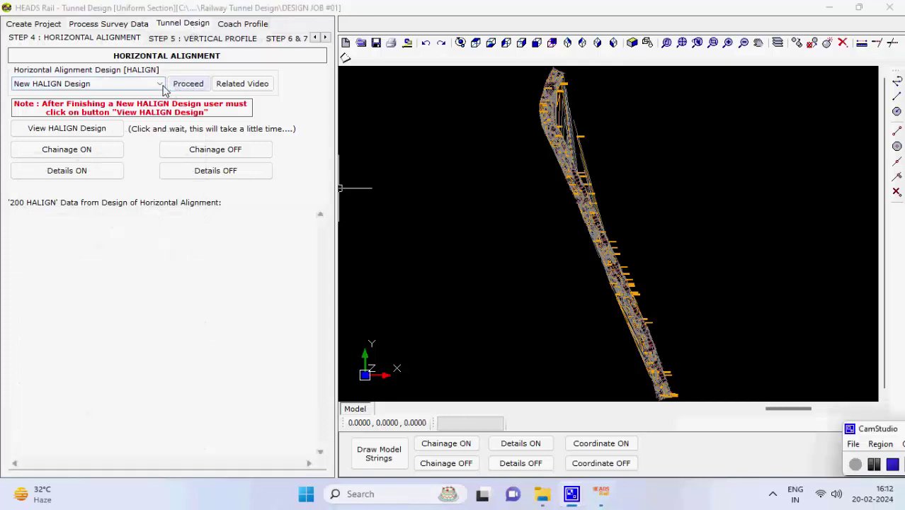
{"action": "left_click", "coordinate": [161, 85]}
{"action": "left_click", "coordinate": [161, 85]}
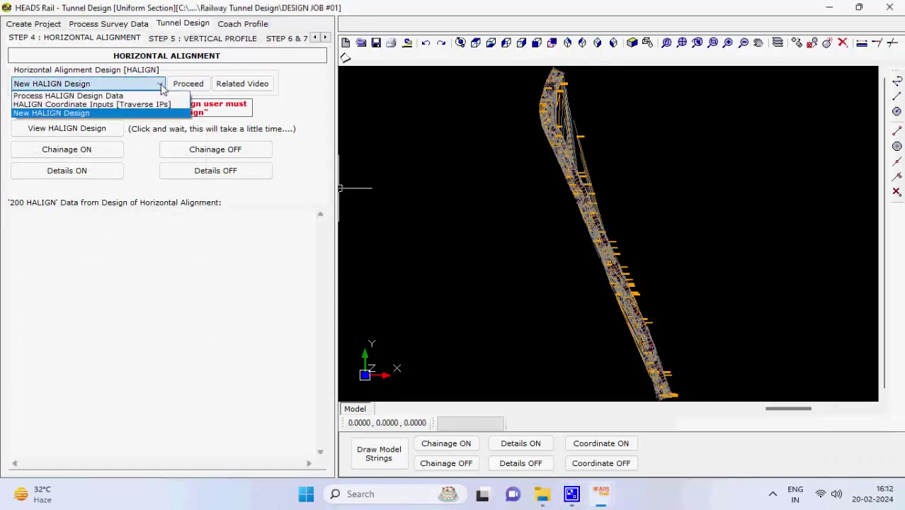
{"action": "left_click", "coordinate": [148, 95]}
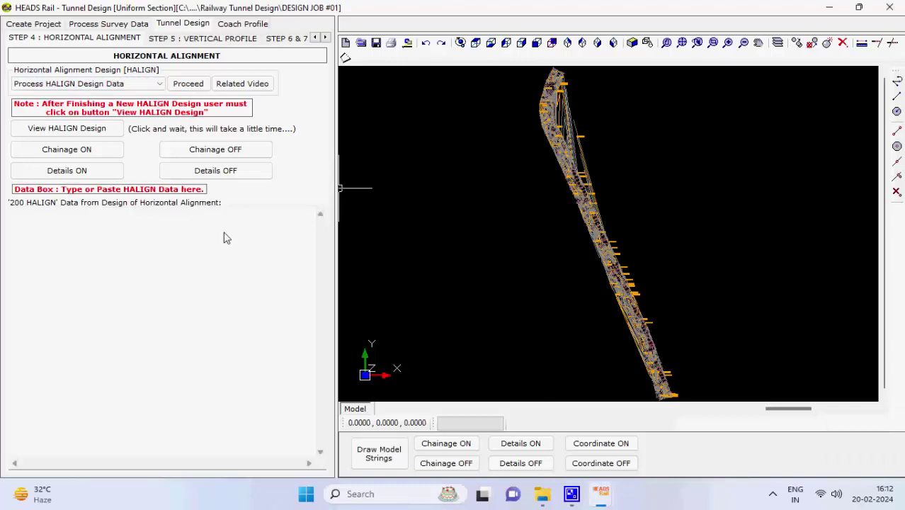
Copy the HALIGN data block from HEADS to FINISH in Horizontal Data.txt and paste it into the horizontal alignment data box
{"action": "left_click", "coordinate": [543, 494]}
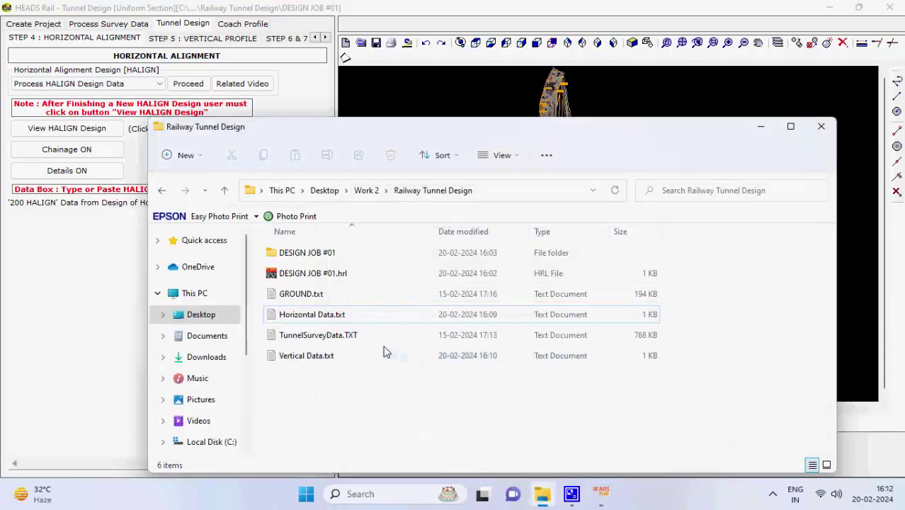
{"action": "left_click", "coordinate": [335, 320]}
{"action": "double_click", "coordinate": [336, 320]}
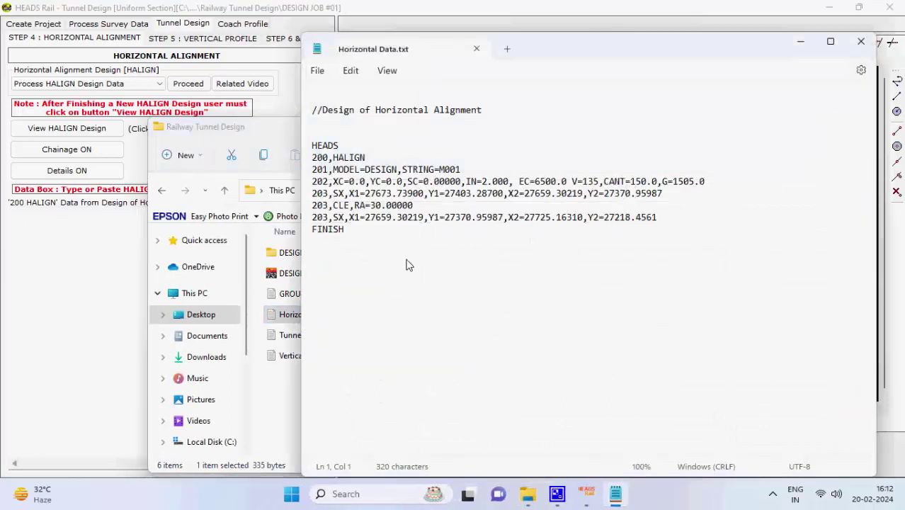
{"action": "left_click_drag", "start_coordinate": [403, 263], "coordinate": [320, 130]}
{"action": "key", "text": "ctrl+c"}
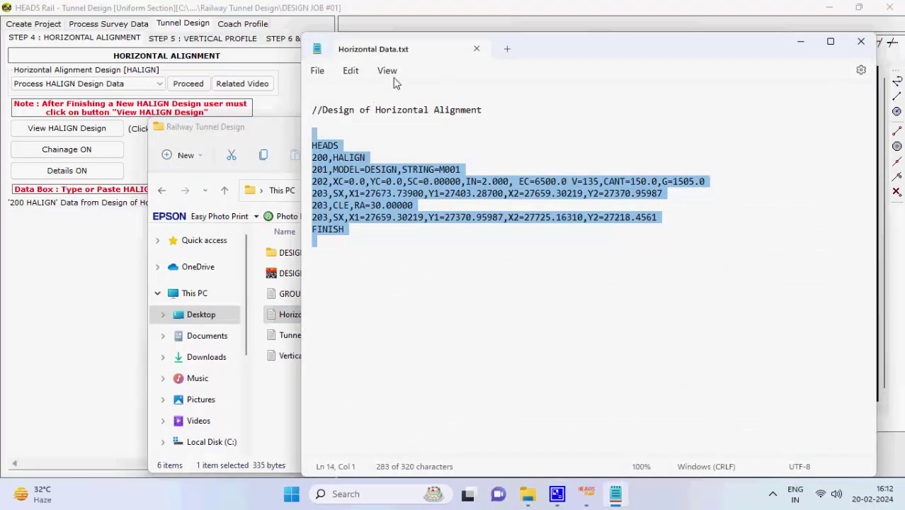
{"action": "left_click", "coordinate": [477, 52]}
{"action": "left_click", "coordinate": [126, 275]}
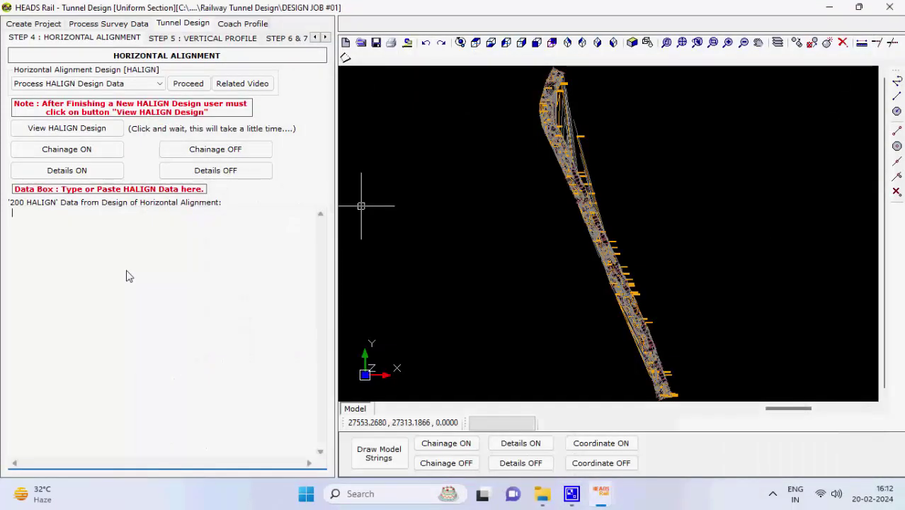
{"action": "key", "text": "ctrl+v"}
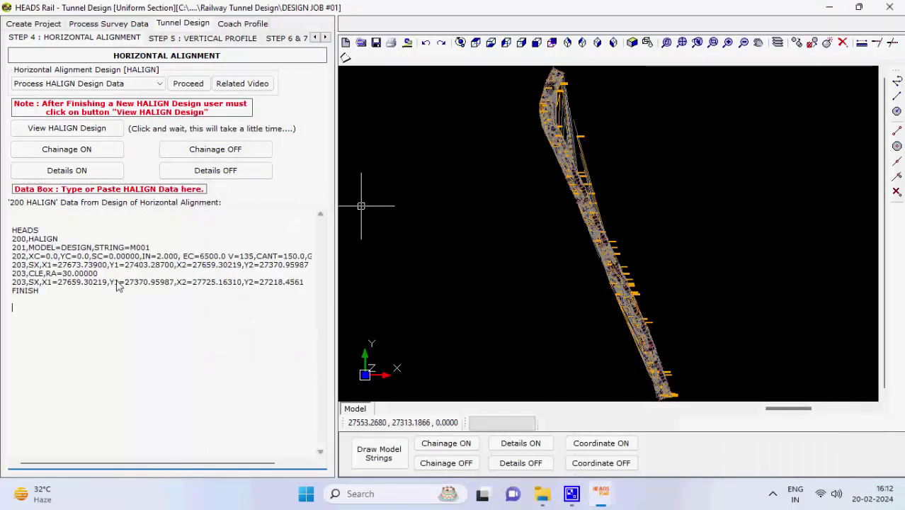
Process the pasted HALIGN data into the horizontal alignment, accept the design report and finish the processing
{"action": "left_click", "coordinate": [192, 88]}
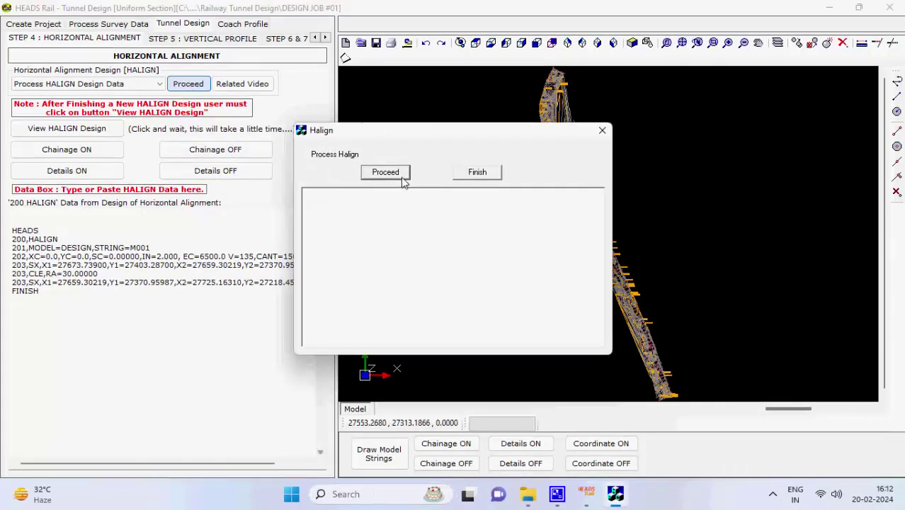
{"action": "left_click", "coordinate": [402, 177]}
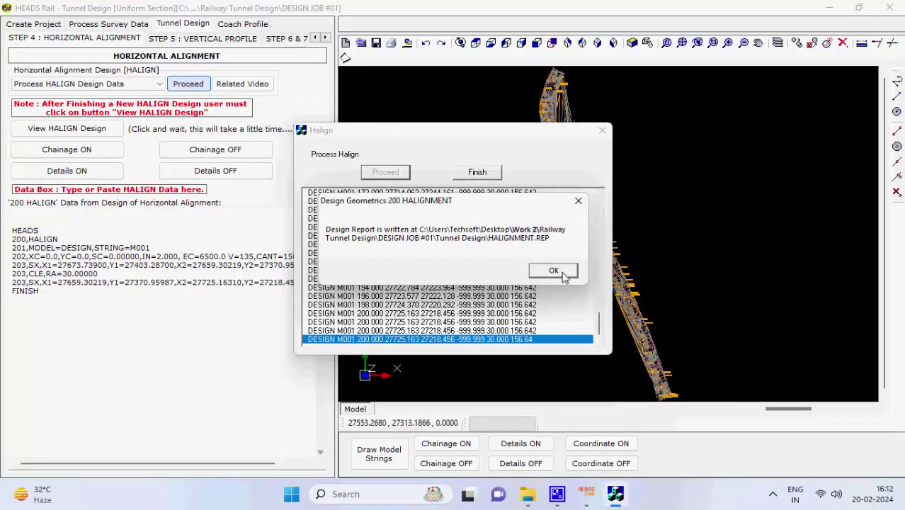
{"action": "left_click", "coordinate": [564, 276]}
{"action": "left_click", "coordinate": [488, 175]}
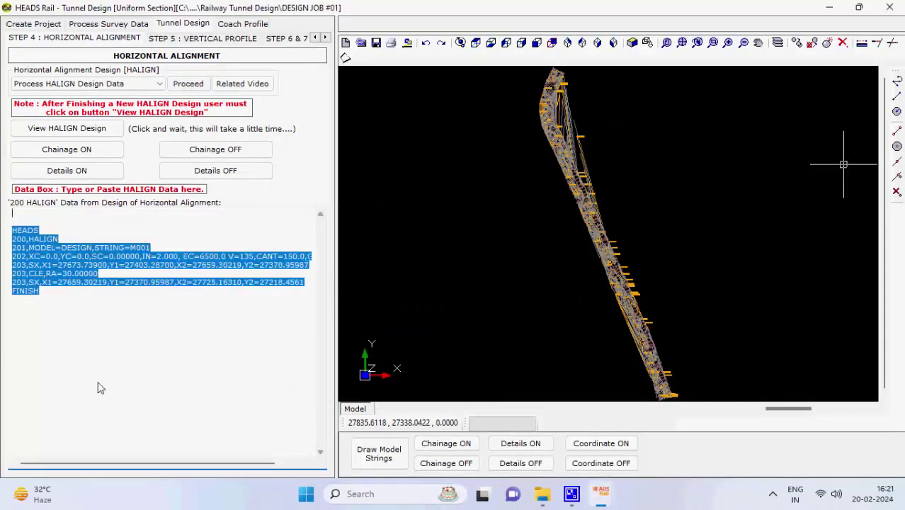
Clear the HALIGN data box and open a New HALIGN Design in HEADS Viewer
{"action": "key", "text": "Delete"}
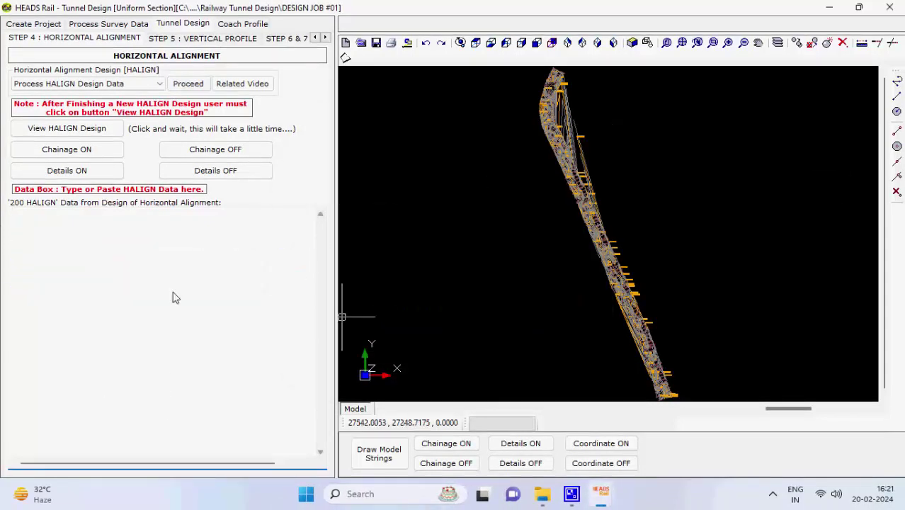
{"action": "left_click", "coordinate": [161, 85]}
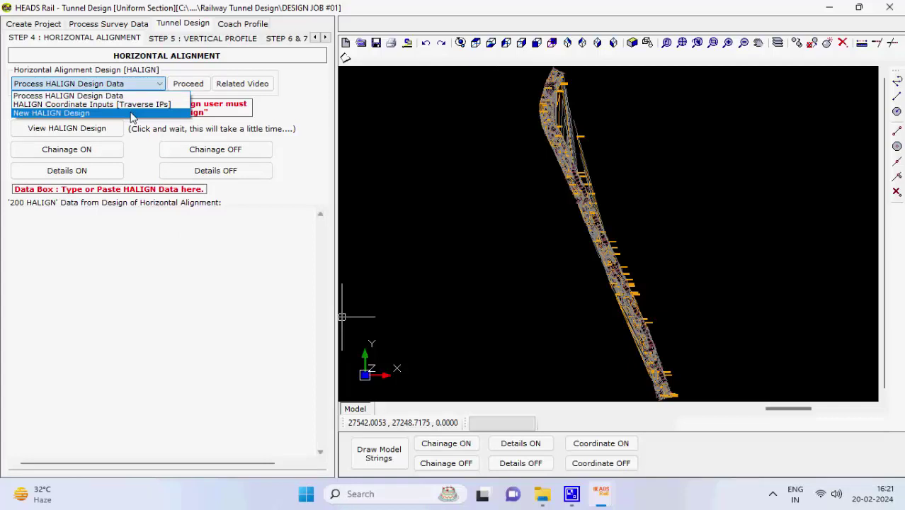
{"action": "left_click", "coordinate": [131, 114]}
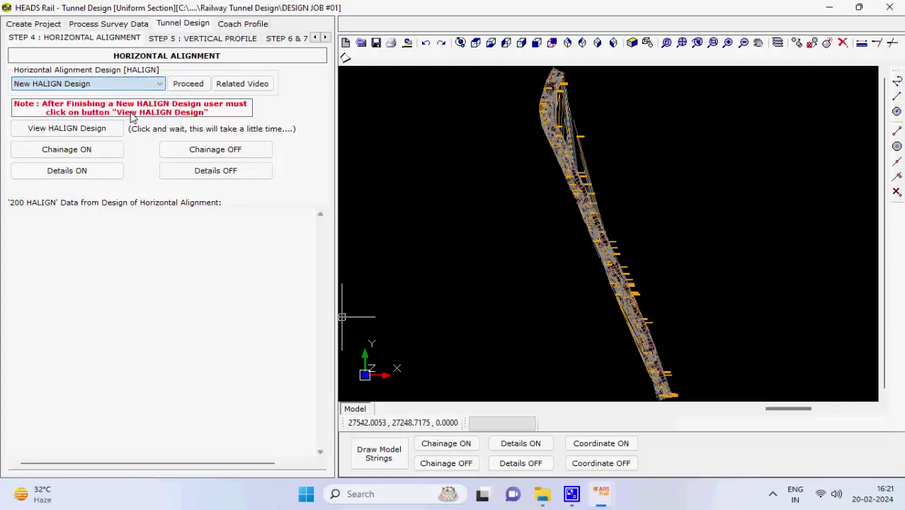
{"action": "left_click", "coordinate": [190, 88]}
{"action": "left_click", "coordinate": [188, 84]}
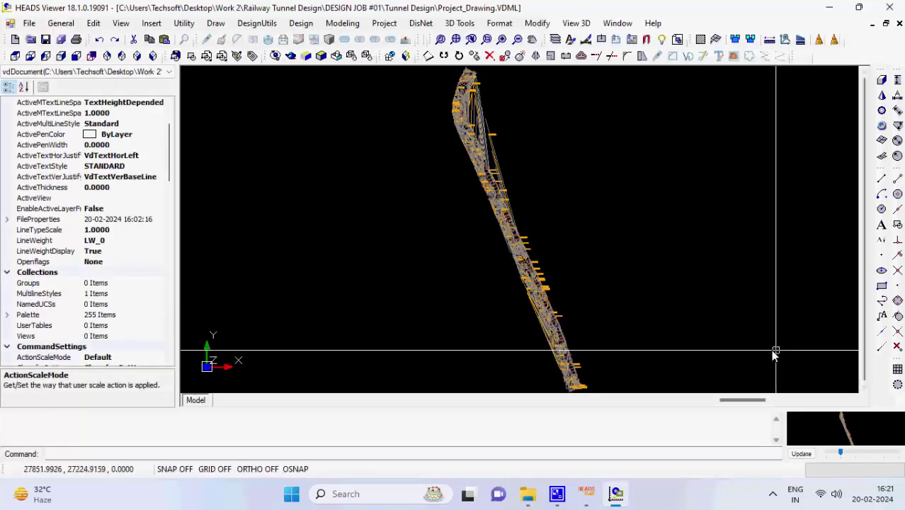
Sketch a three-point polyline along the tunnel contours through about (27669, 27393), (27659, 27371) and (27732, 27203)
{"action": "left_click", "coordinate": [882, 302]}
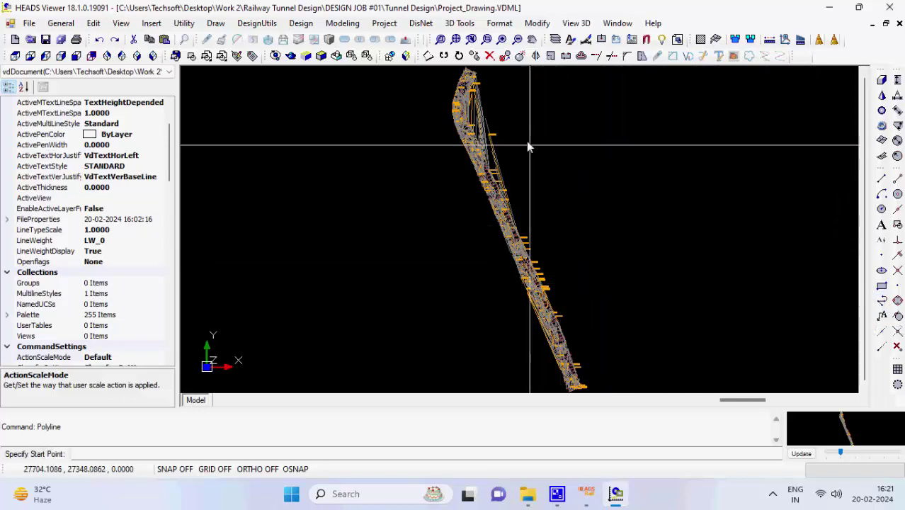
{"action": "left_click", "coordinate": [470, 74]}
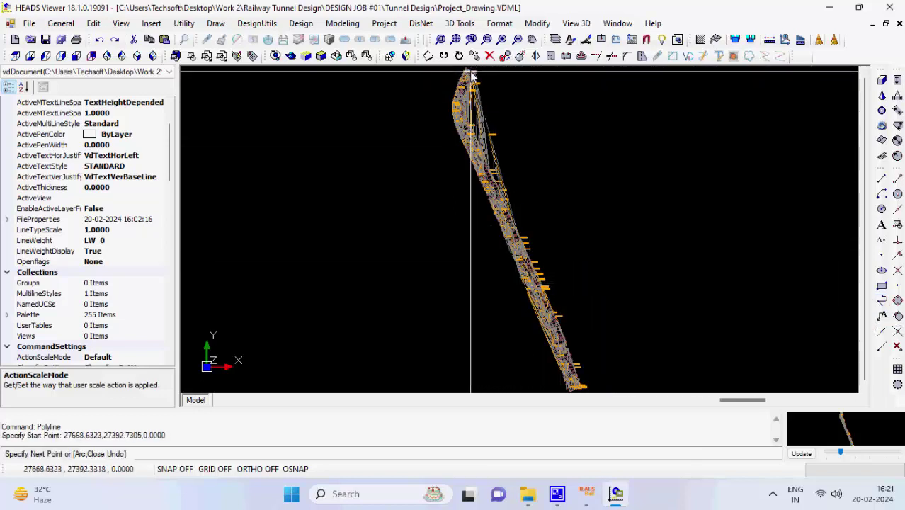
{"action": "left_click", "coordinate": [455, 111]}
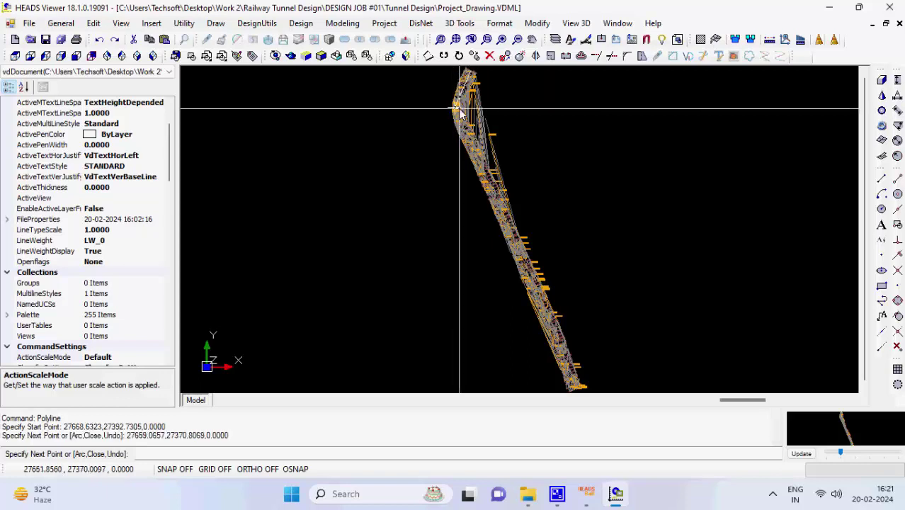
{"action": "left_click", "coordinate": [577, 389]}
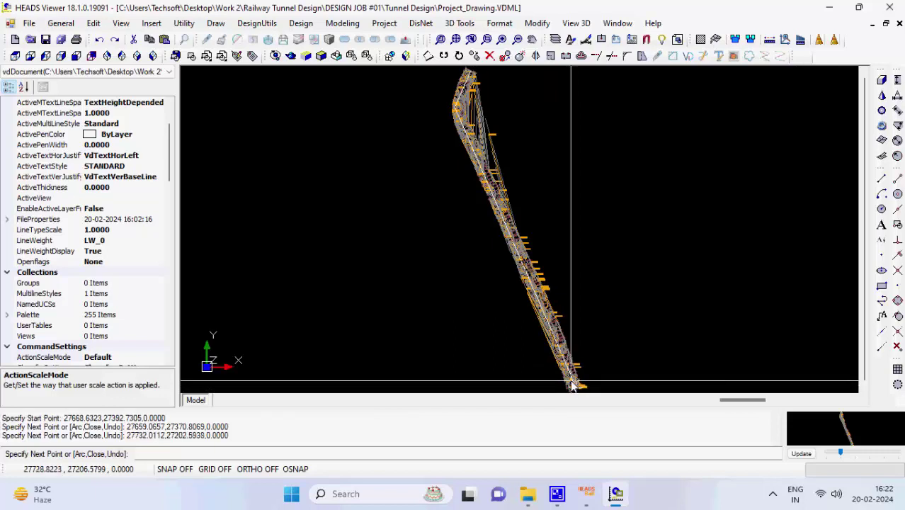
{"action": "key", "text": "Escape"}
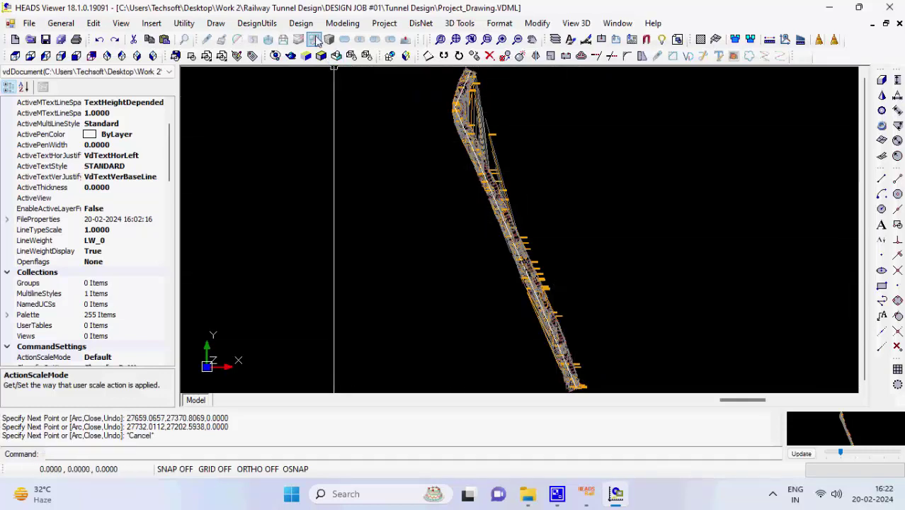
Create a New HIP Method horizontal alignment from the sketched polyline with start chainage 12 m, apply it and save the design
{"action": "left_click", "coordinate": [301, 23]}
{"action": "mouse_move", "coordinate": [348, 38]}
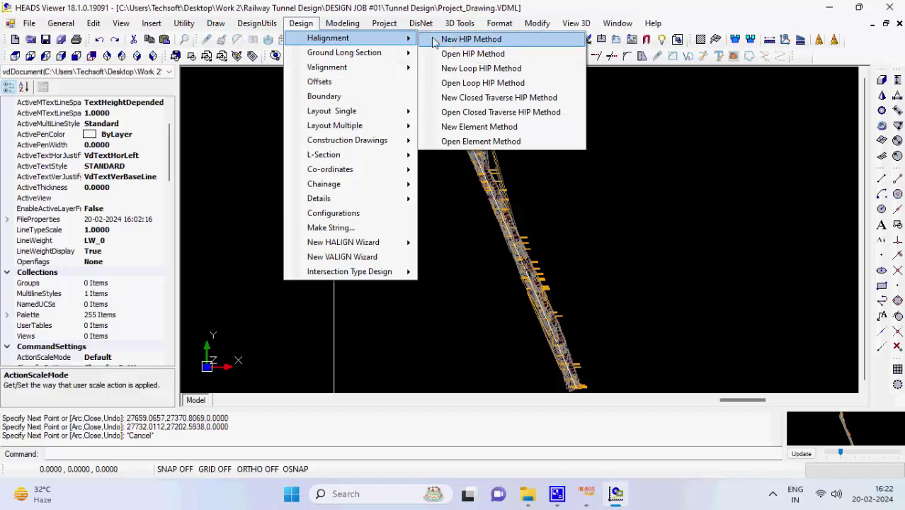
{"action": "left_click", "coordinate": [517, 40]}
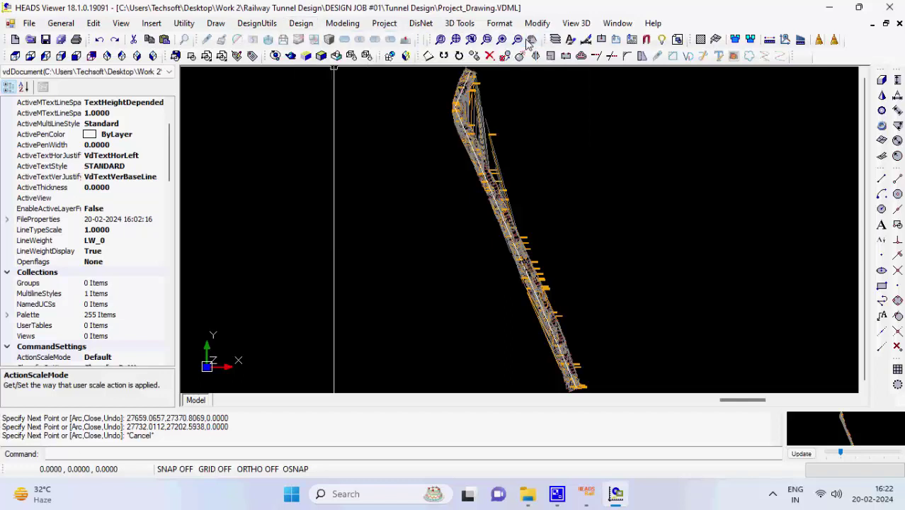
{"action": "left_click", "coordinate": [477, 155]}
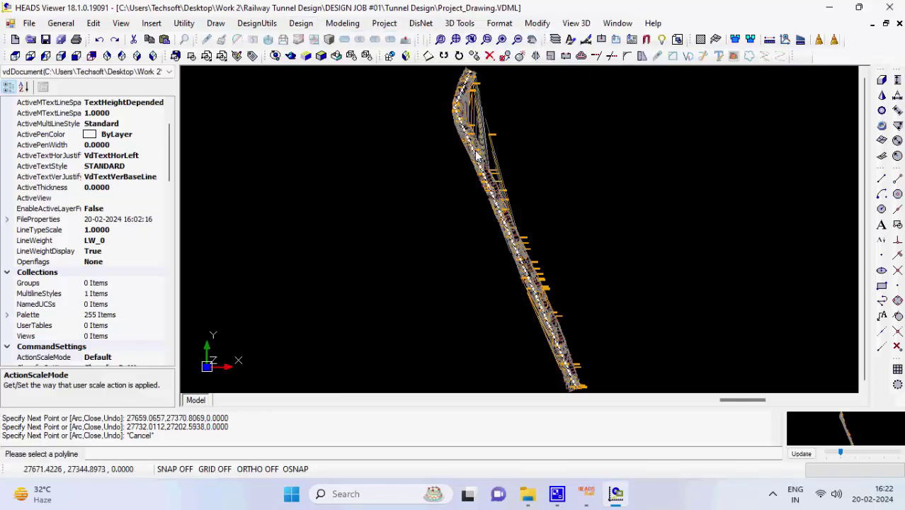
{"action": "right_click", "coordinate": [477, 155]}
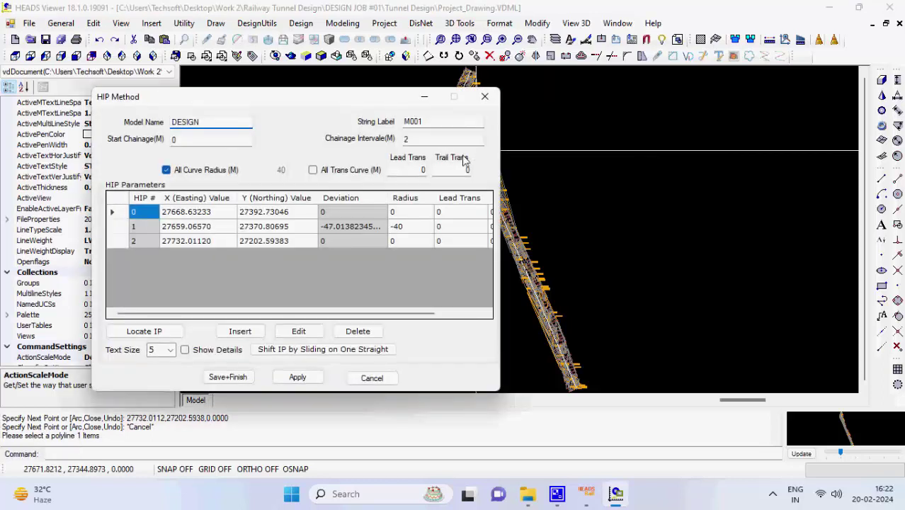
{"action": "left_click", "coordinate": [238, 143]}
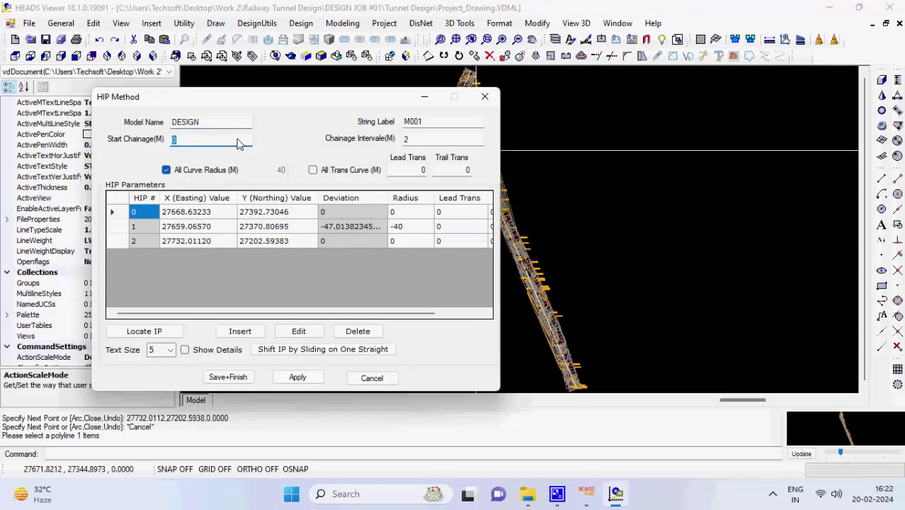
{"action": "type", "text": "12"}
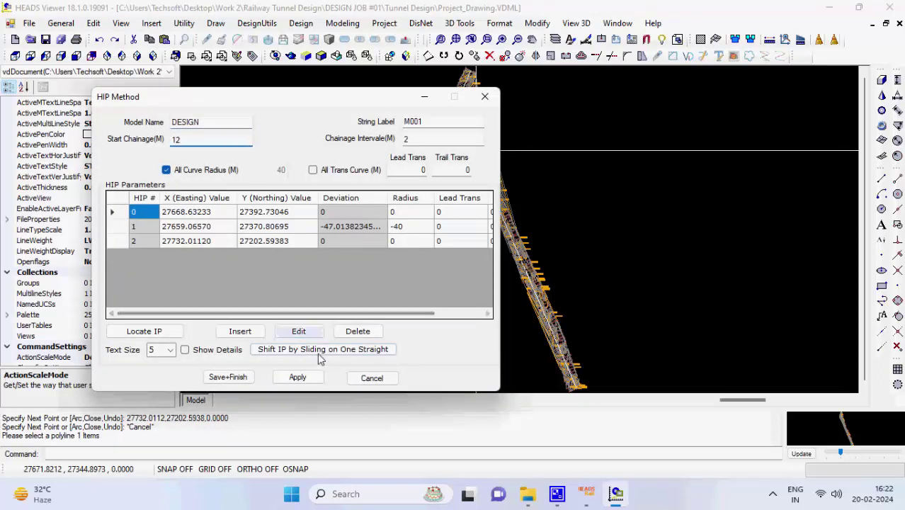
{"action": "left_click", "coordinate": [309, 378]}
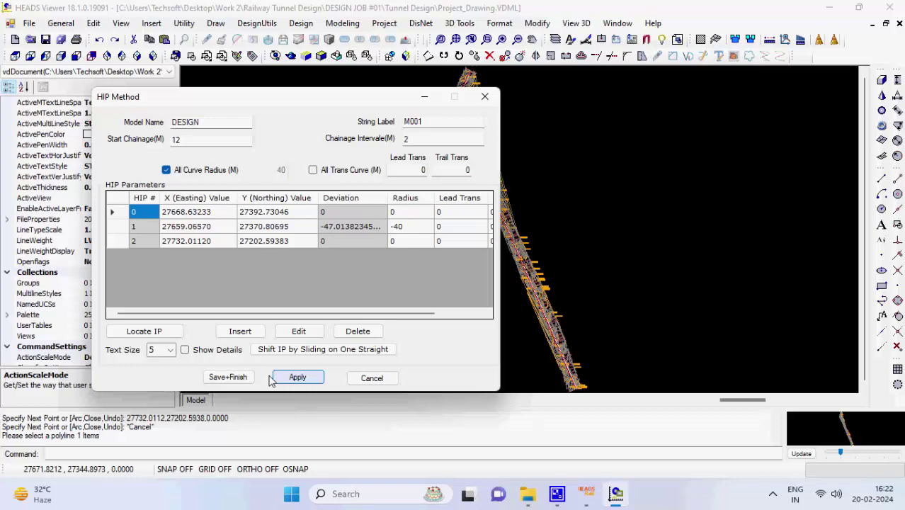
{"action": "left_click", "coordinate": [227, 377]}
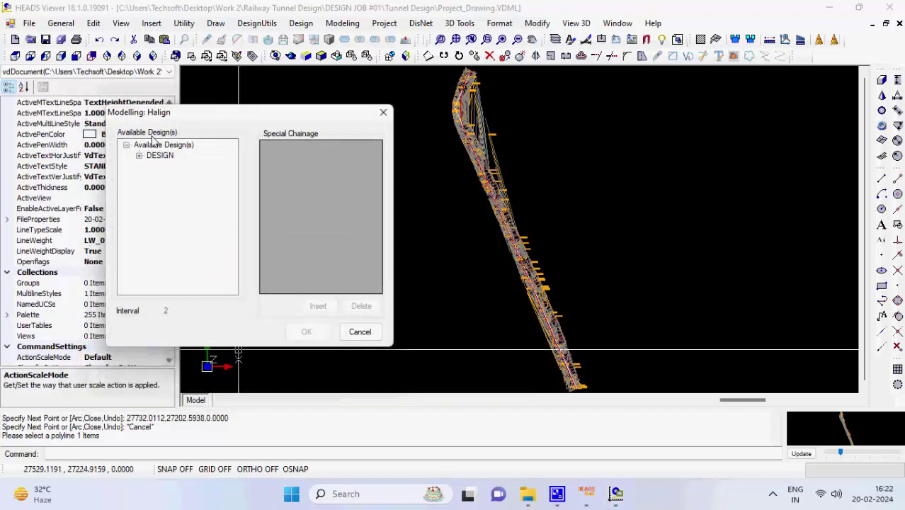
Process the horizontal alignment model for string M001 of DESIGN, accept the design report and close HEADS Viewer
{"action": "left_click", "coordinate": [138, 155]}
{"action": "left_click", "coordinate": [168, 166]}
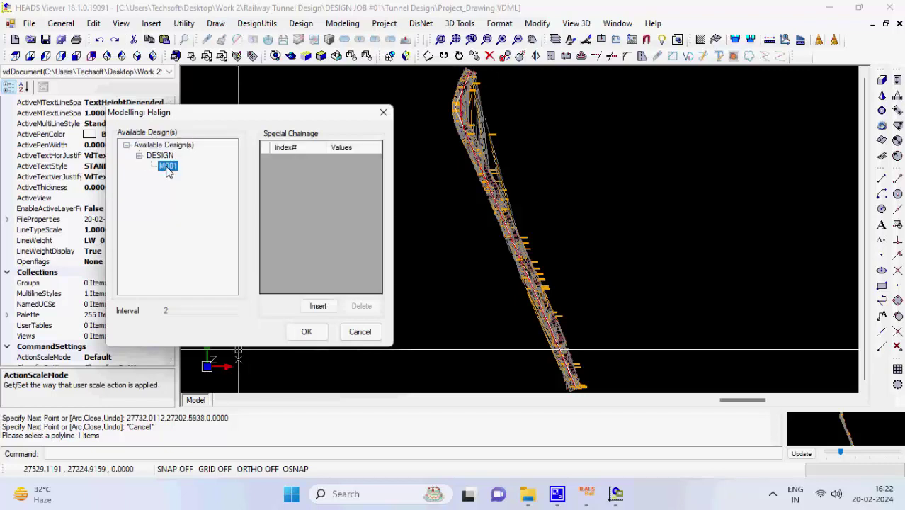
{"action": "left_click", "coordinate": [293, 333]}
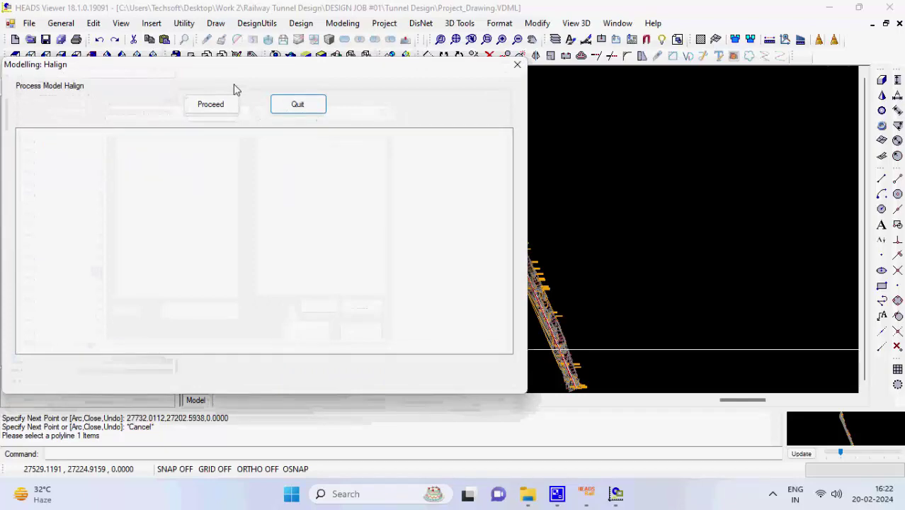
{"action": "left_click", "coordinate": [231, 105]}
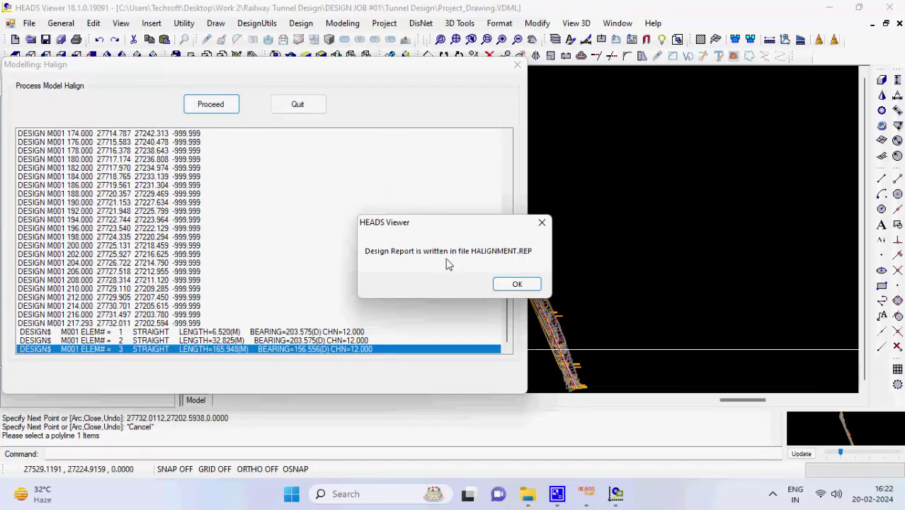
{"action": "left_click", "coordinate": [517, 284]}
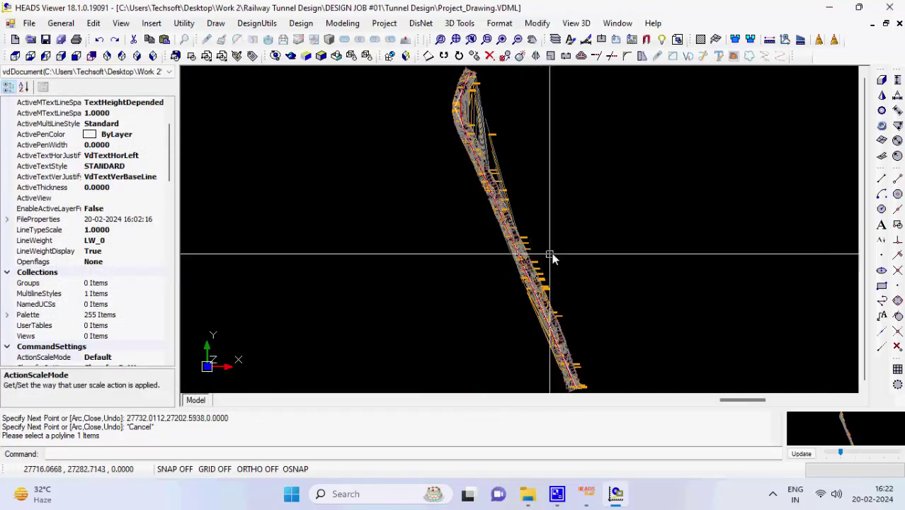
{"action": "left_click", "coordinate": [890, 7]}
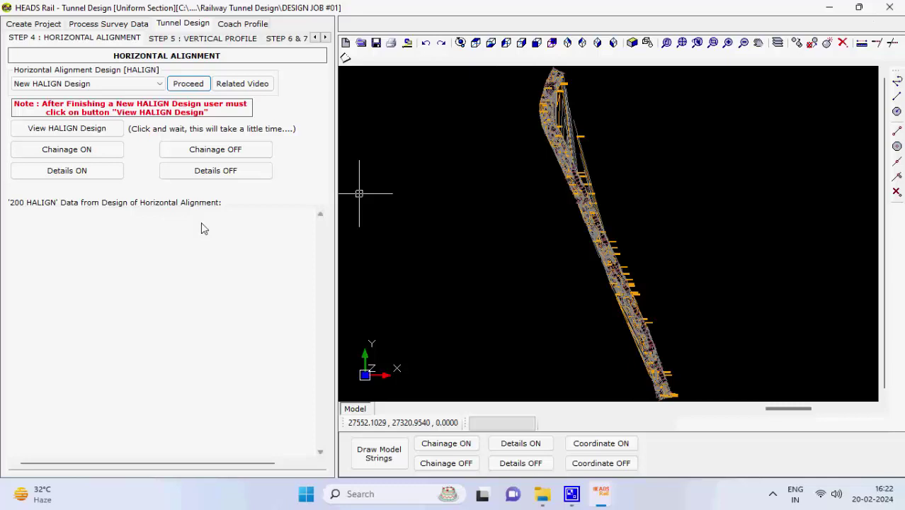
View the new HALIGN design in the drawing with chainage labels and all alignment details turned on for string M001
{"action": "left_click", "coordinate": [116, 135]}
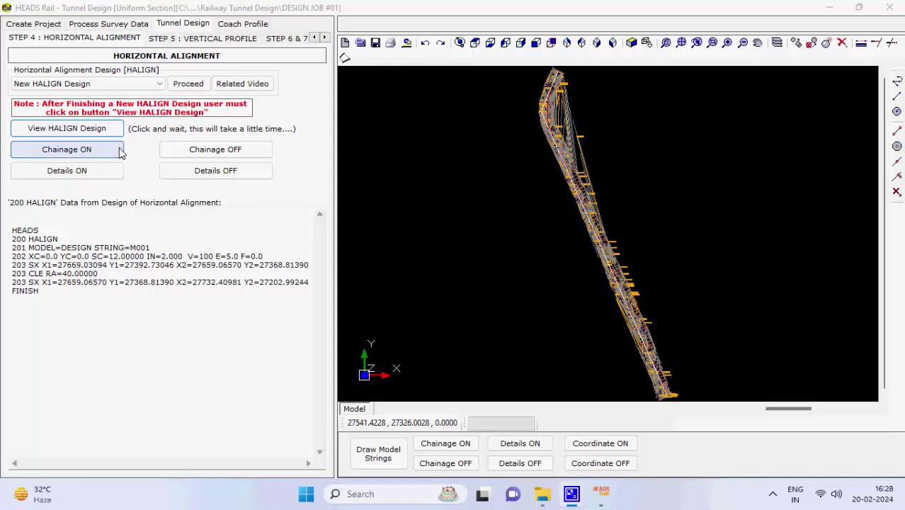
{"action": "left_click", "coordinate": [120, 153]}
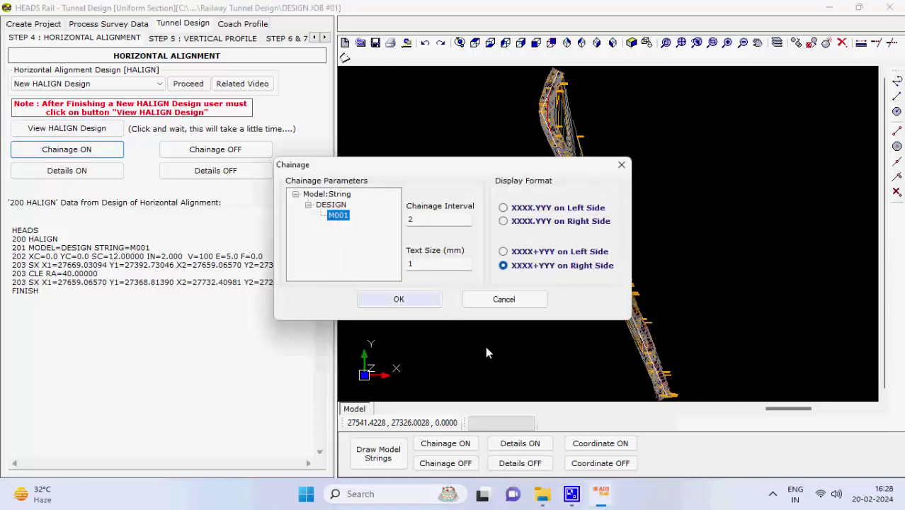
{"action": "left_click", "coordinate": [425, 303]}
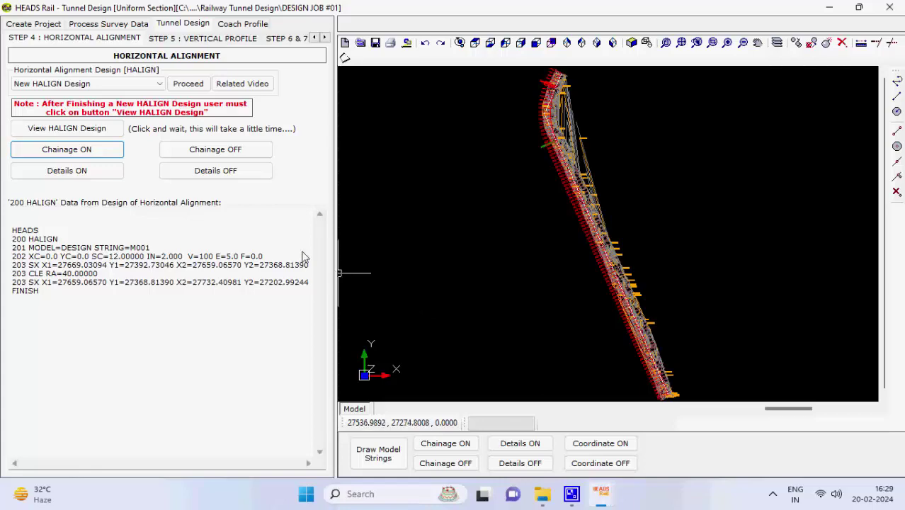
{"action": "left_click", "coordinate": [119, 174]}
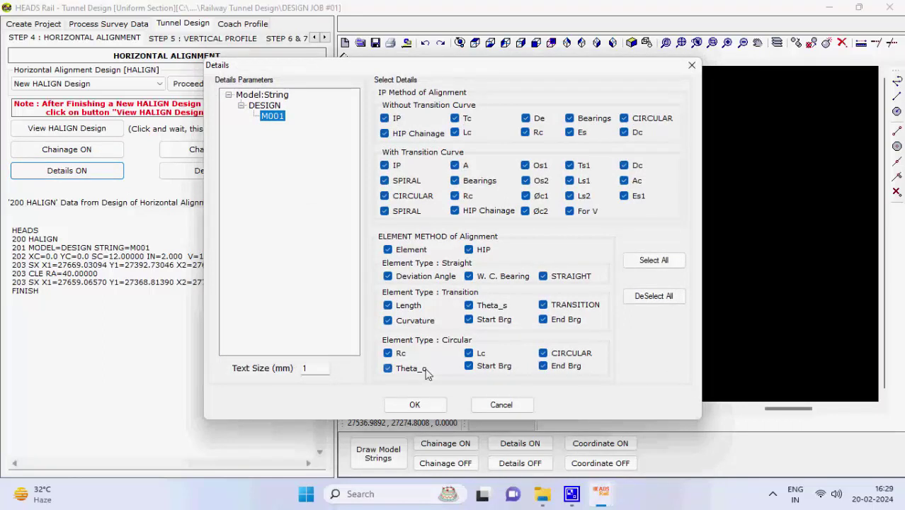
{"action": "left_click", "coordinate": [428, 405]}
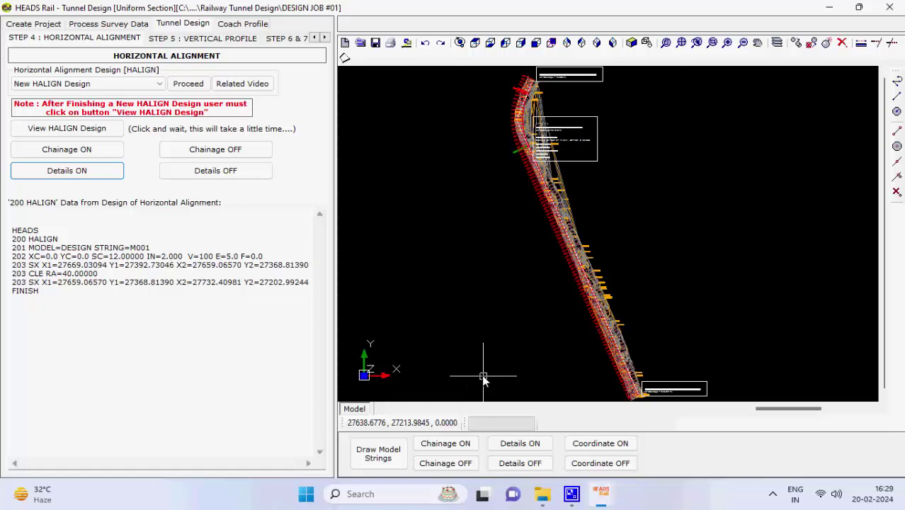
Create the ground long section for the vertical profile and draw it at X scale 1 and Y scale 10
{"action": "left_click", "coordinate": [204, 39]}
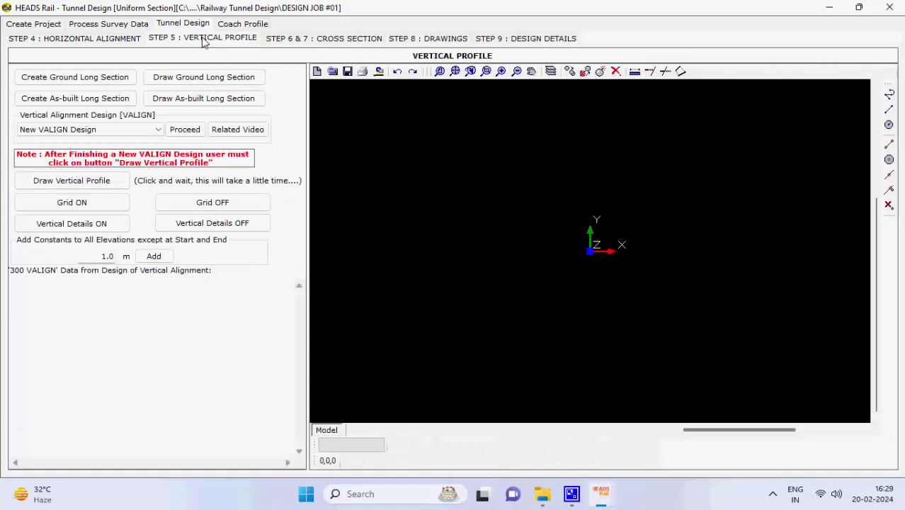
{"action": "left_click", "coordinate": [129, 79]}
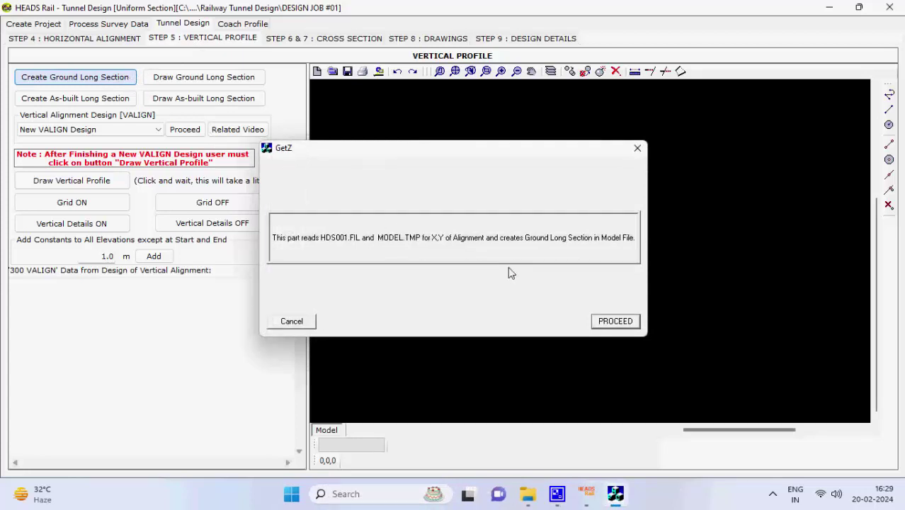
{"action": "left_click", "coordinate": [622, 322]}
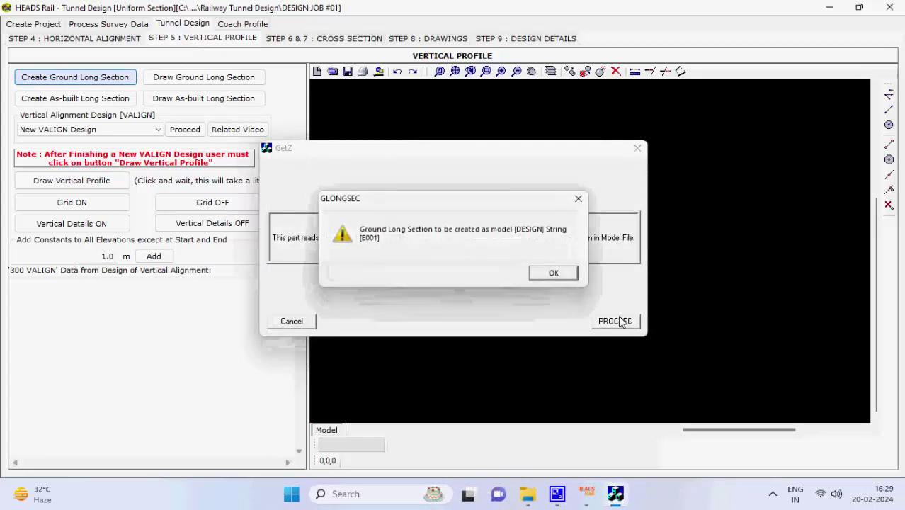
{"action": "left_click", "coordinate": [565, 278]}
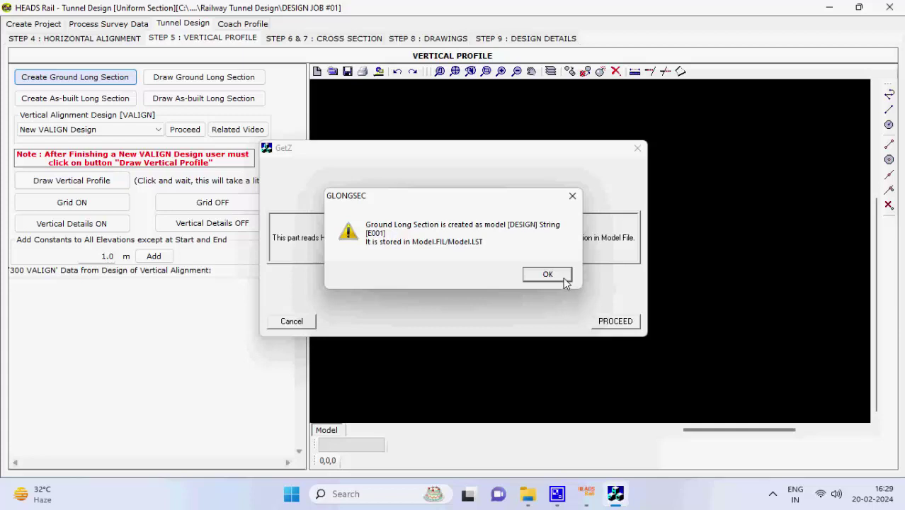
{"action": "left_click", "coordinate": [564, 278]}
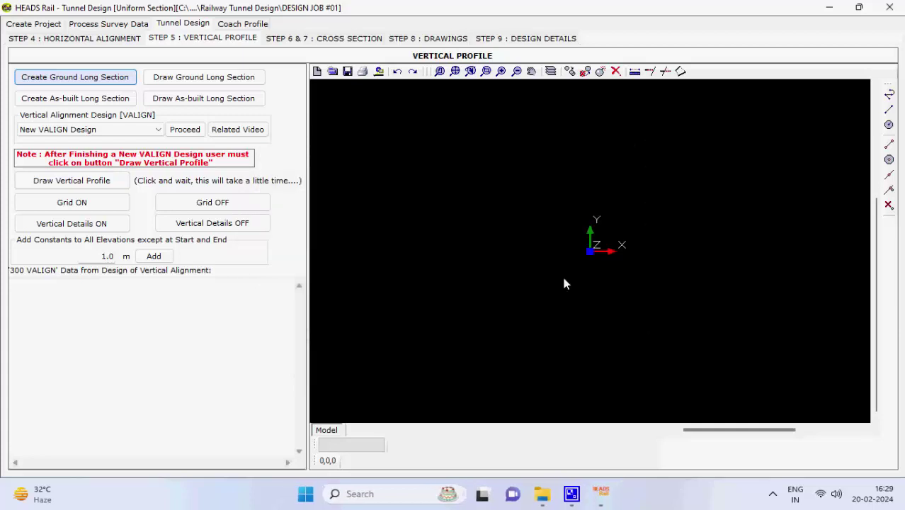
{"action": "left_click", "coordinate": [238, 86]}
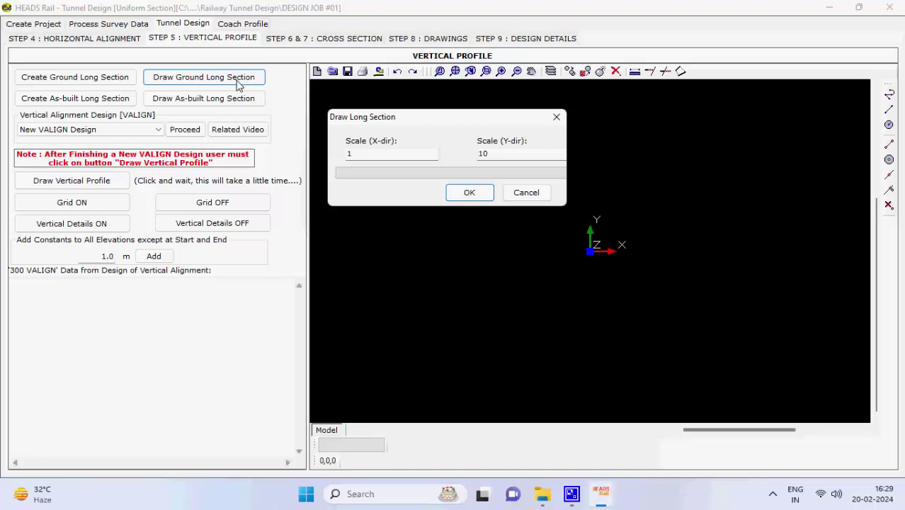
{"action": "left_click", "coordinate": [488, 195]}
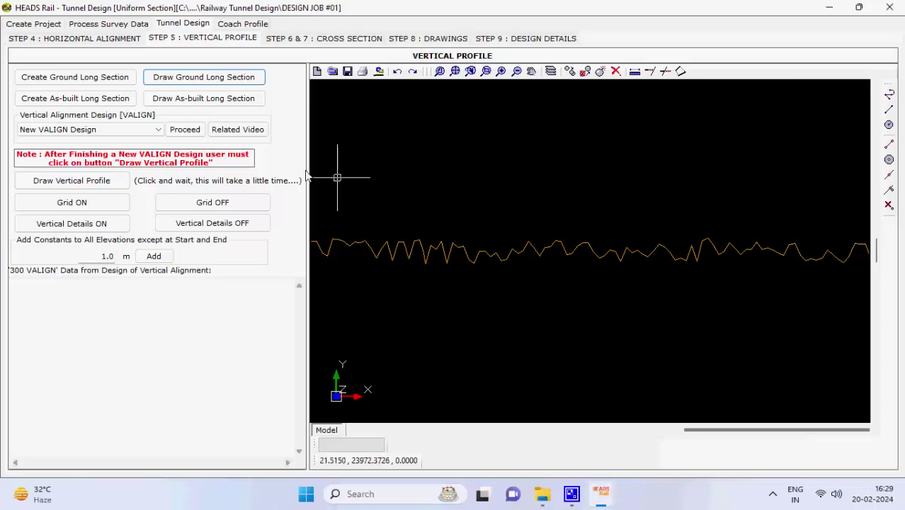
Create the as-built long section and draw it at X scale 1 and Y scale 10
{"action": "left_click", "coordinate": [132, 104]}
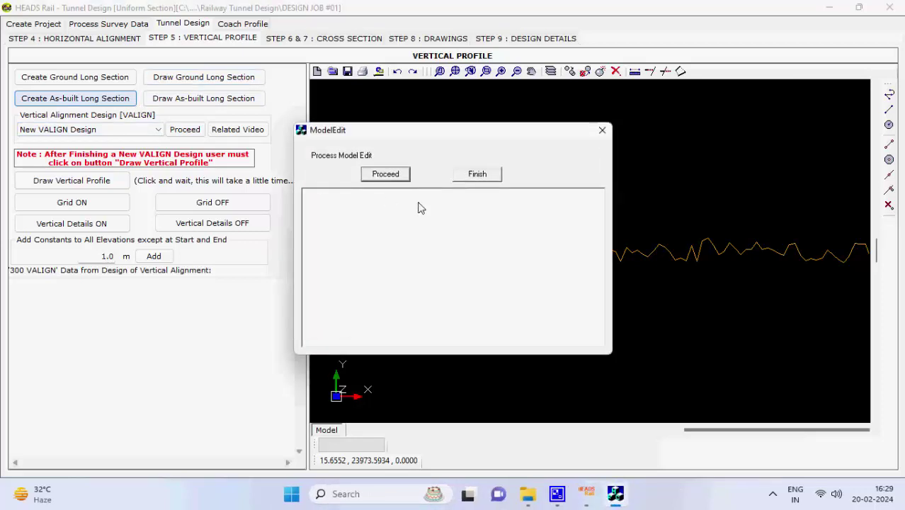
{"action": "left_click", "coordinate": [397, 178]}
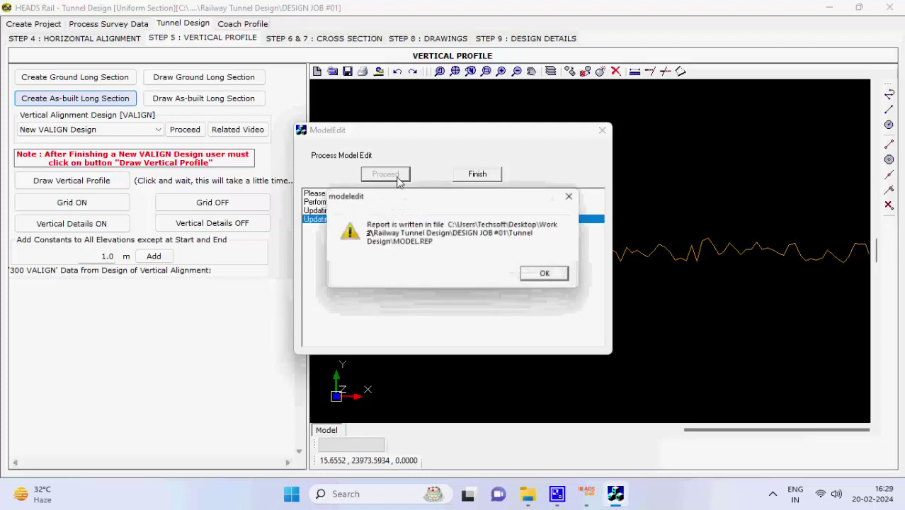
{"action": "left_click", "coordinate": [546, 276]}
{"action": "left_click", "coordinate": [488, 177]}
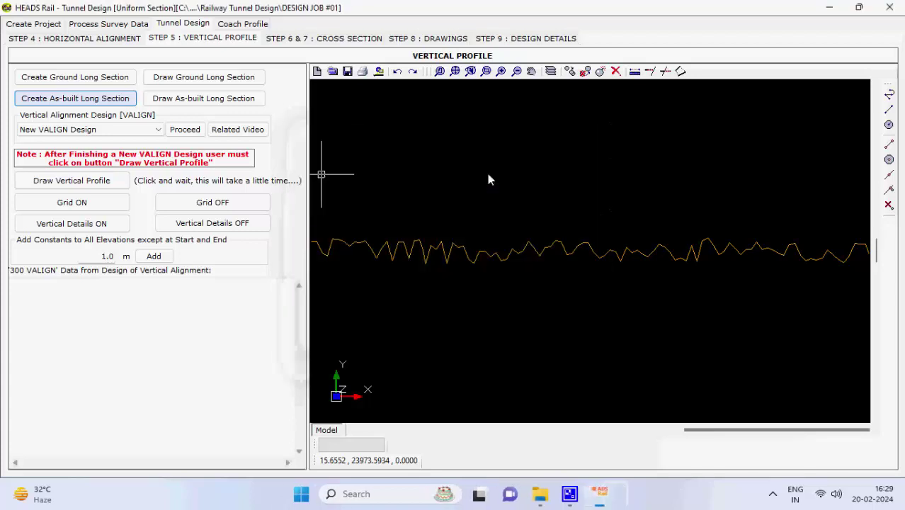
{"action": "left_click", "coordinate": [259, 103]}
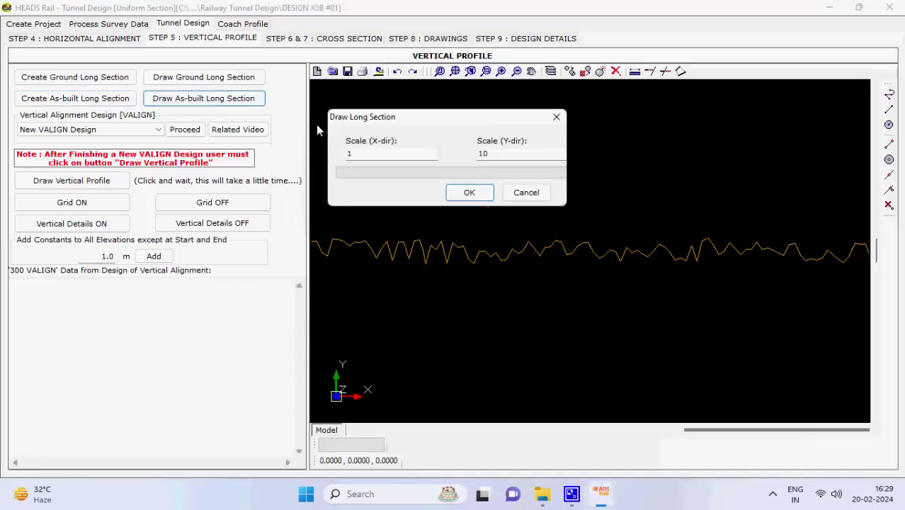
{"action": "left_click", "coordinate": [489, 193]}
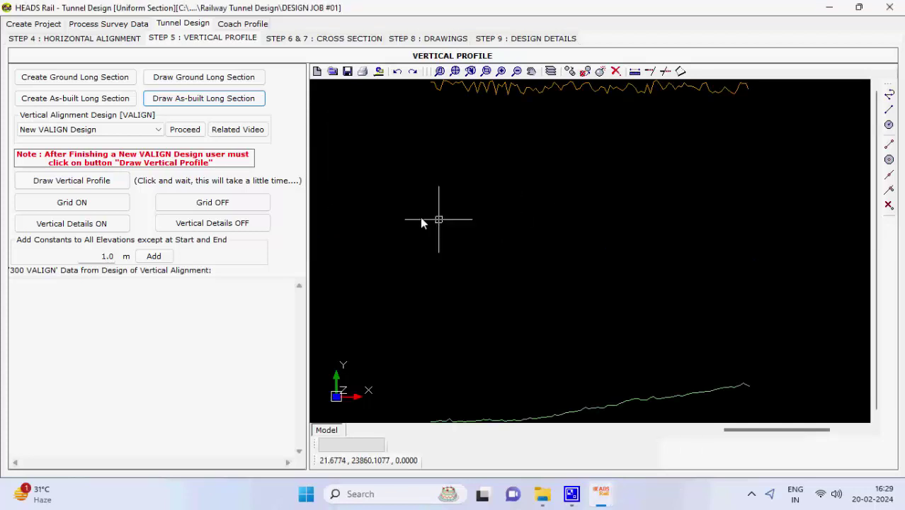
Choose Process VALIGN Design Data and copy the HEADS 300 VALIGNMENT block from Vertical Data.txt into the '300 VALIGN' data area
{"action": "left_click", "coordinate": [158, 130]}
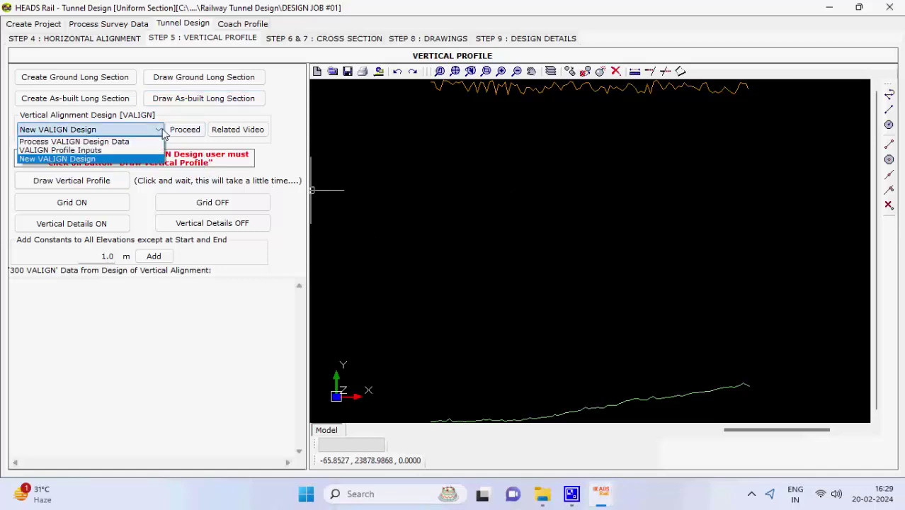
{"action": "left_click", "coordinate": [145, 141]}
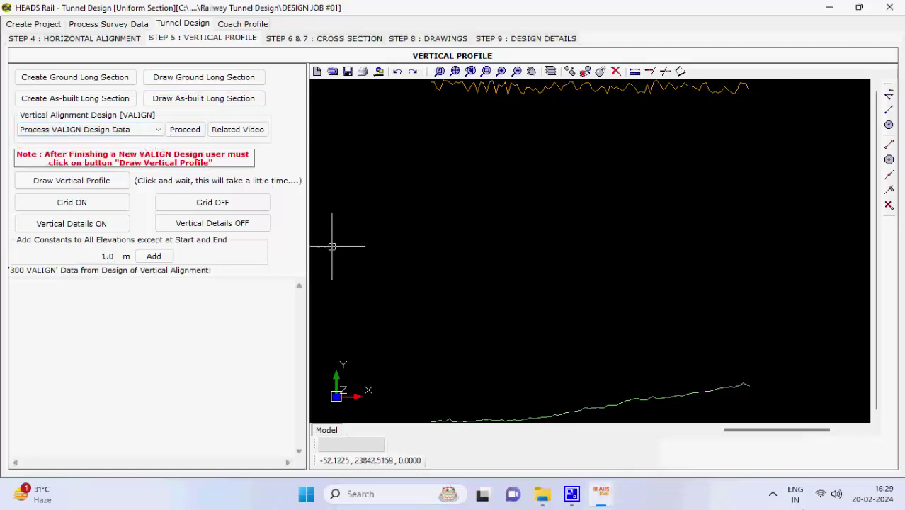
{"action": "left_click", "coordinate": [550, 499]}
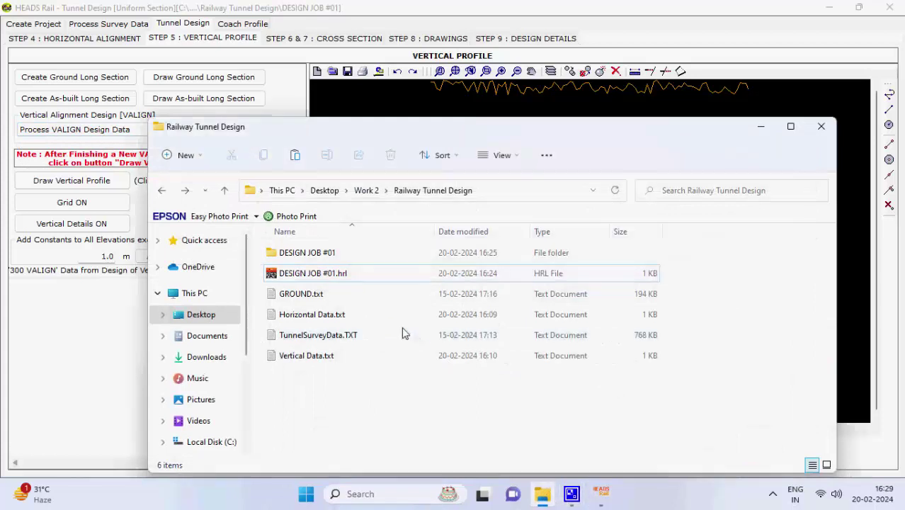
{"action": "double_click", "coordinate": [327, 360]}
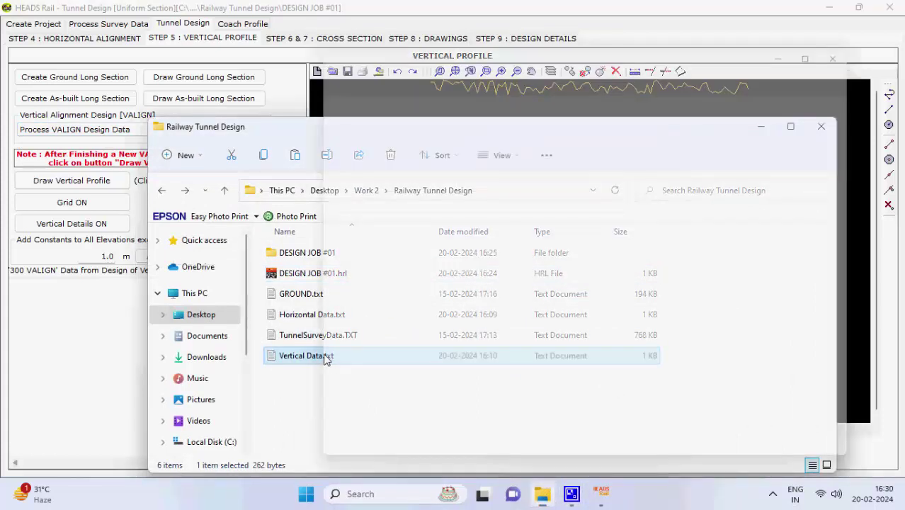
{"action": "left_click_drag", "start_coordinate": [431, 263], "coordinate": [312, 127]}
{"action": "key", "text": "ctrl+c"}
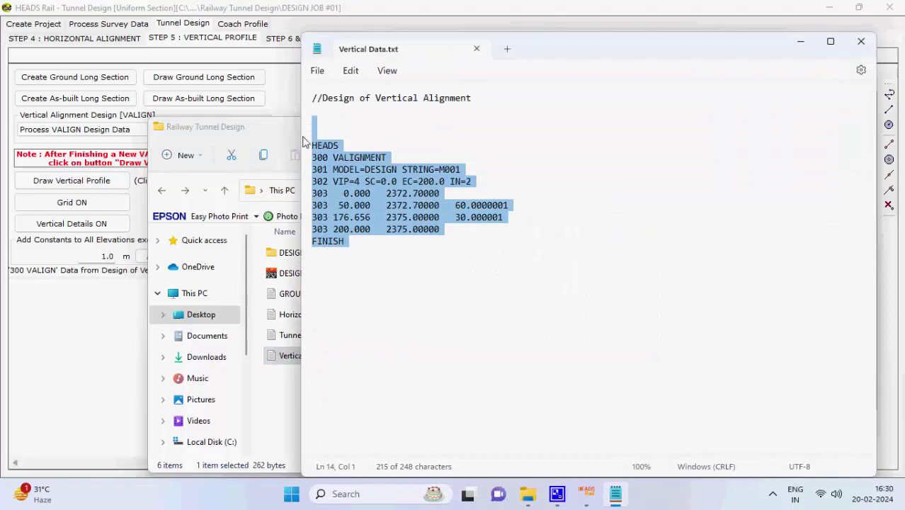
{"action": "left_click", "coordinate": [476, 48]}
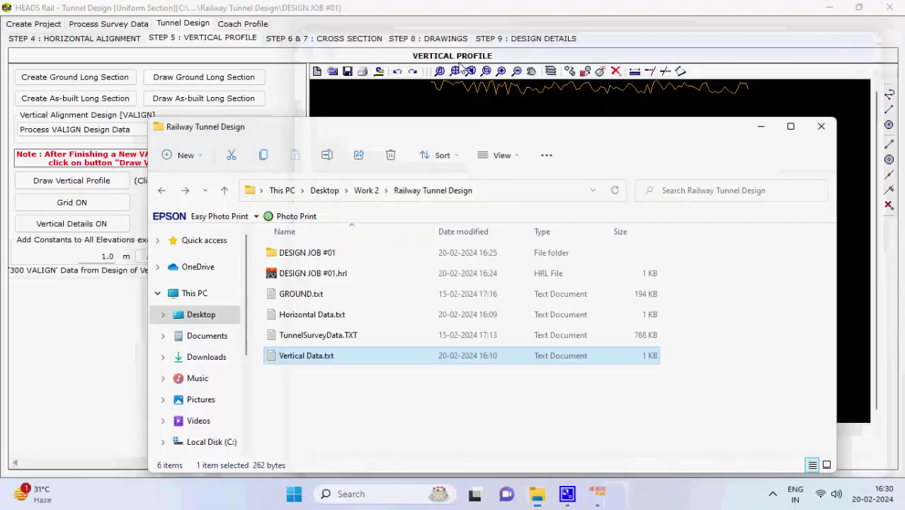
{"action": "left_click", "coordinate": [761, 127]}
{"action": "left_click", "coordinate": [198, 321]}
{"action": "key", "text": "ctrl+v"}
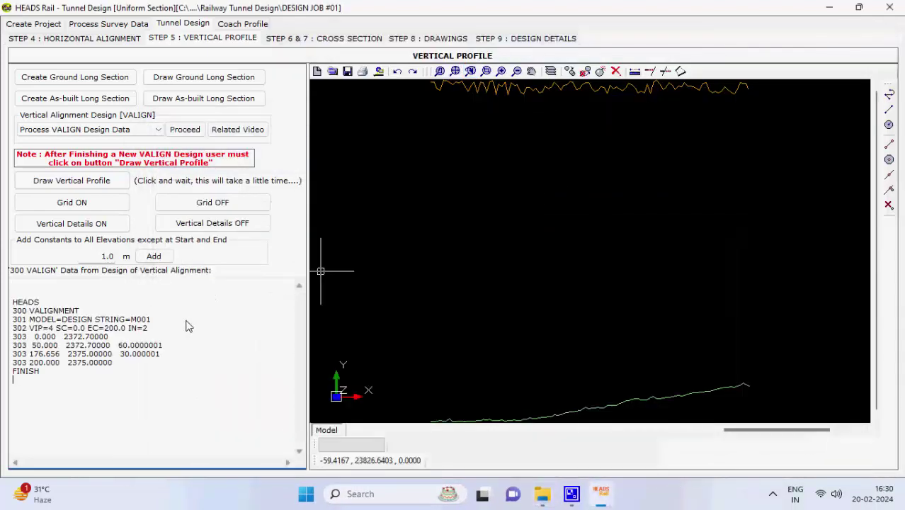
Process the pasted VALIGN design data, accept the design report and finish the Valign run
{"action": "left_click", "coordinate": [185, 129]}
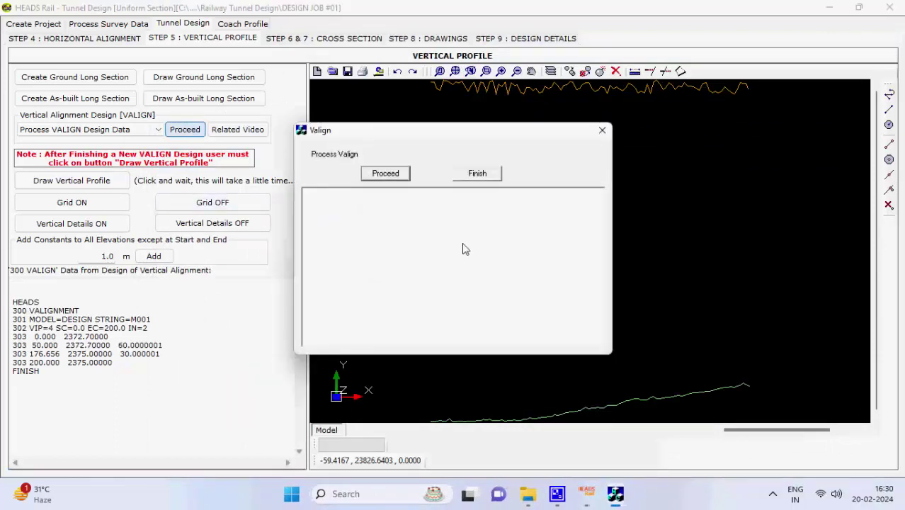
{"action": "left_click", "coordinate": [390, 177]}
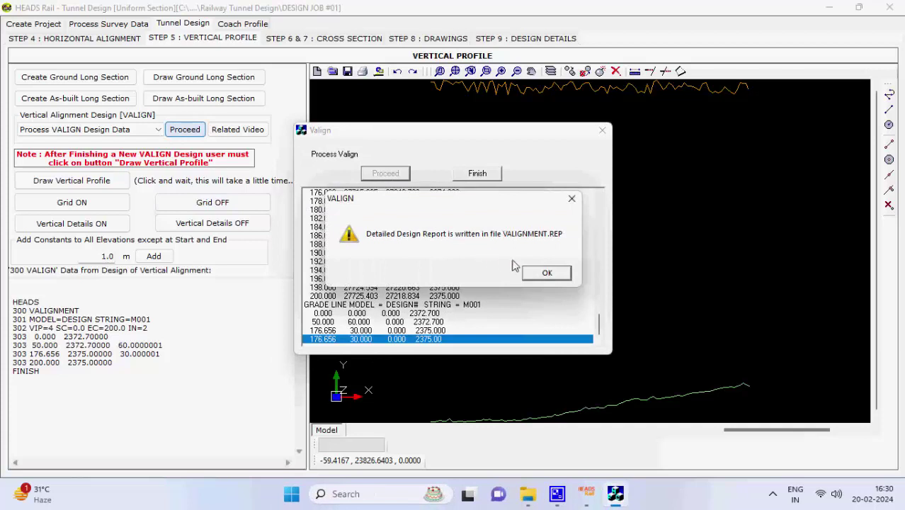
{"action": "left_click", "coordinate": [544, 273]}
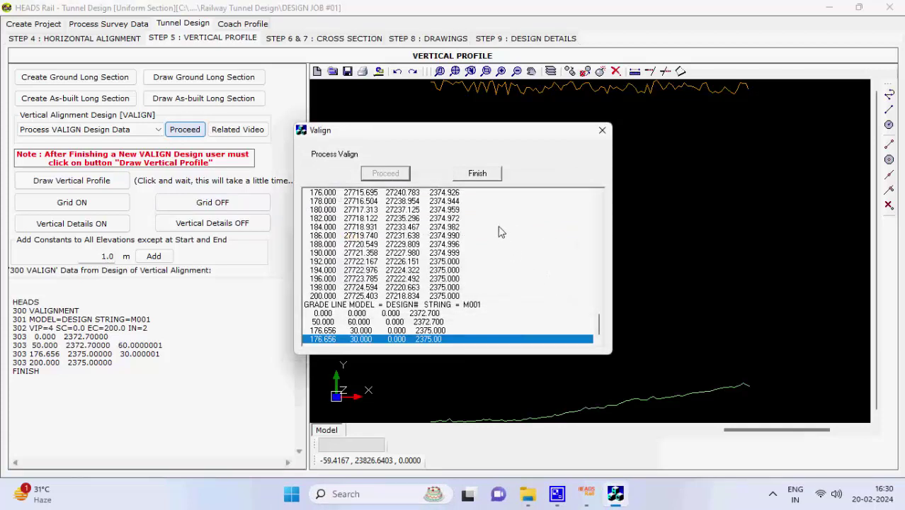
{"action": "left_click", "coordinate": [488, 174]}
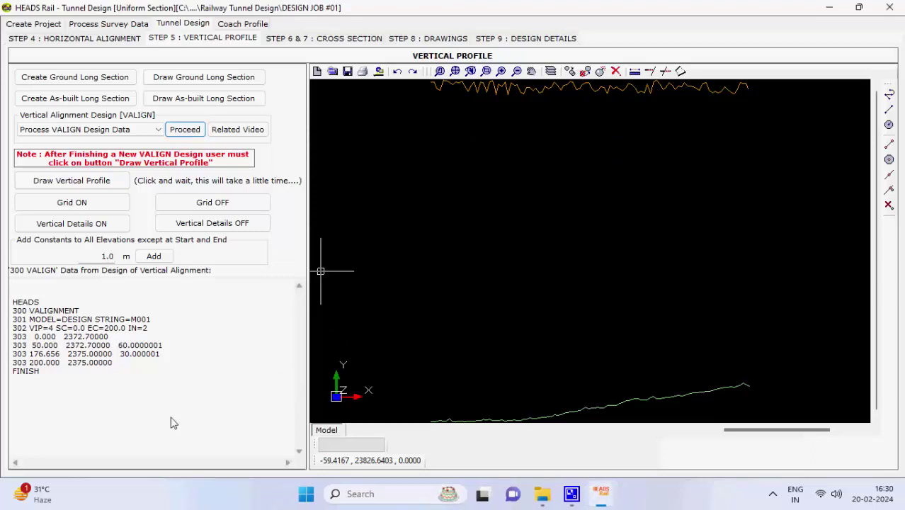
Clear the '300 VALIGN' data and start a New VALIGN Design in HEADS Viewer
{"action": "left_click_drag", "start_coordinate": [168, 413], "coordinate": [11, 289]}
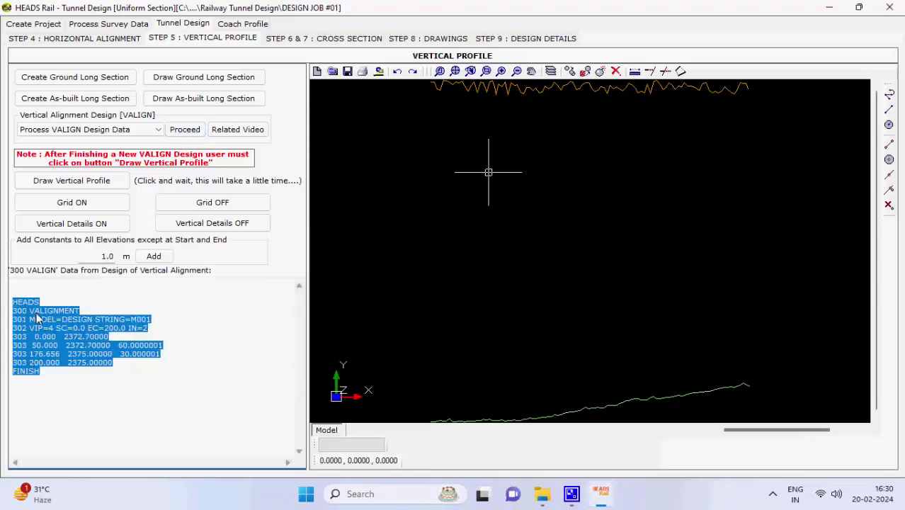
{"action": "key", "text": "Delete"}
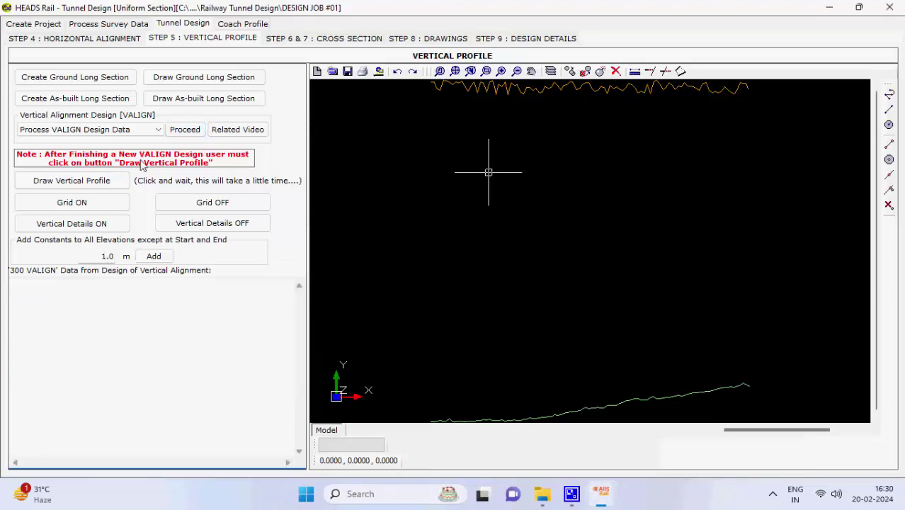
{"action": "left_click", "coordinate": [160, 129]}
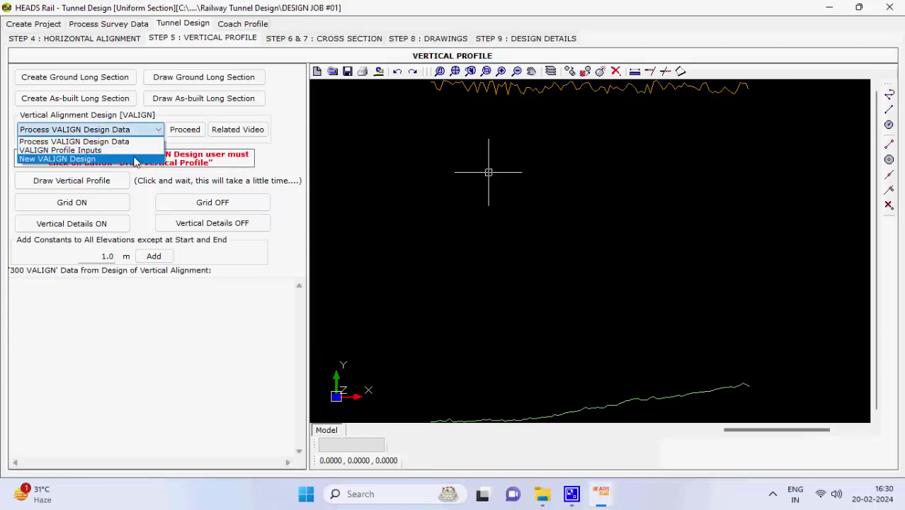
{"action": "left_click", "coordinate": [142, 159]}
{"action": "left_click", "coordinate": [190, 135]}
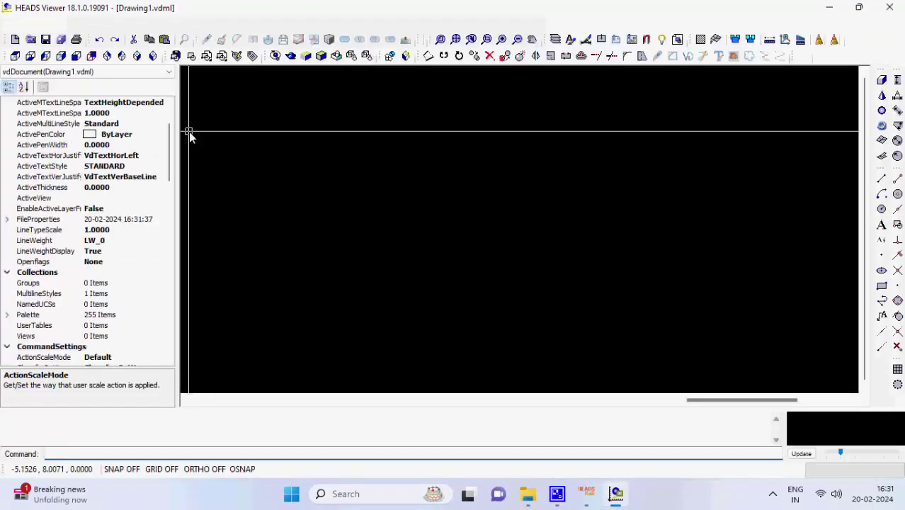
Draw the vertical profile of model ASBUILT, string TBCL, at X scale 1 and Y scale 10
{"action": "left_click", "coordinate": [301, 24]}
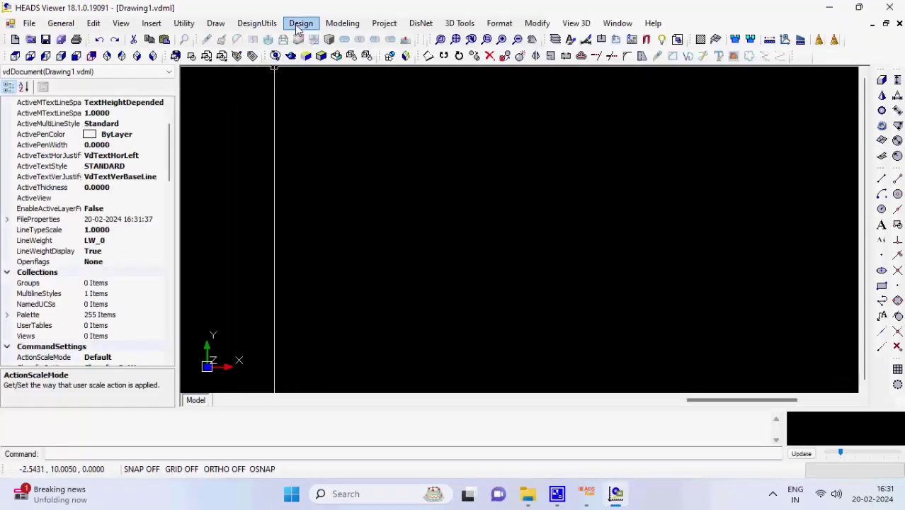
{"action": "mouse_move", "coordinate": [315, 55]}
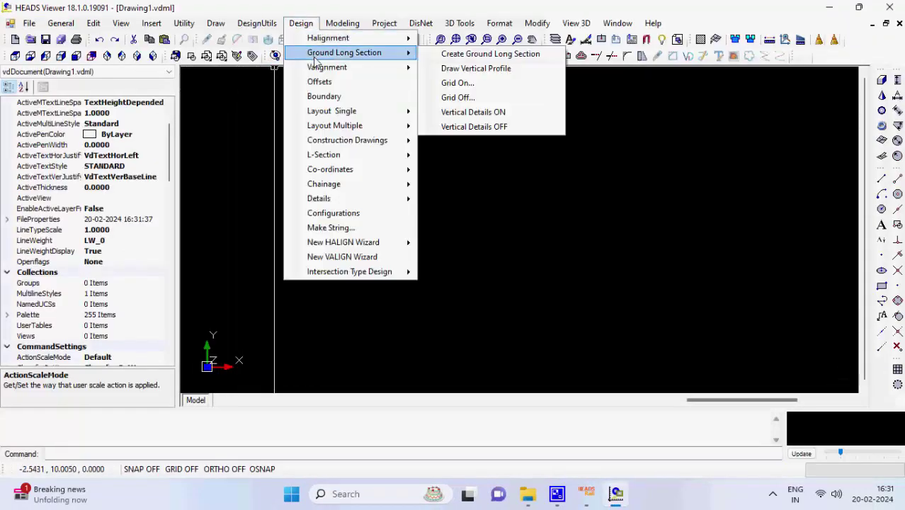
{"action": "left_click", "coordinate": [448, 69]}
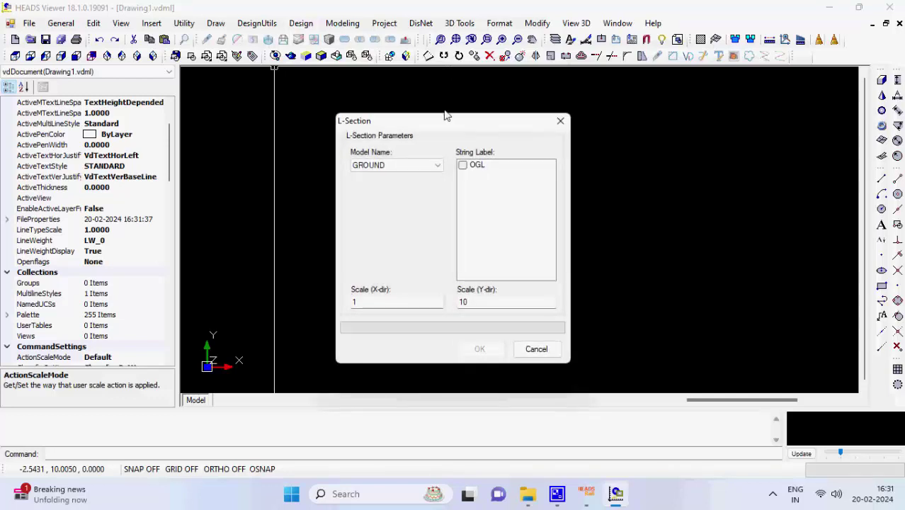
{"action": "left_click", "coordinate": [437, 165]}
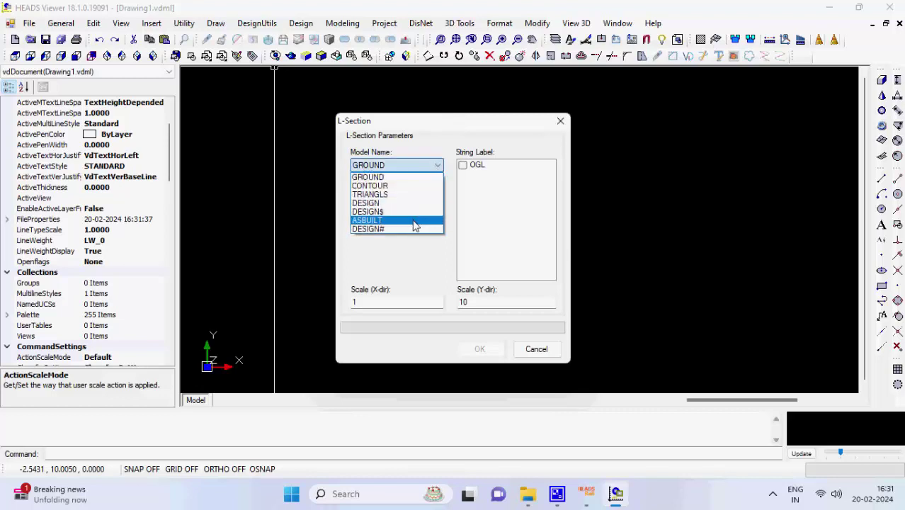
{"action": "left_click", "coordinate": [415, 221]}
{"action": "left_click", "coordinate": [464, 166]}
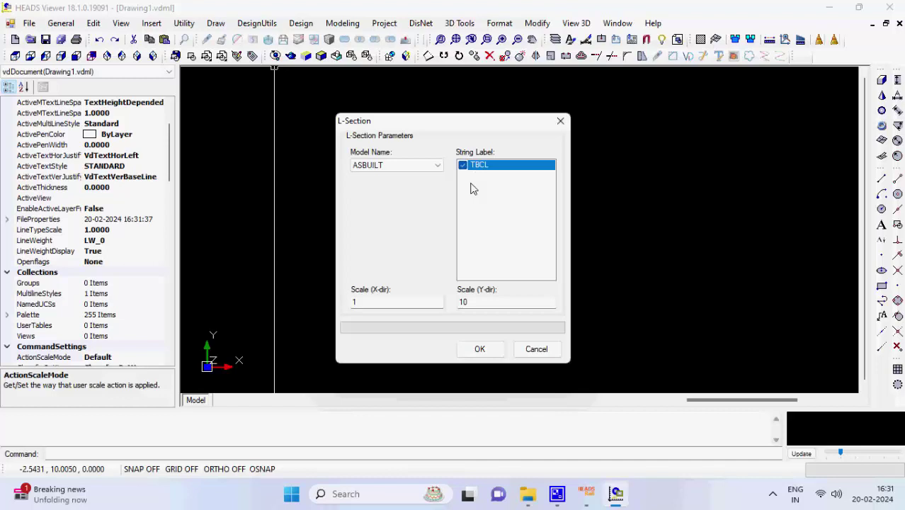
{"action": "left_click", "coordinate": [482, 350]}
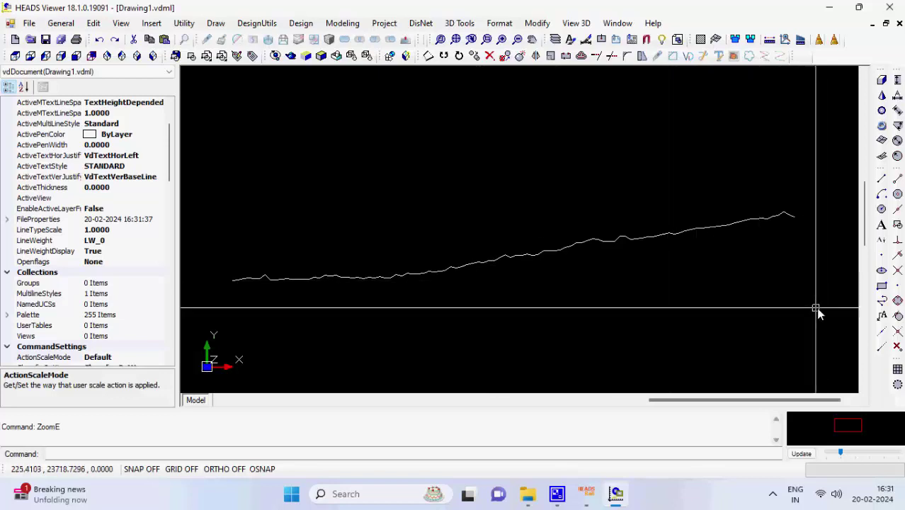
Draw a polyline between the as-built profile's endpoints at chainages 12 and 218, with intermediate vertices at about 45.8, 122.8 and 197.2
{"action": "left_click", "coordinate": [881, 301]}
{"action": "left_click", "coordinate": [898, 180]}
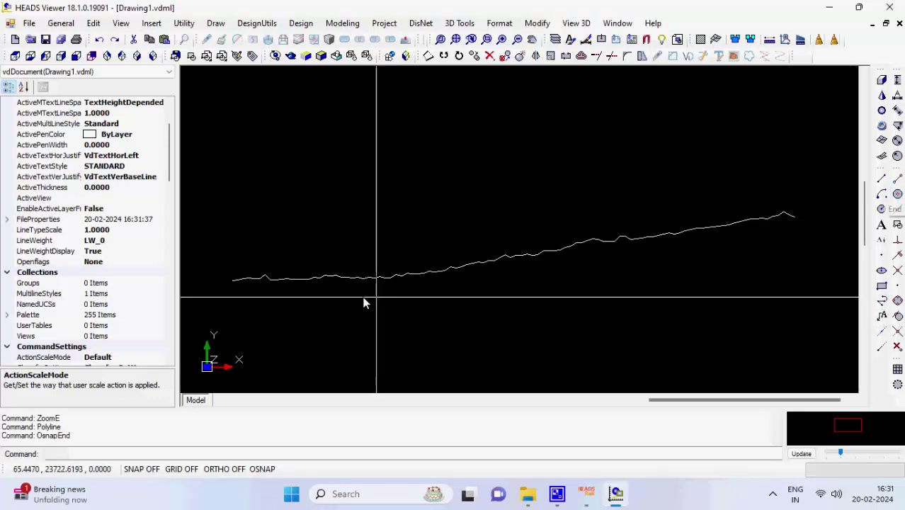
{"action": "left_click", "coordinate": [233, 280]}
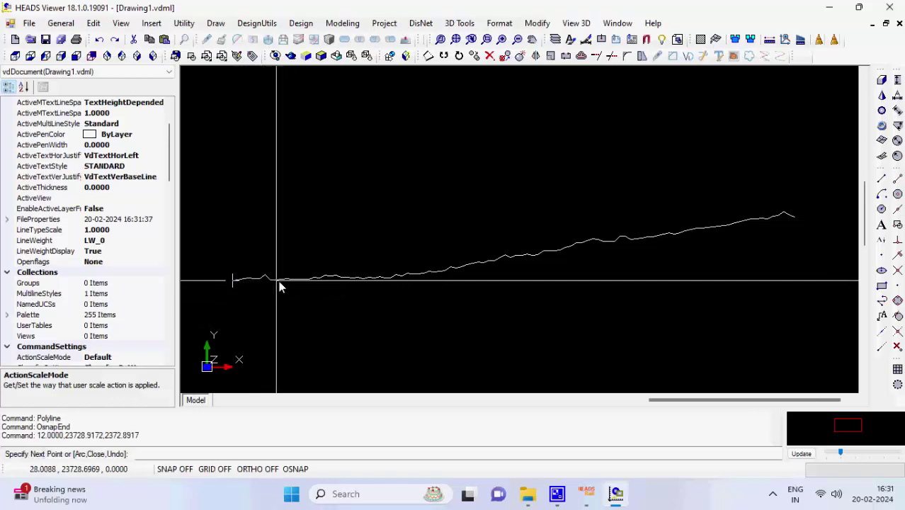
{"action": "left_click", "coordinate": [324, 277]}
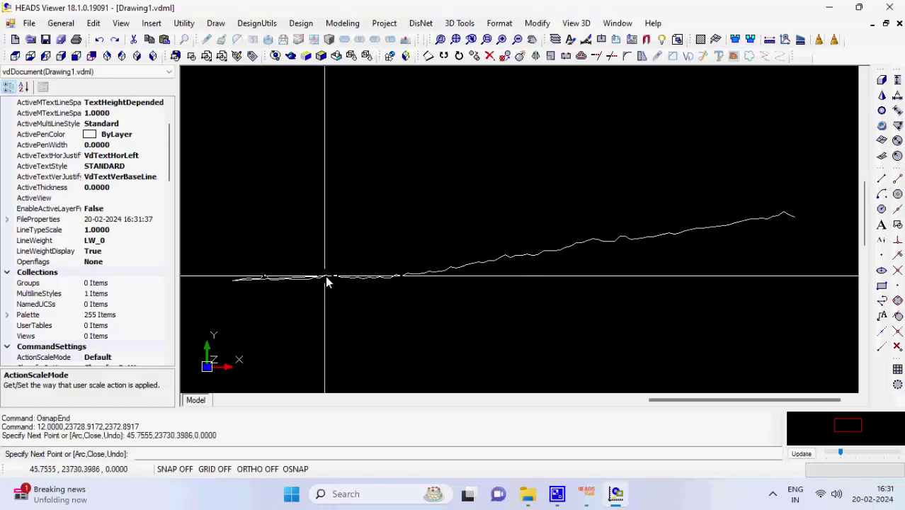
{"action": "left_click", "coordinate": [535, 255]}
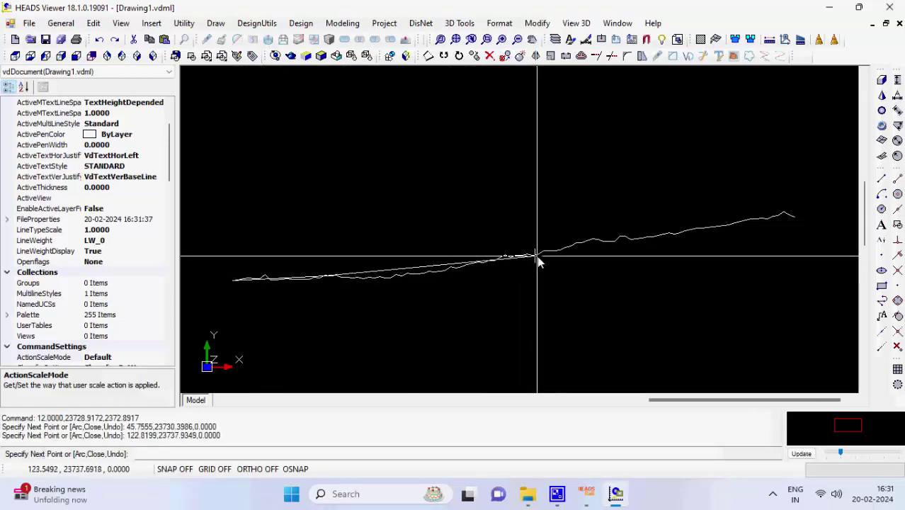
{"action": "left_click", "coordinate": [738, 225]}
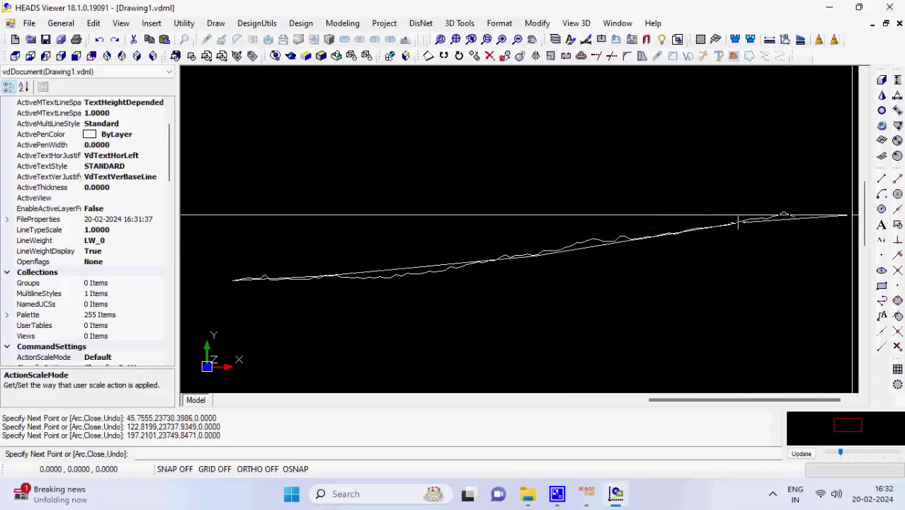
{"action": "left_click", "coordinate": [897, 178]}
{"action": "left_click", "coordinate": [797, 222]}
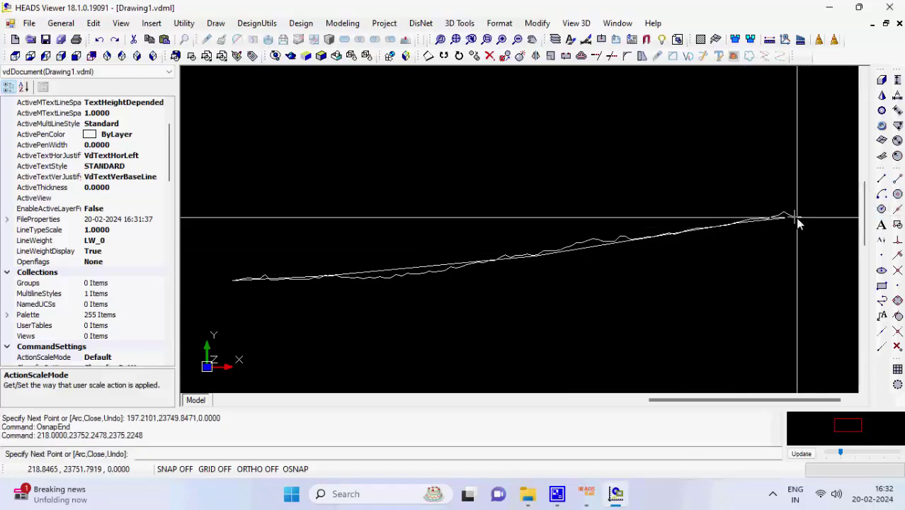
{"action": "key", "text": "Escape"}
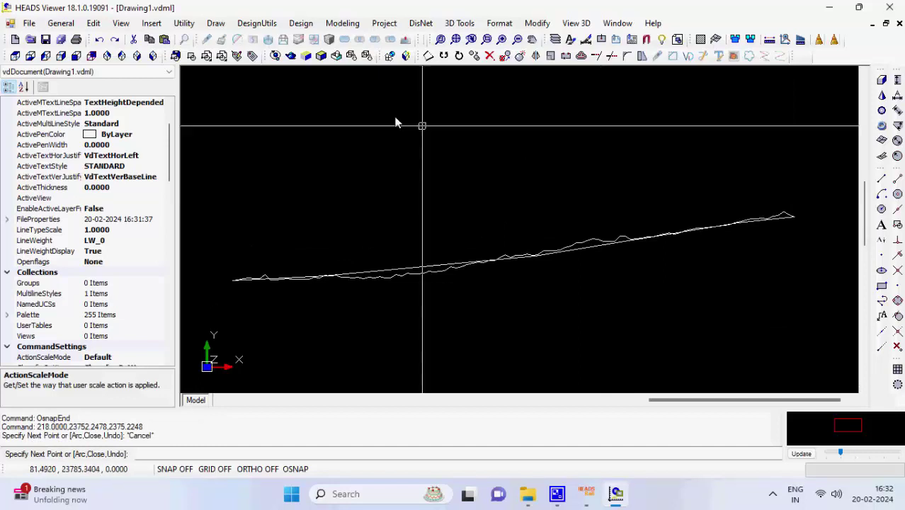
Create a new VIP design from the drawn polyline for model DESIGN, string M001, with 40 m vertical curves, and save it
{"action": "left_click", "coordinate": [300, 23]}
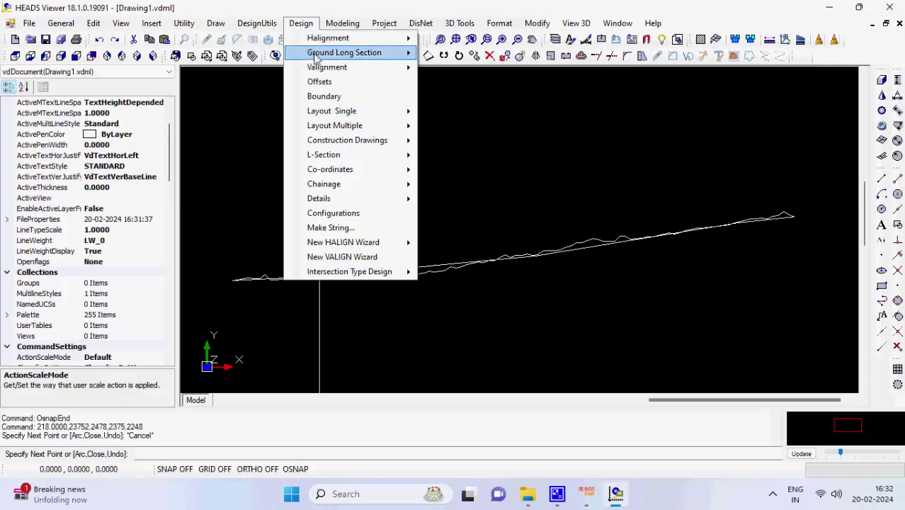
{"action": "mouse_move", "coordinate": [322, 67]}
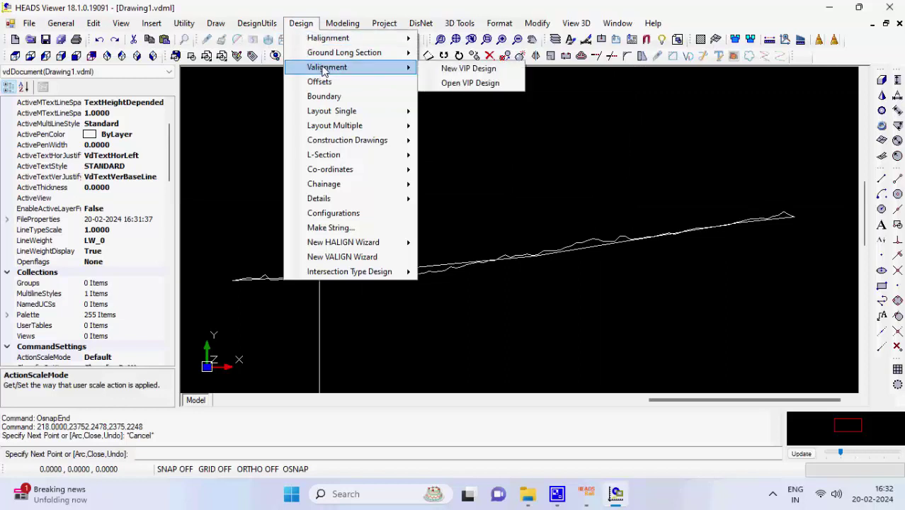
{"action": "left_click", "coordinate": [469, 69]}
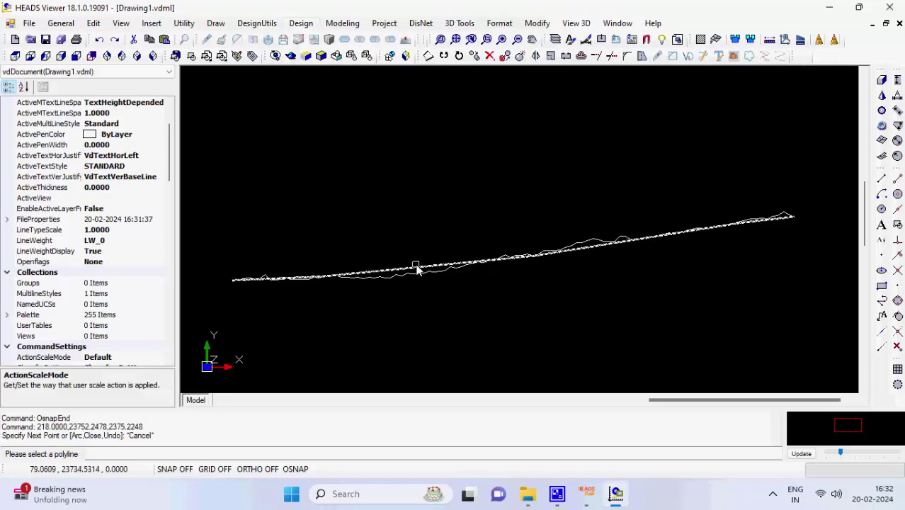
{"action": "left_click", "coordinate": [419, 268]}
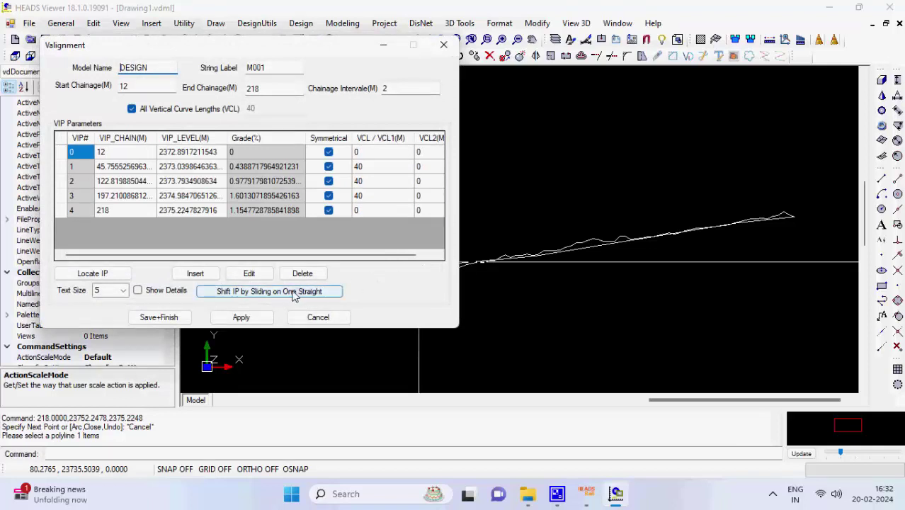
{"action": "left_click", "coordinate": [254, 317]}
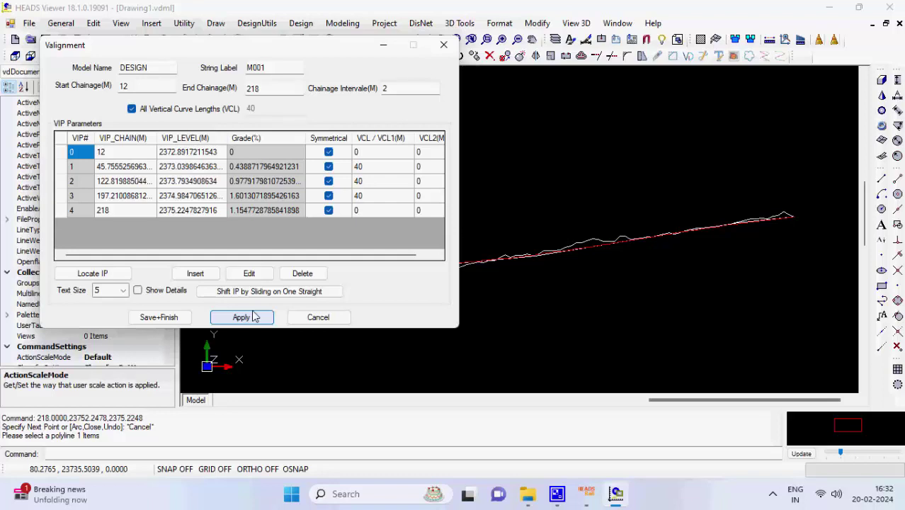
{"action": "left_click", "coordinate": [159, 316]}
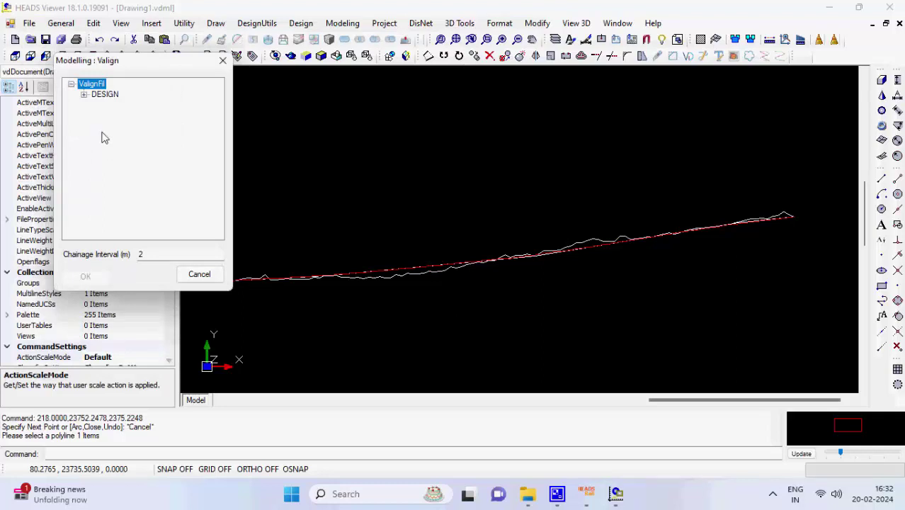
Process the vertical alignment of model DESIGN, string M001, at a 2 m chainage interval, and close HEADS Viewer to return to HEADS Rail
{"action": "left_click", "coordinate": [83, 95]}
{"action": "left_click", "coordinate": [110, 106]}
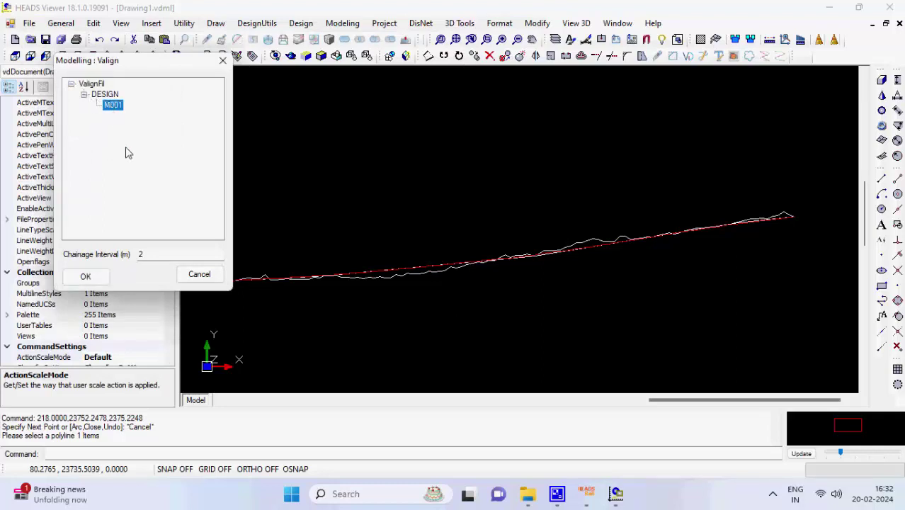
{"action": "left_click", "coordinate": [102, 275]}
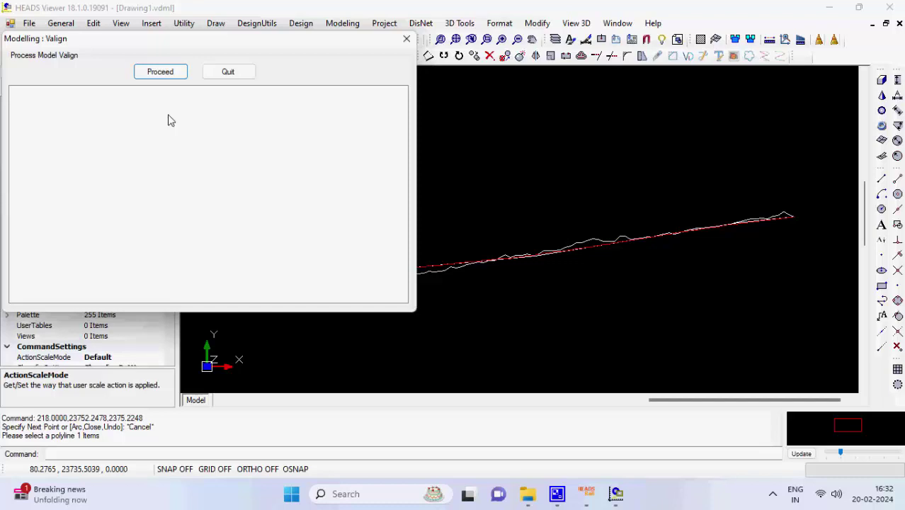
{"action": "left_click", "coordinate": [177, 74]}
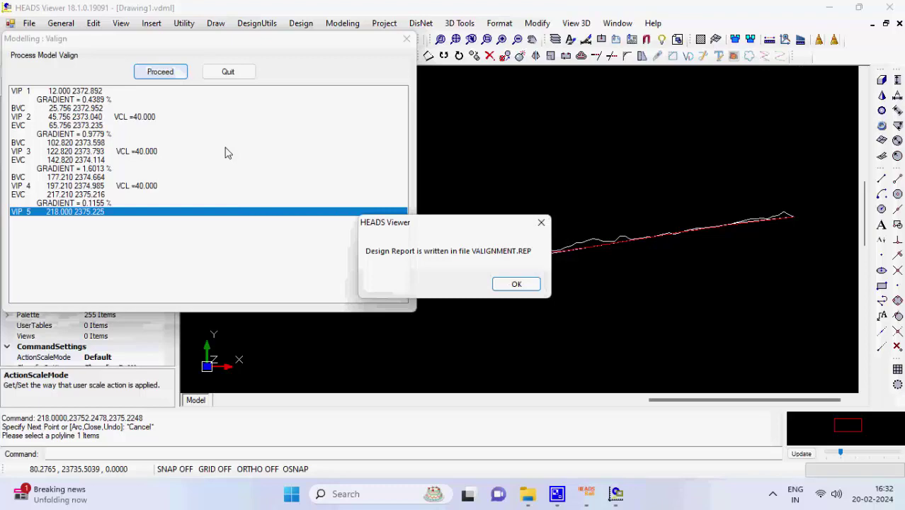
{"action": "left_click", "coordinate": [516, 284]}
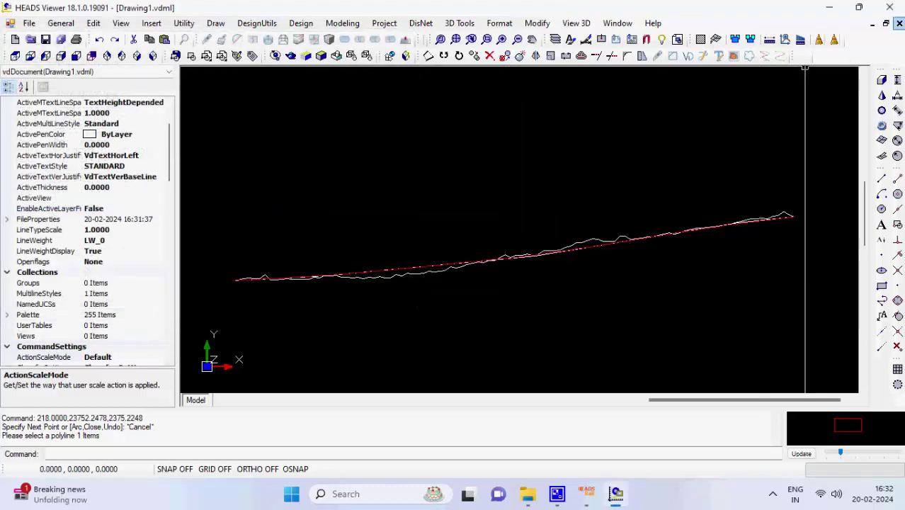
{"action": "left_click", "coordinate": [889, 7]}
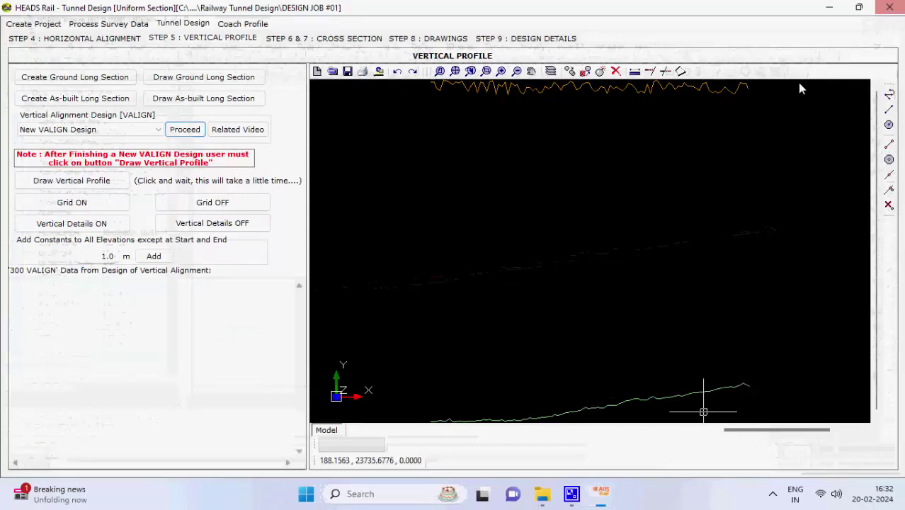
Draw the vertical profile of model DESIGN, string M001, at X scale 1 and Y scale 10
{"action": "left_click", "coordinate": [113, 188]}
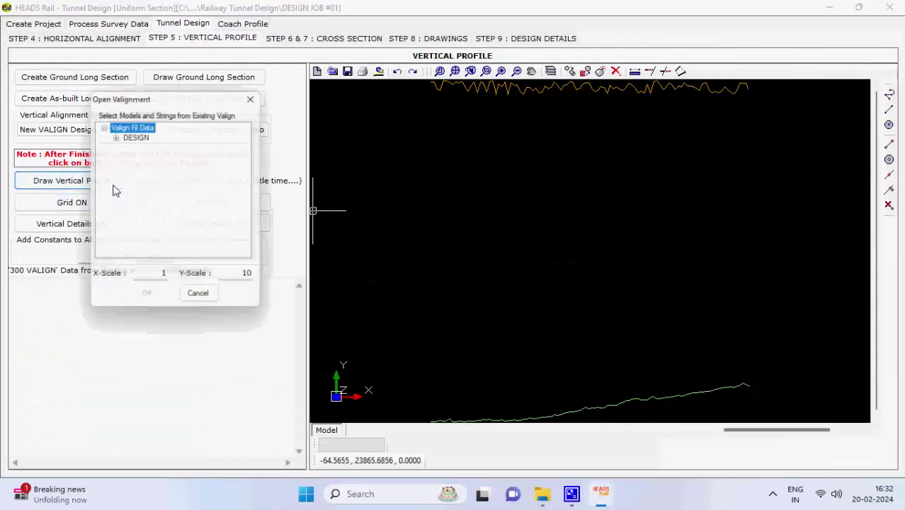
{"action": "left_click", "coordinate": [115, 135]}
{"action": "left_click", "coordinate": [144, 145]}
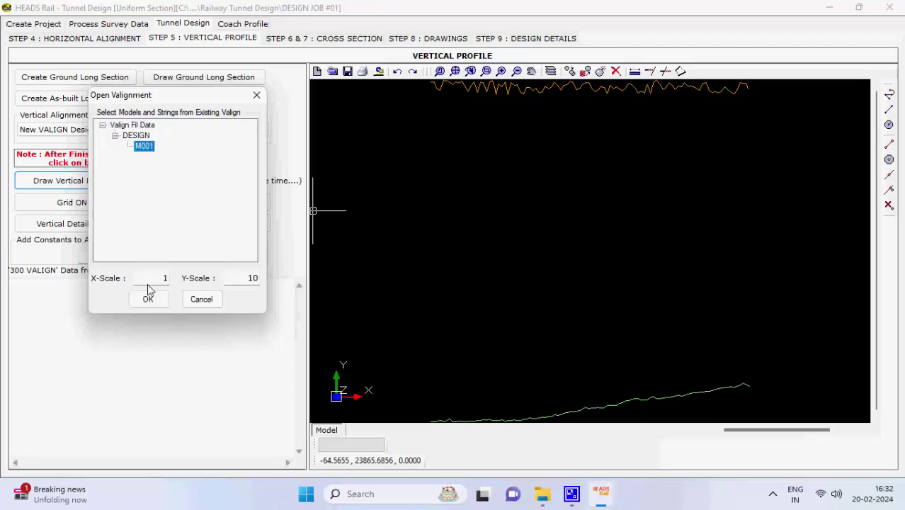
{"action": "left_click", "coordinate": [147, 301]}
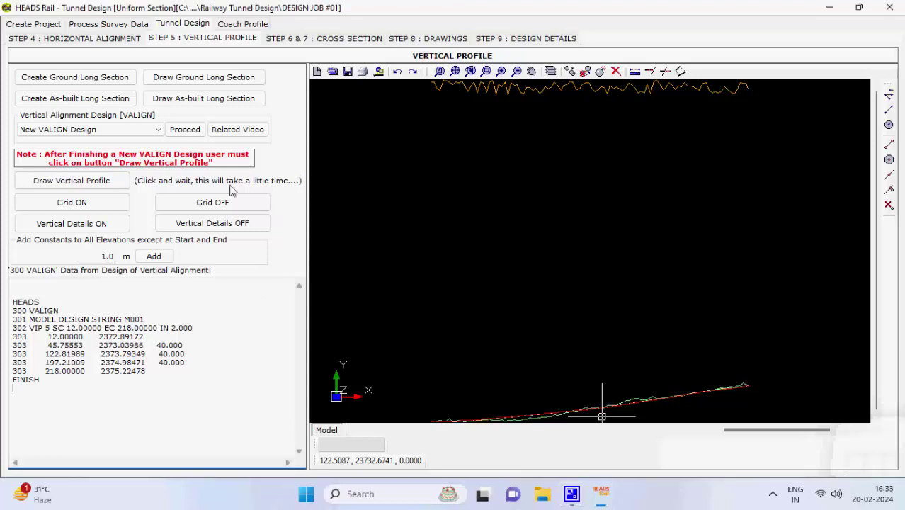
{"action": "scroll", "coordinate": [515, 209], "scroll_direction": "down", "scroll_amount": 1}
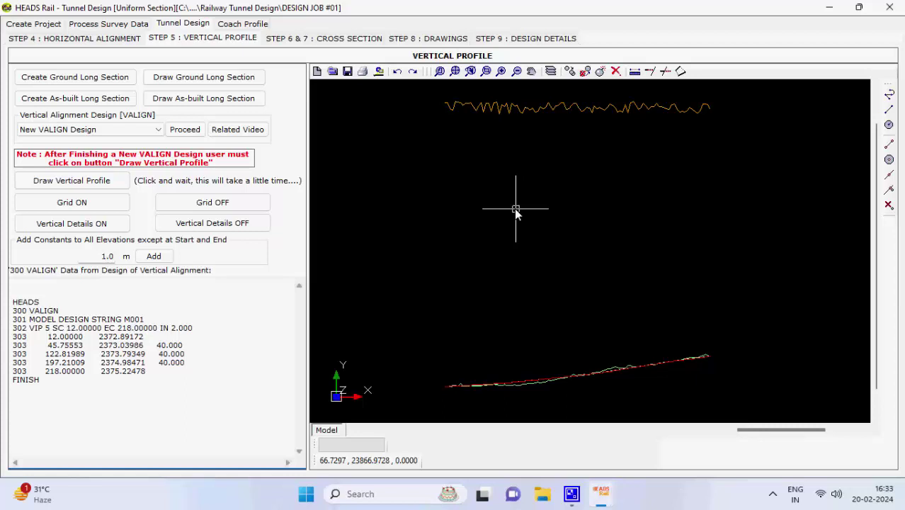
Add a profile grid with chainage interval 20 and level interval 2, and turn on vertical details for string M001 at 1 mm text size
{"action": "left_click", "coordinate": [109, 209]}
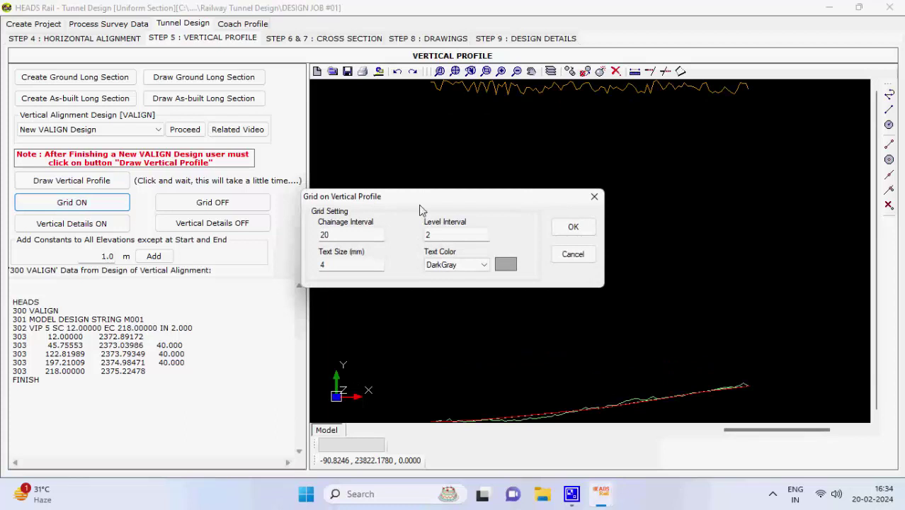
{"action": "left_click", "coordinate": [573, 230]}
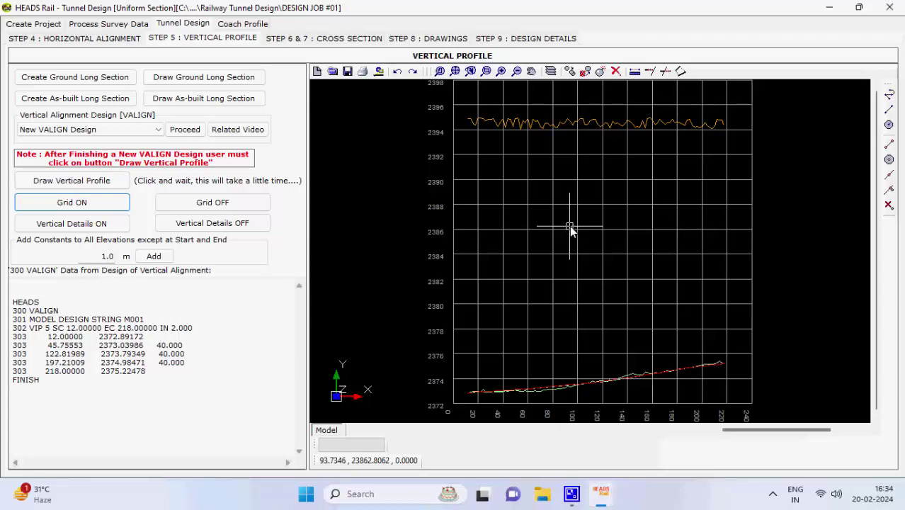
{"action": "left_click", "coordinate": [117, 224]}
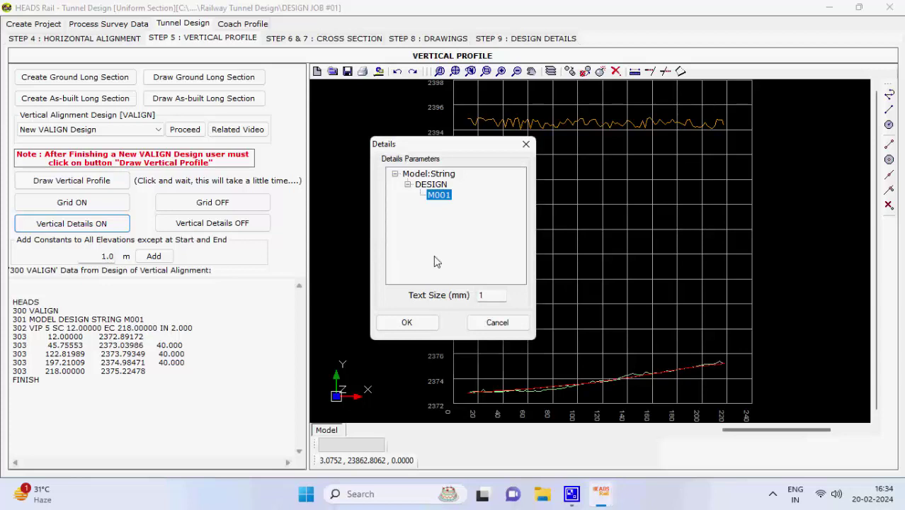
{"action": "left_click", "coordinate": [428, 322]}
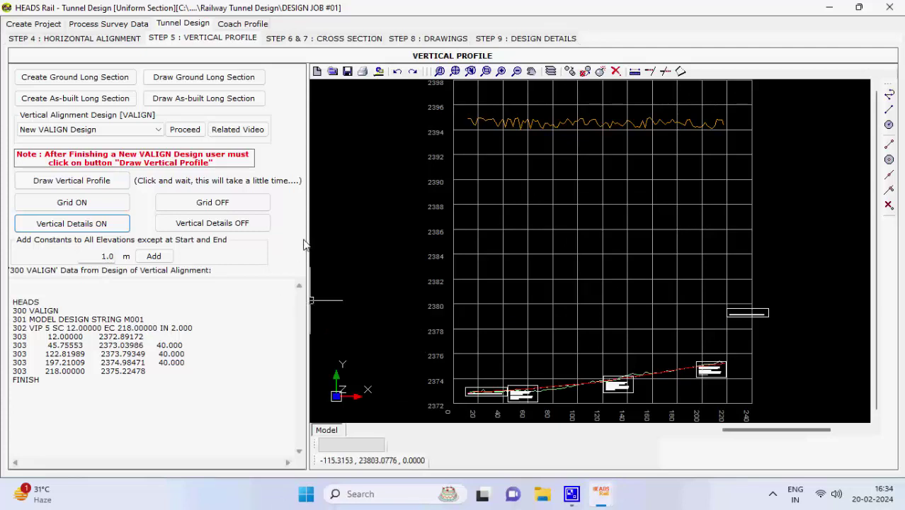
Select typical cross section TCS01 for schedule 1 in the Step 6 TCS schedule and save the schedule data
{"action": "left_click", "coordinate": [326, 38]}
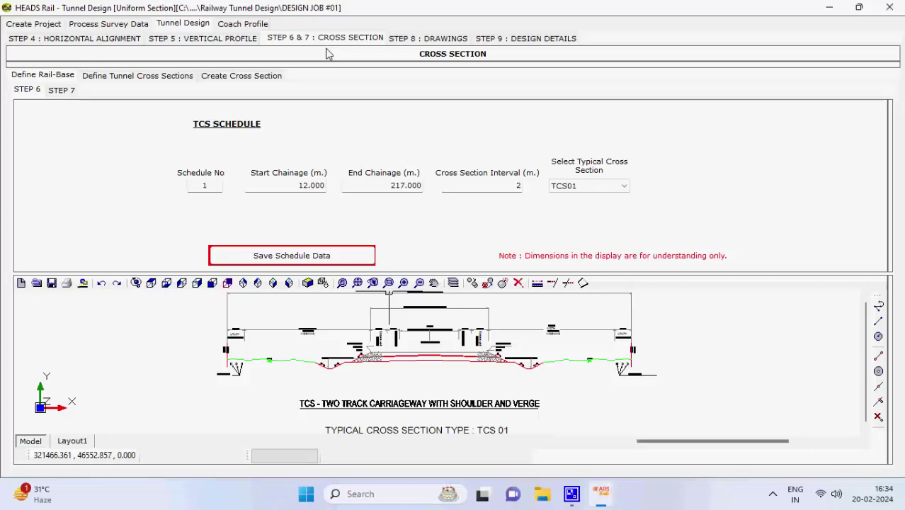
{"action": "left_click", "coordinate": [624, 187]}
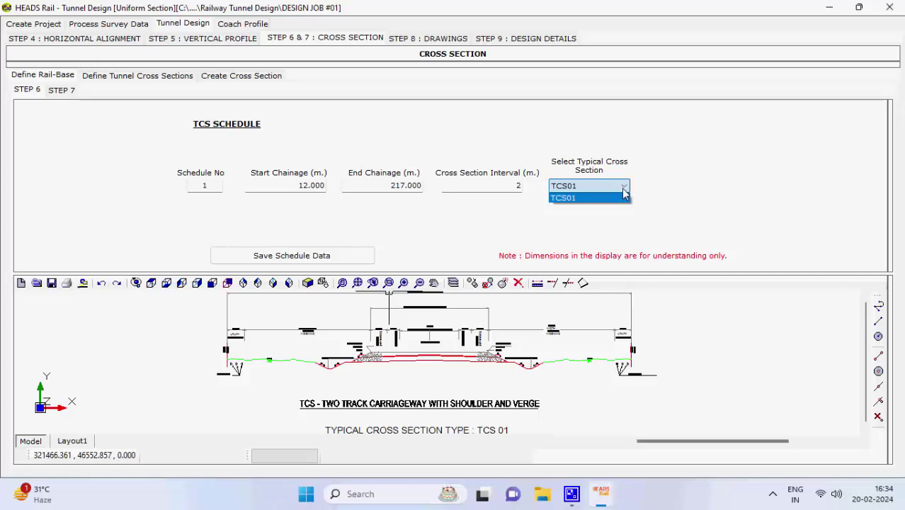
{"action": "left_click", "coordinate": [624, 197]}
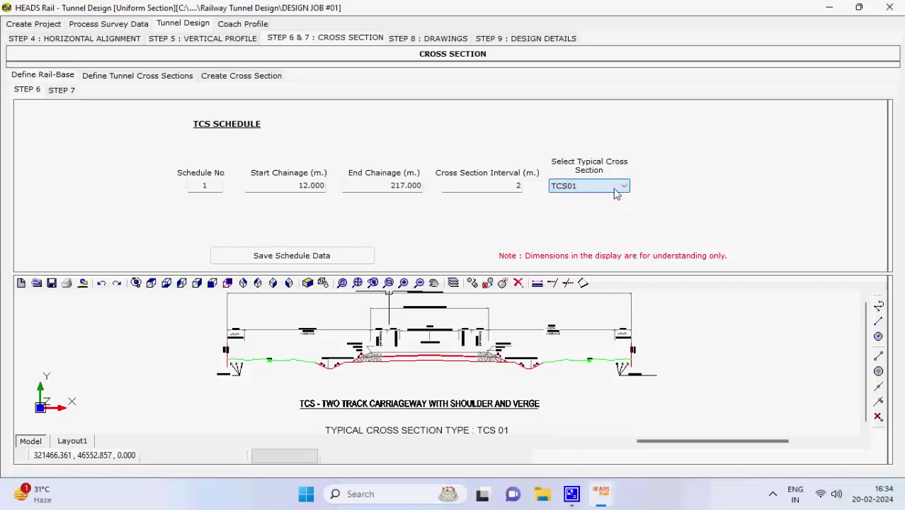
{"action": "left_click", "coordinate": [339, 258]}
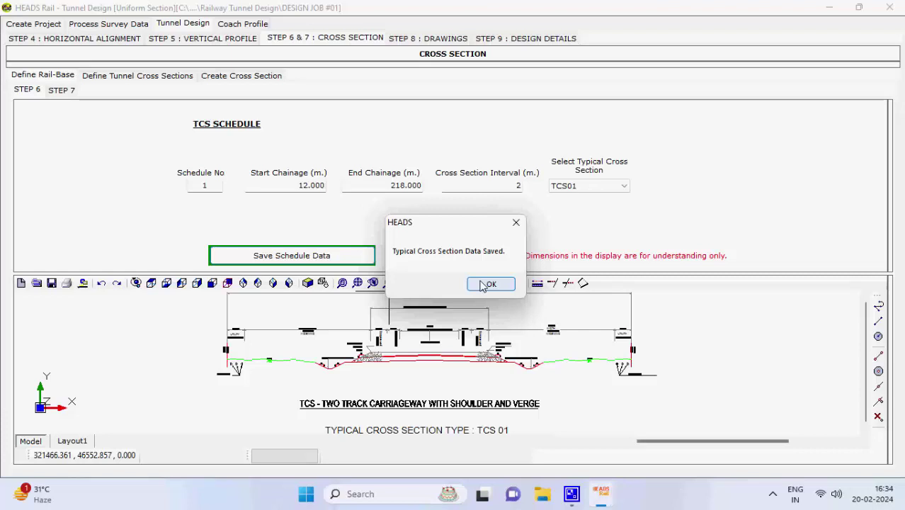
{"action": "left_click", "coordinate": [488, 284]}
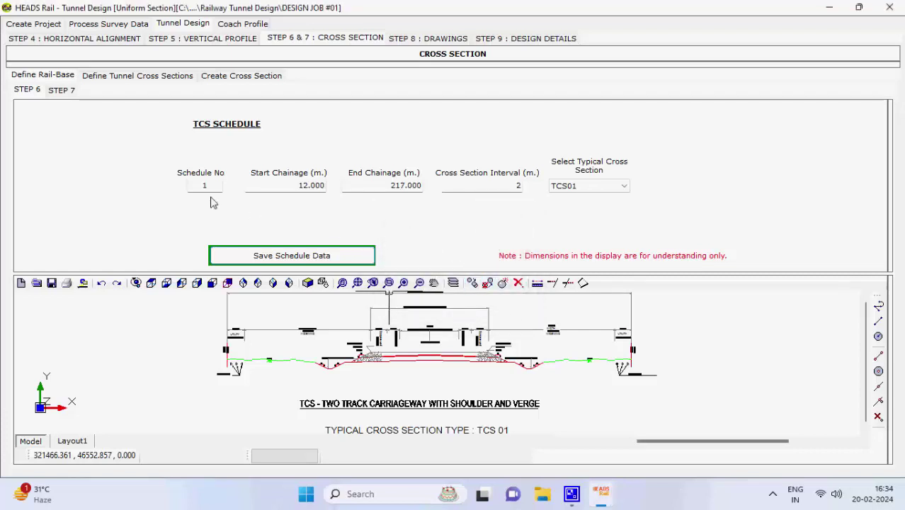
Save the Step 7 cross section definition data for TCS01 with the default main carriageway values
{"action": "left_click", "coordinate": [68, 95]}
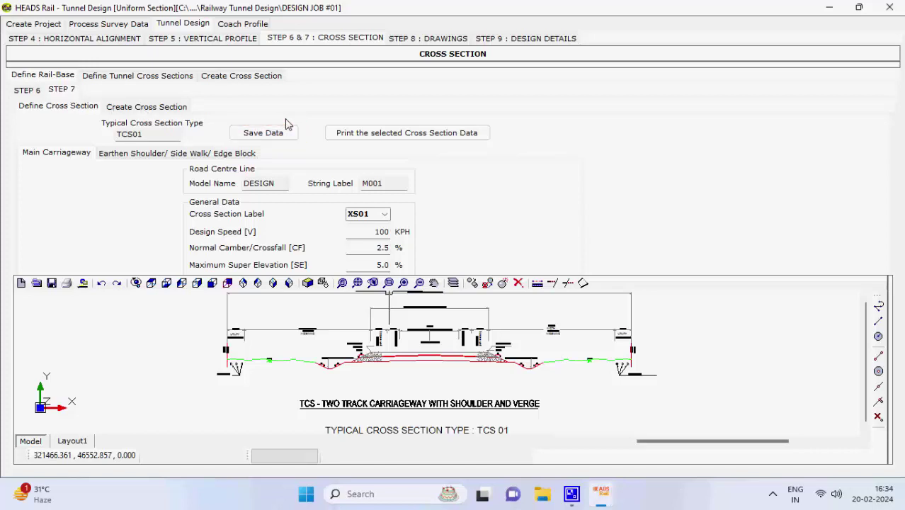
{"action": "left_click", "coordinate": [293, 135]}
{"action": "left_click", "coordinate": [293, 134]}
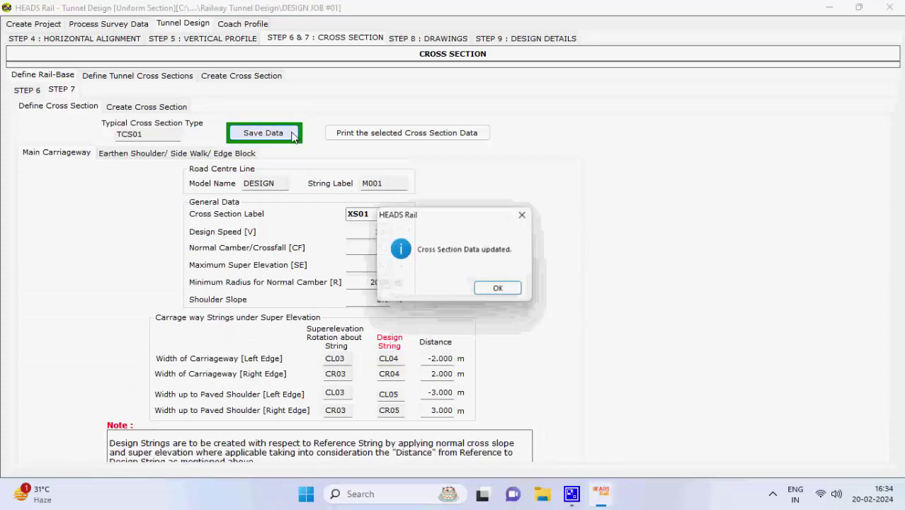
{"action": "left_click", "coordinate": [519, 289]}
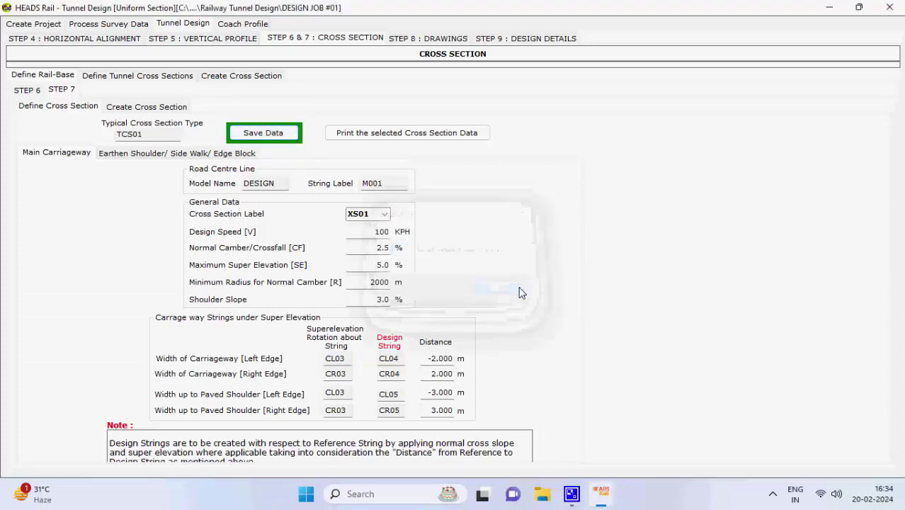
Start processing all cross section data from Cross_Section_Tunnel_road.txt and run the first item, the OFFSET cross section strings
{"action": "left_click", "coordinate": [136, 110]}
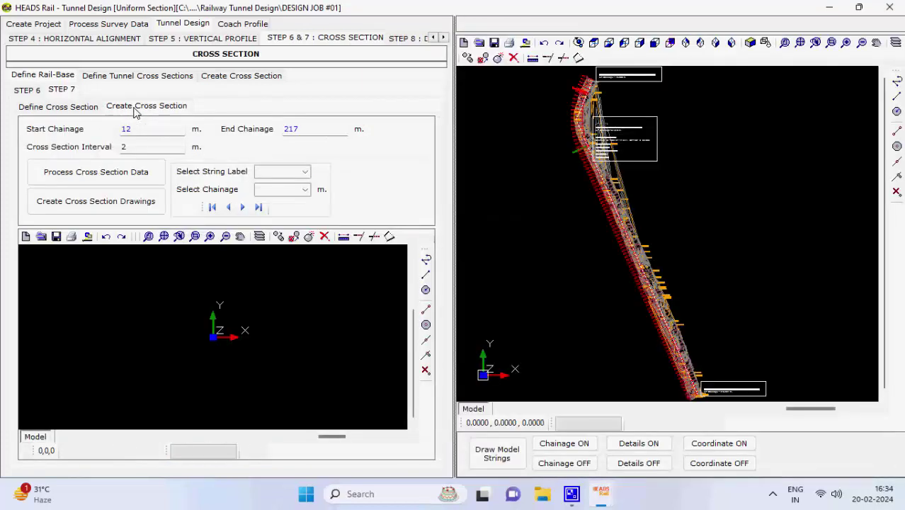
{"action": "left_click", "coordinate": [156, 175]}
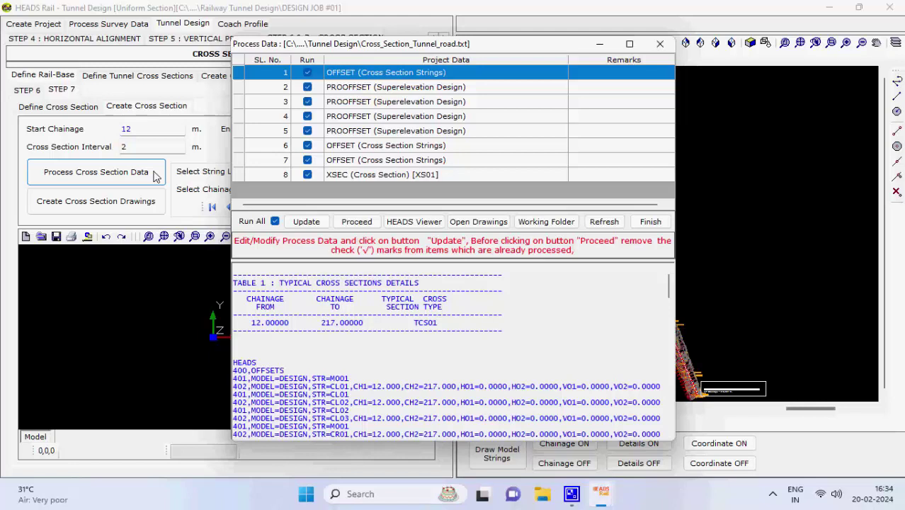
{"action": "left_click", "coordinate": [357, 222]}
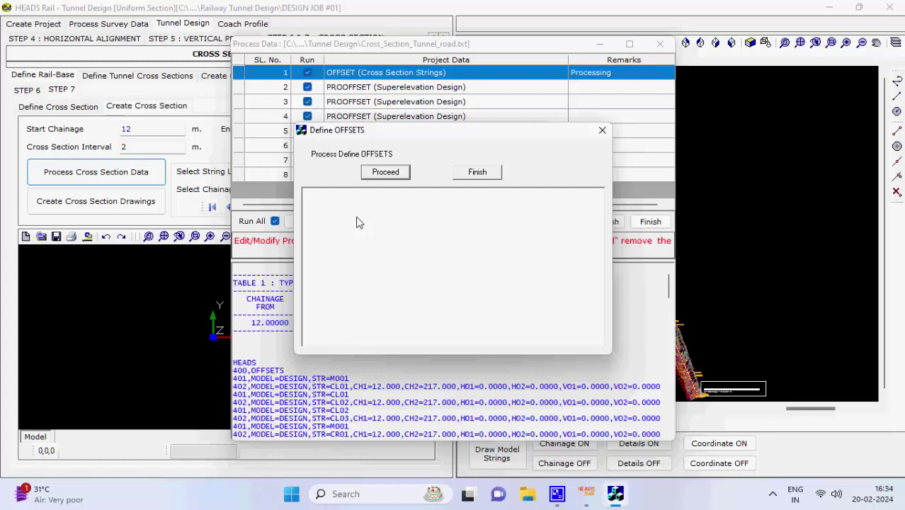
{"action": "left_click", "coordinate": [376, 174]}
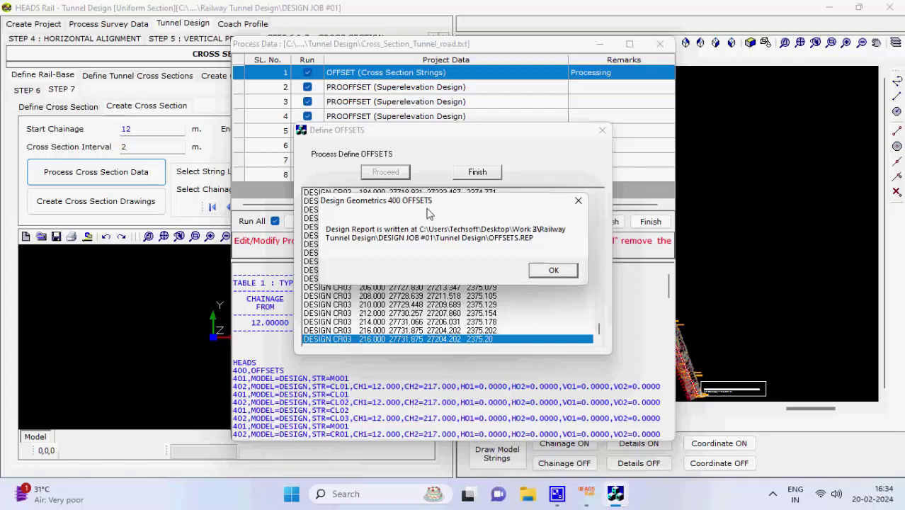
{"action": "left_click", "coordinate": [548, 272]}
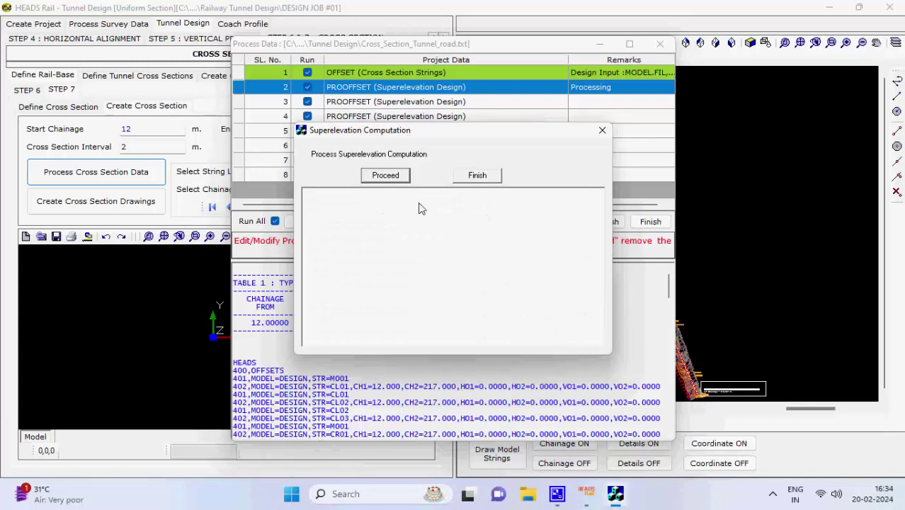
Run and finish the superelevation computations for process items 2 and 3, covering design strings CL04 and CR04
{"action": "left_click", "coordinate": [397, 176]}
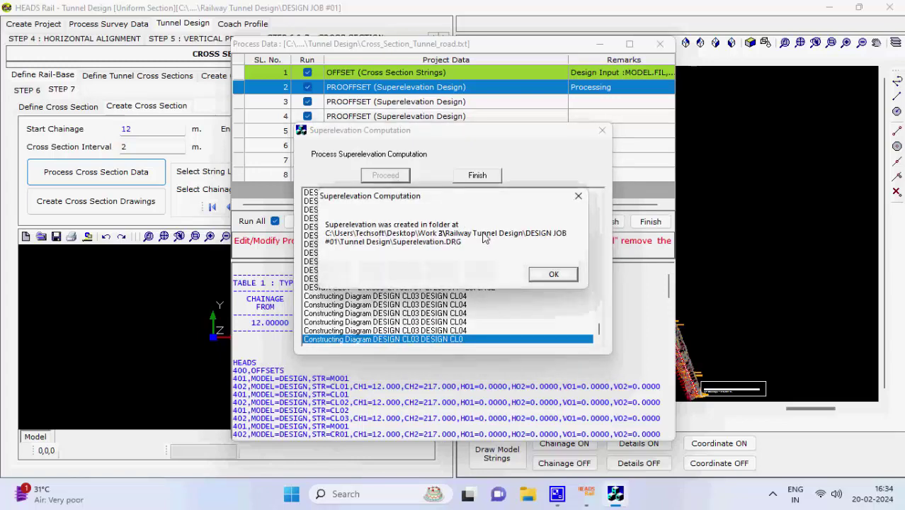
{"action": "left_click", "coordinate": [547, 275]}
{"action": "left_click", "coordinate": [482, 176]}
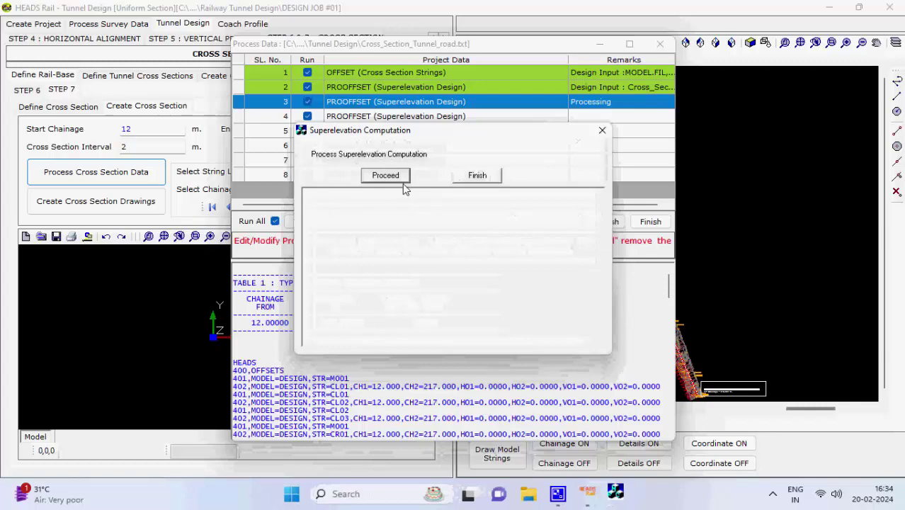
{"action": "left_click", "coordinate": [389, 178]}
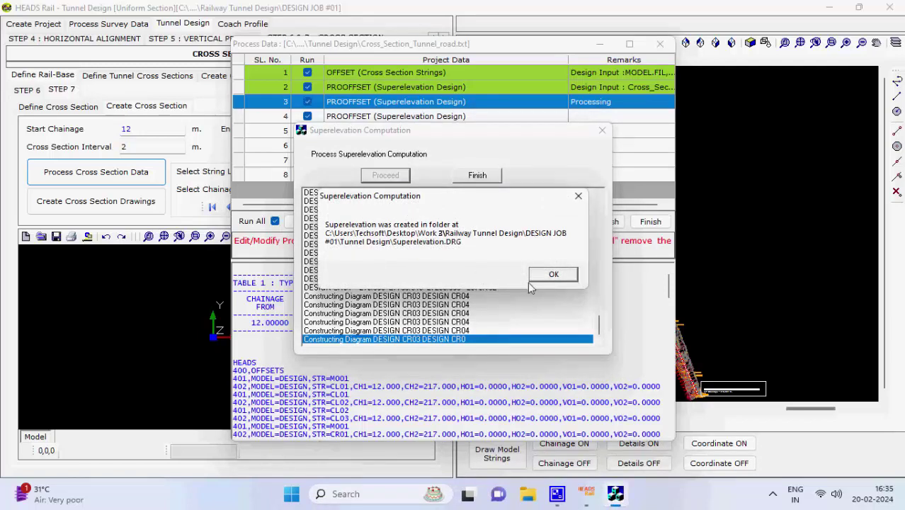
{"action": "left_click", "coordinate": [552, 275]}
{"action": "left_click", "coordinate": [483, 179]}
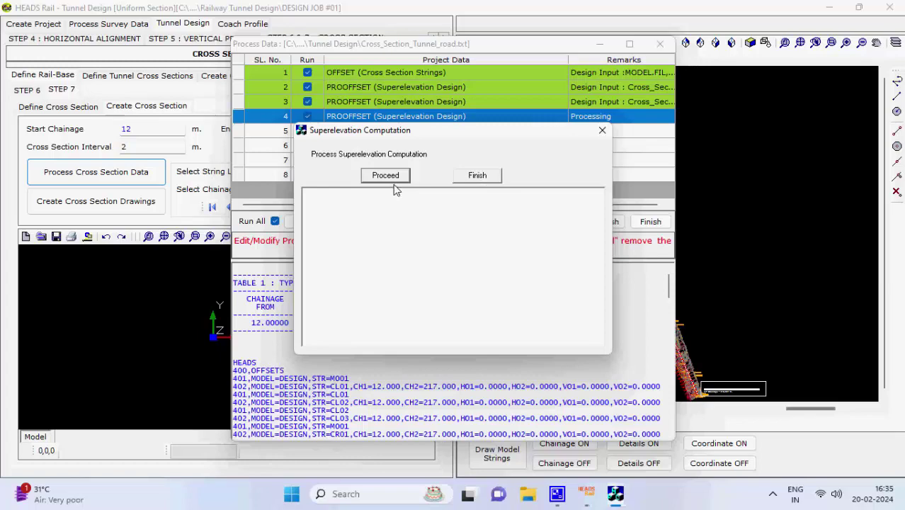
Run and finish the superelevation computations for process items 4 and 5, covering design strings CL05 and CR05
{"action": "left_click", "coordinate": [392, 178]}
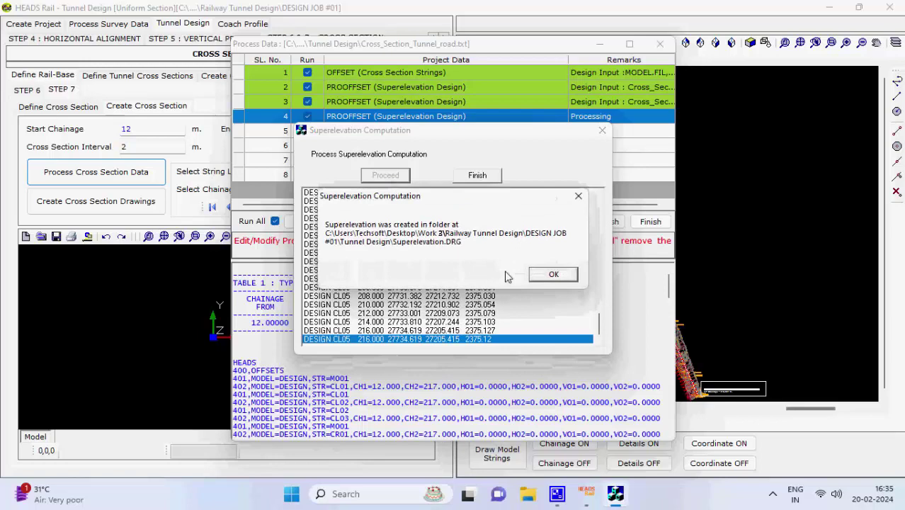
{"action": "left_click", "coordinate": [550, 274]}
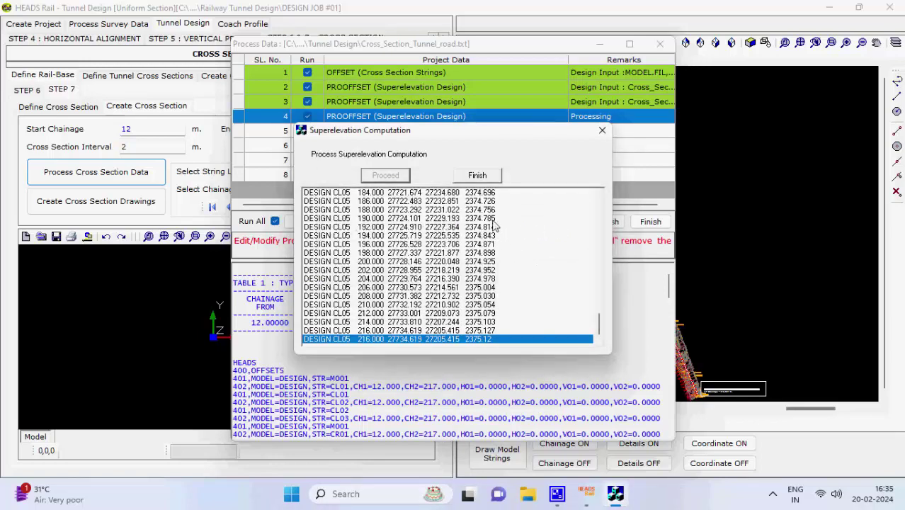
{"action": "left_click", "coordinate": [479, 176]}
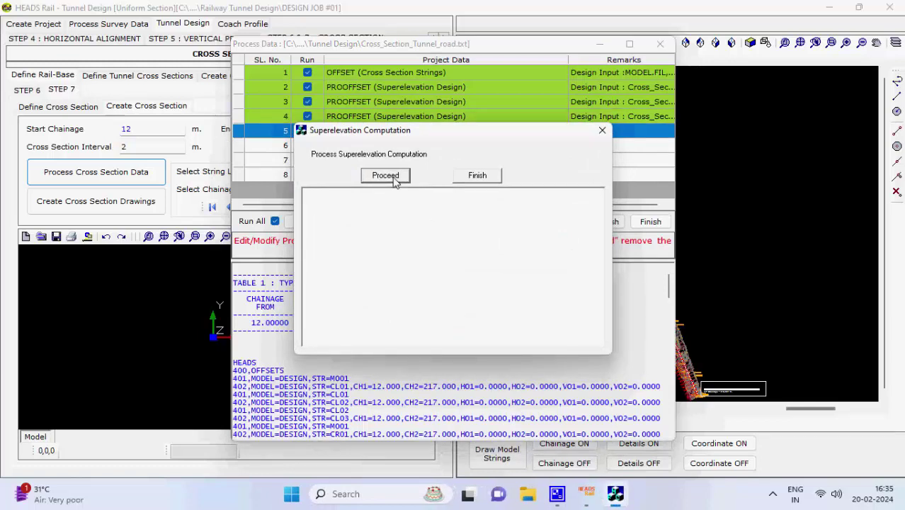
{"action": "left_click", "coordinate": [393, 178]}
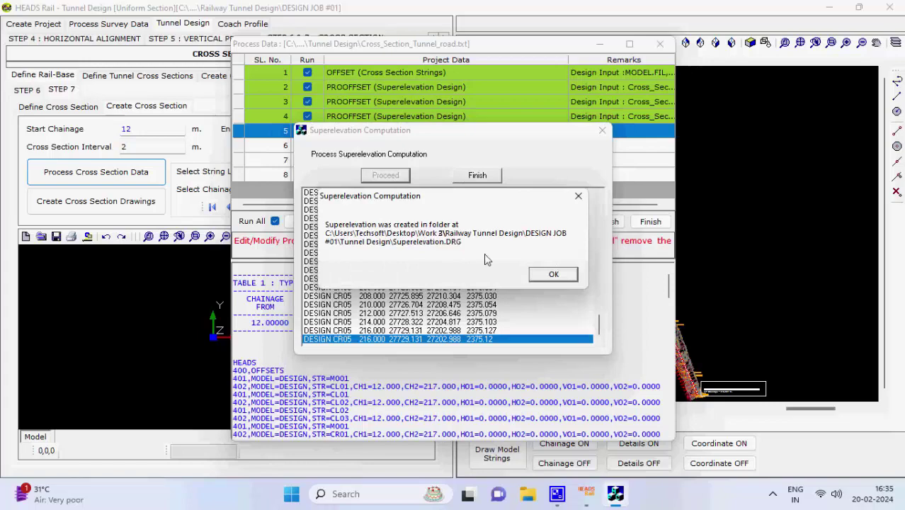
{"action": "left_click", "coordinate": [554, 274]}
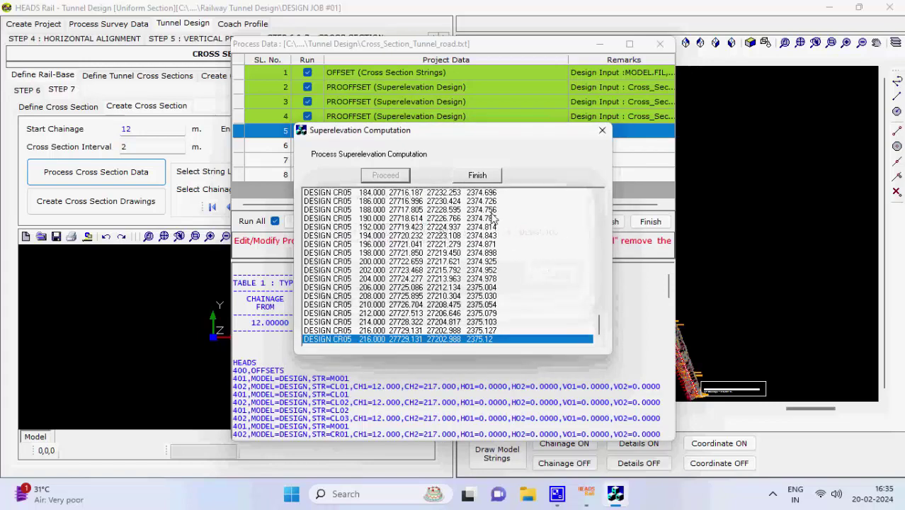
{"action": "left_click", "coordinate": [483, 179]}
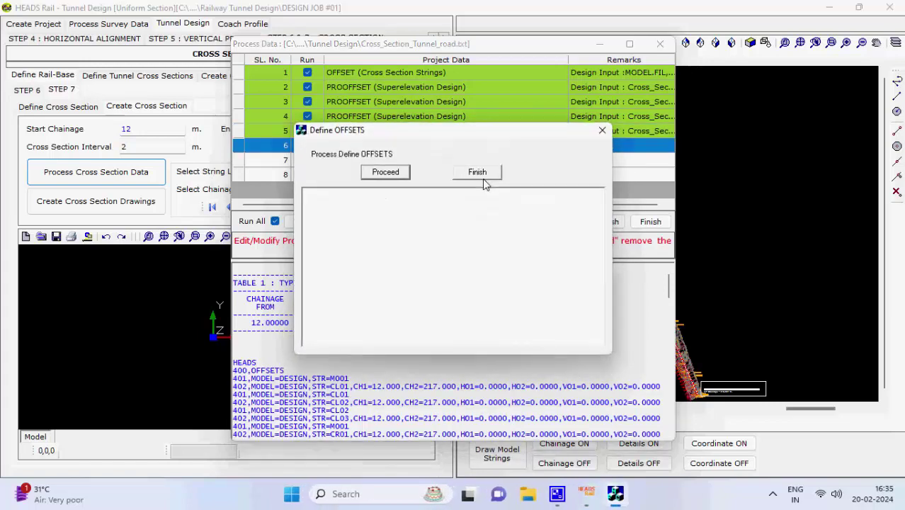
Run the OFFSET cross section strings for process items 6 and 7 and accept their design reports
{"action": "left_click", "coordinate": [405, 176]}
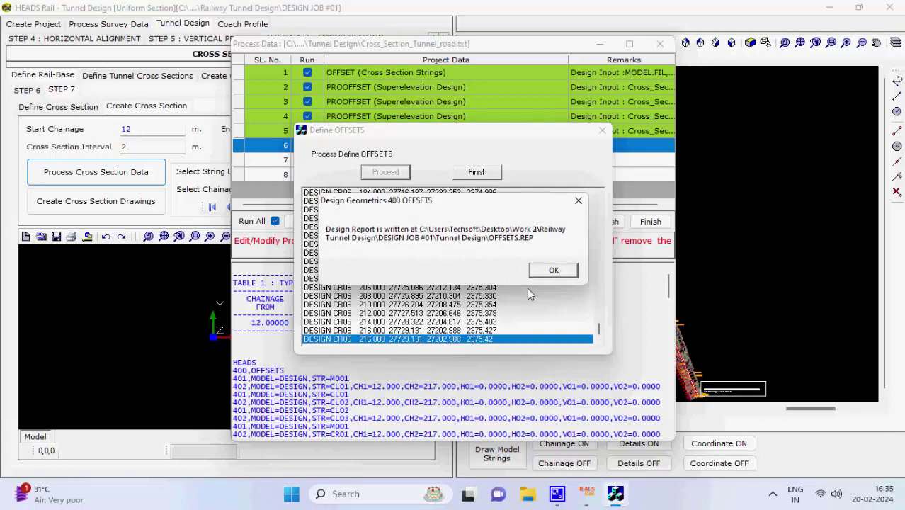
{"action": "left_click", "coordinate": [549, 271]}
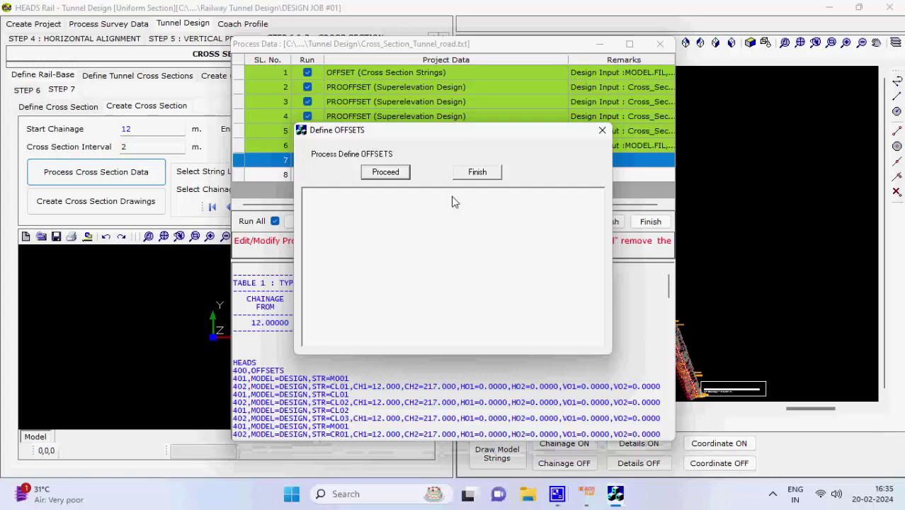
{"action": "left_click", "coordinate": [405, 176]}
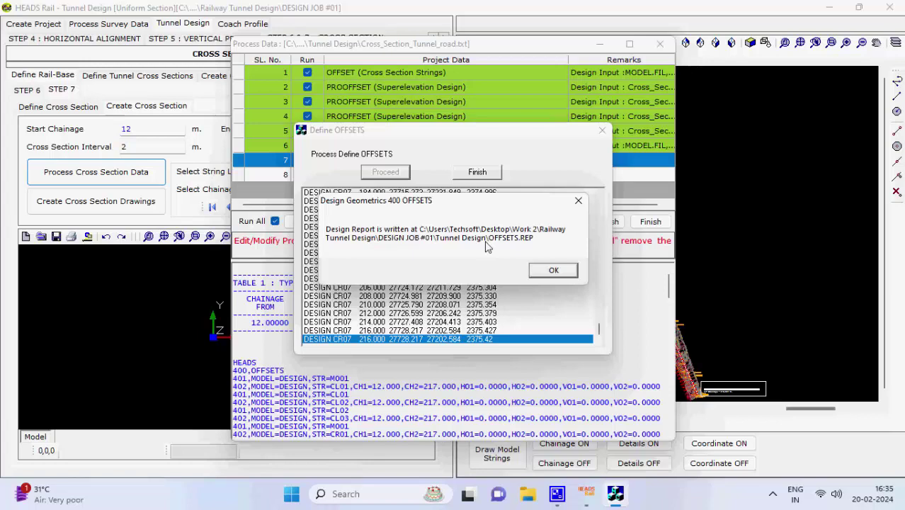
{"action": "left_click", "coordinate": [551, 273]}
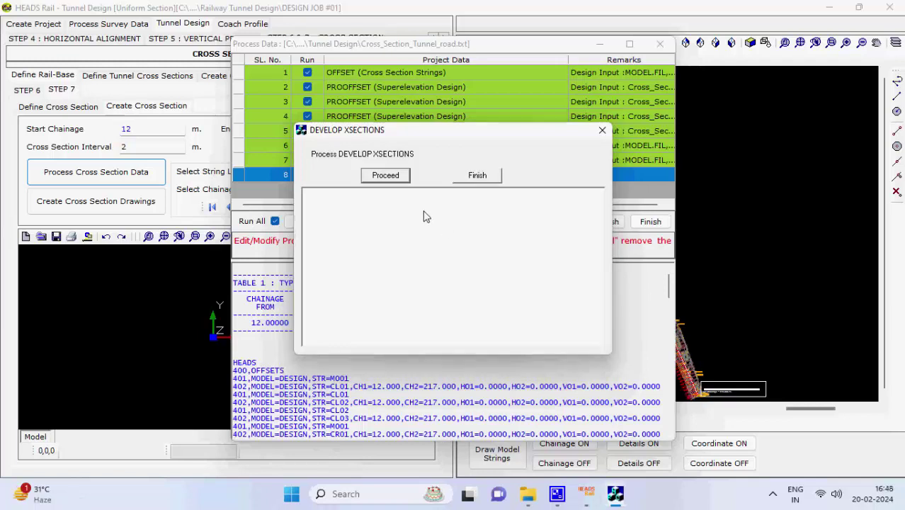
Develop the XS01 cross sections with process item 8, then close the processing and draw all listed DESIGN model strings
{"action": "left_click", "coordinate": [386, 176]}
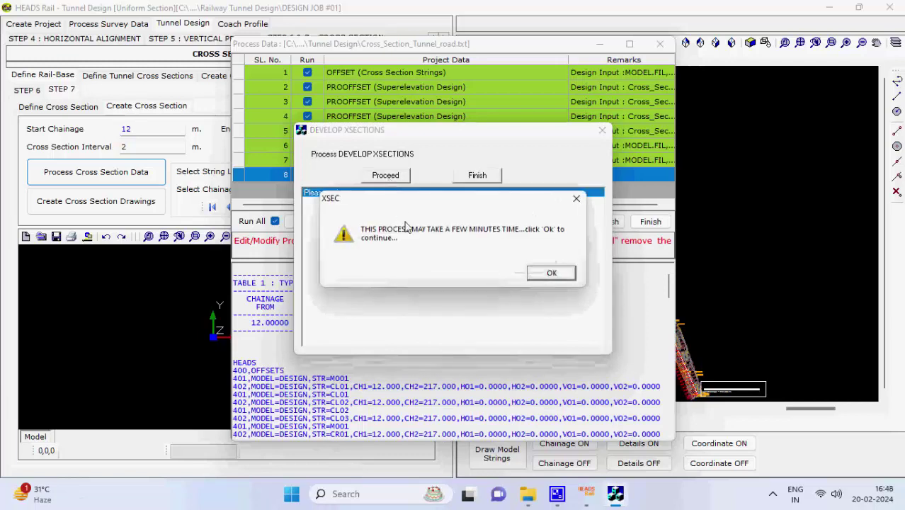
{"action": "left_click", "coordinate": [556, 274]}
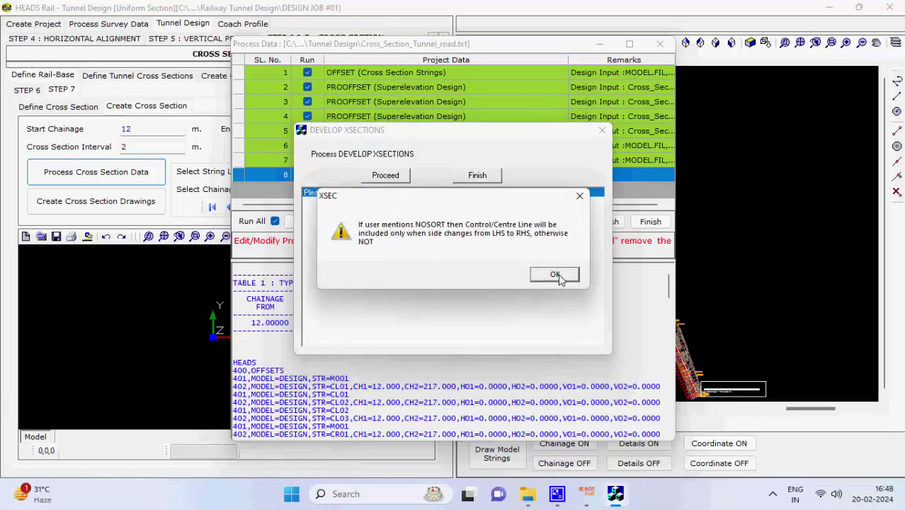
{"action": "left_click", "coordinate": [555, 275]}
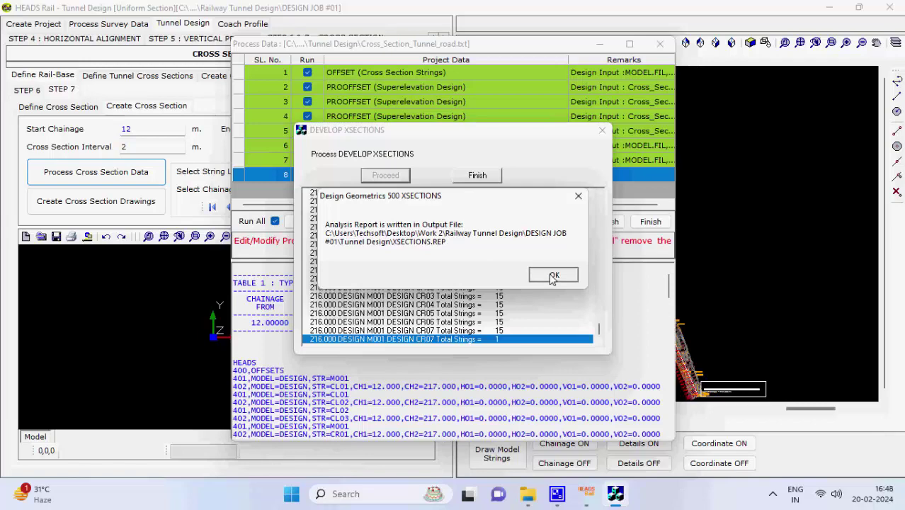
{"action": "left_click", "coordinate": [553, 276]}
{"action": "left_click", "coordinate": [477, 176]}
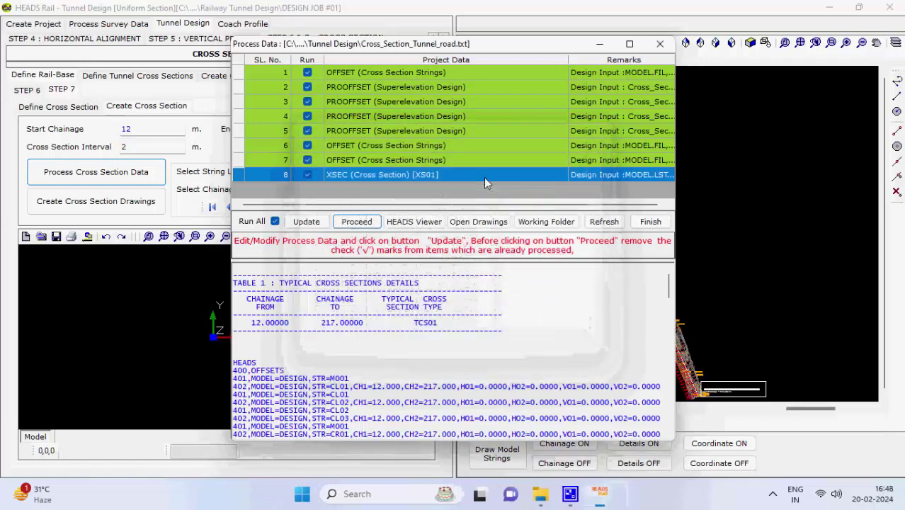
{"action": "left_click", "coordinate": [650, 222]}
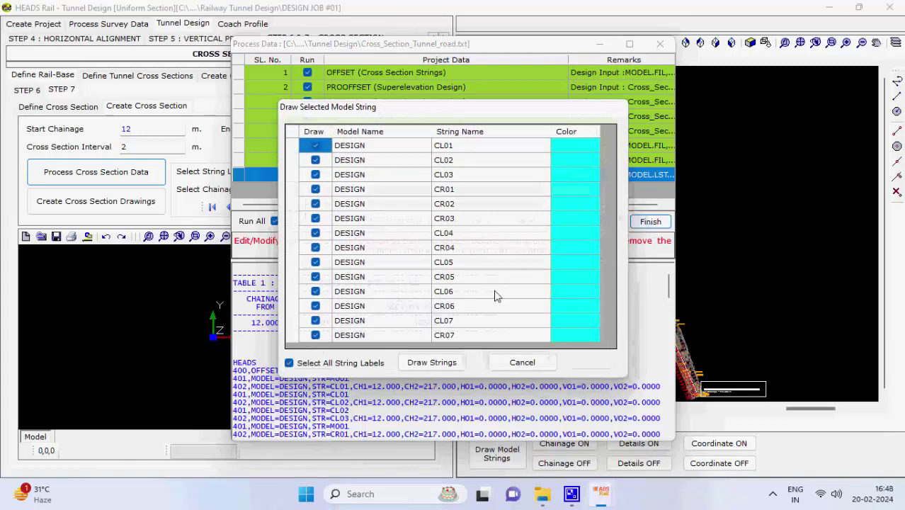
{"action": "left_click", "coordinate": [451, 362]}
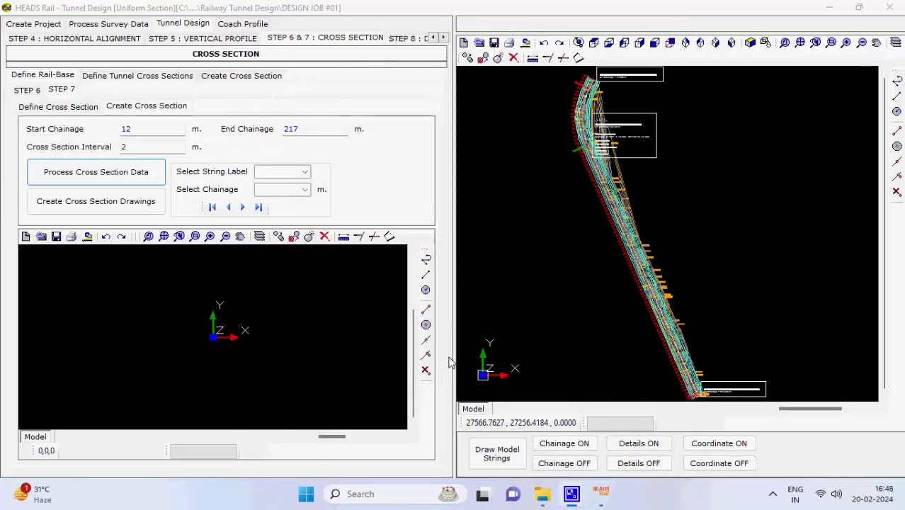
Create the XS01 cross section drawings and browse them at chainages 14 to 22 m and 54 m, returning to the first section
{"action": "left_click", "coordinate": [137, 203]}
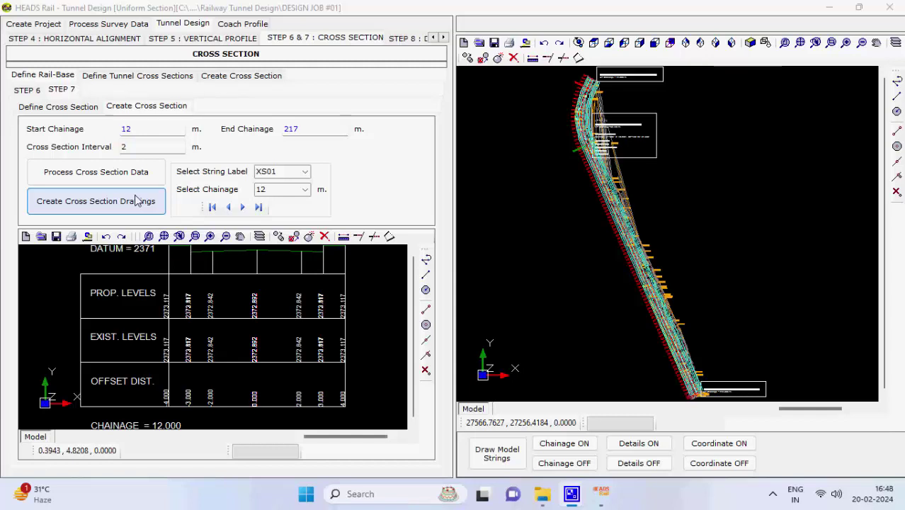
{"action": "left_click", "coordinate": [304, 189]}
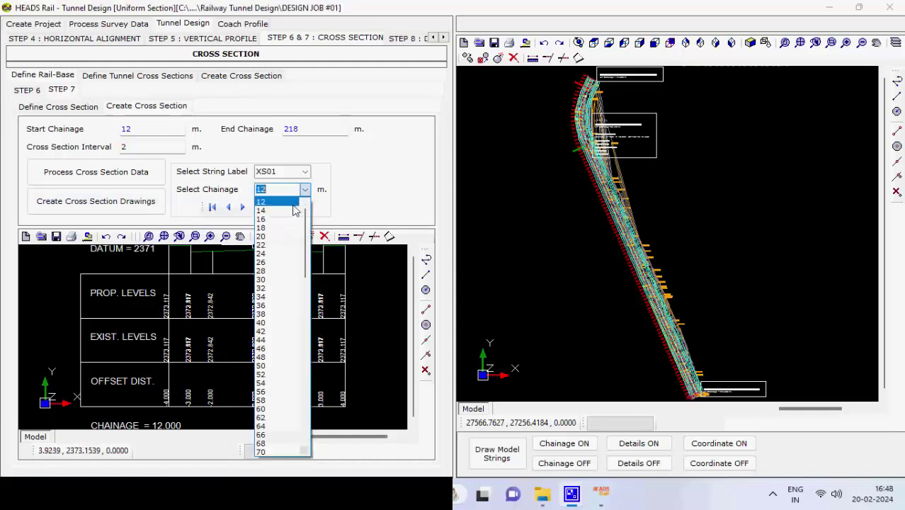
{"action": "left_click", "coordinate": [290, 209]}
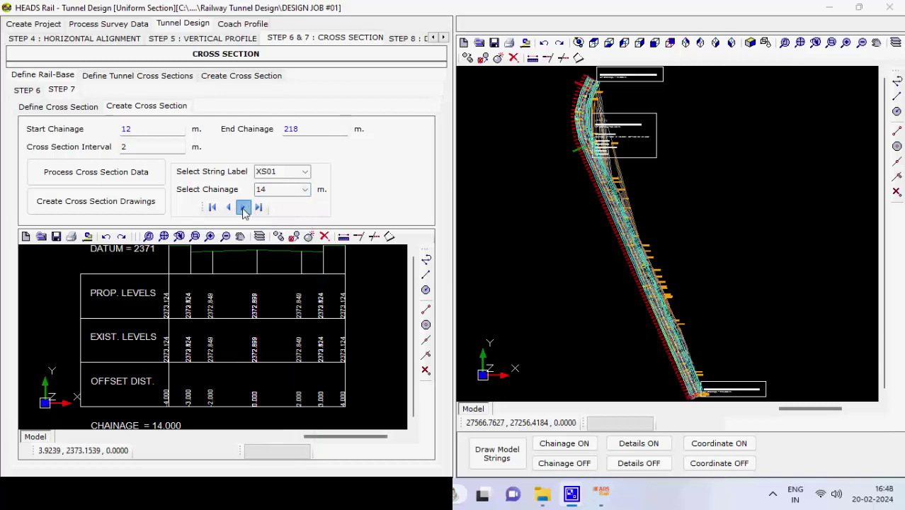
{"action": "left_click", "coordinate": [243, 208]}
{"action": "left_click", "coordinate": [243, 207]}
{"action": "left_click", "coordinate": [243, 210]}
{"action": "left_click", "coordinate": [243, 210]}
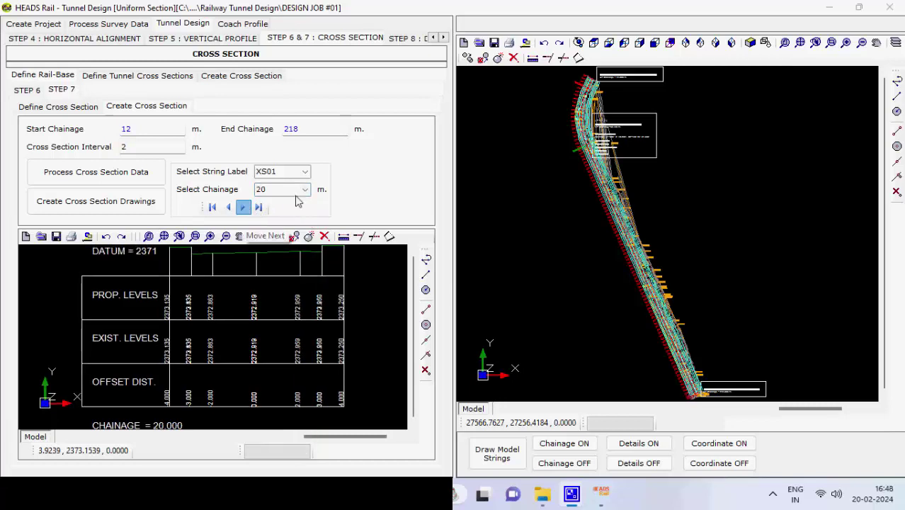
{"action": "left_click", "coordinate": [304, 189]}
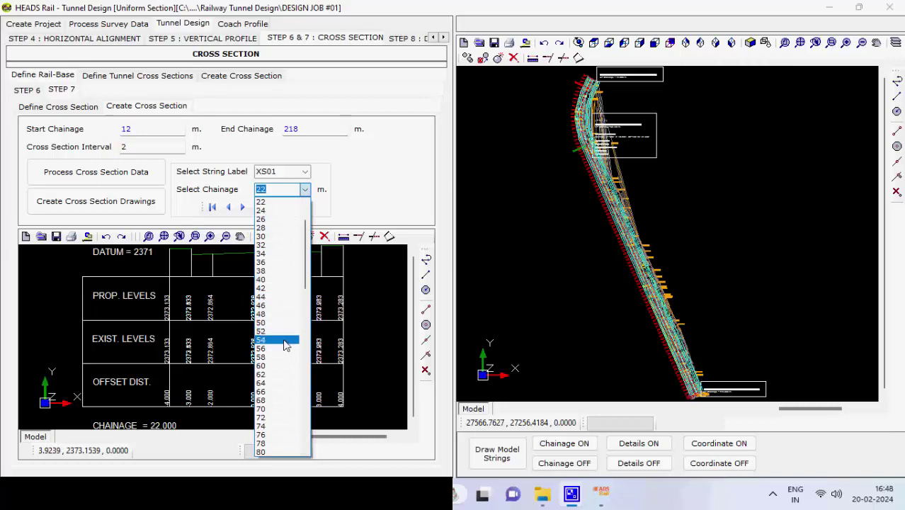
{"action": "left_click", "coordinate": [289, 341]}
{"action": "left_click", "coordinate": [213, 208]}
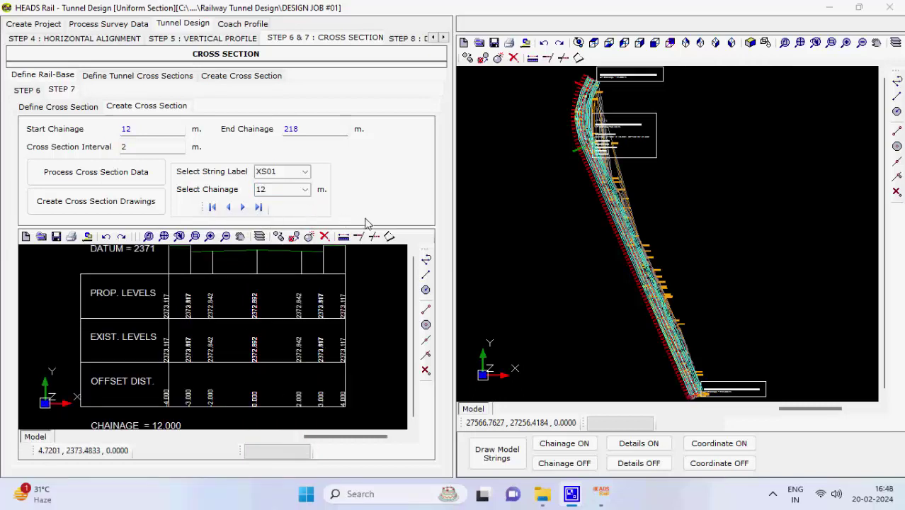
Set the tunnel type for cross section XS02 to Custom and switch to the custom cross section workbook in Excel
{"action": "left_click", "coordinate": [144, 78]}
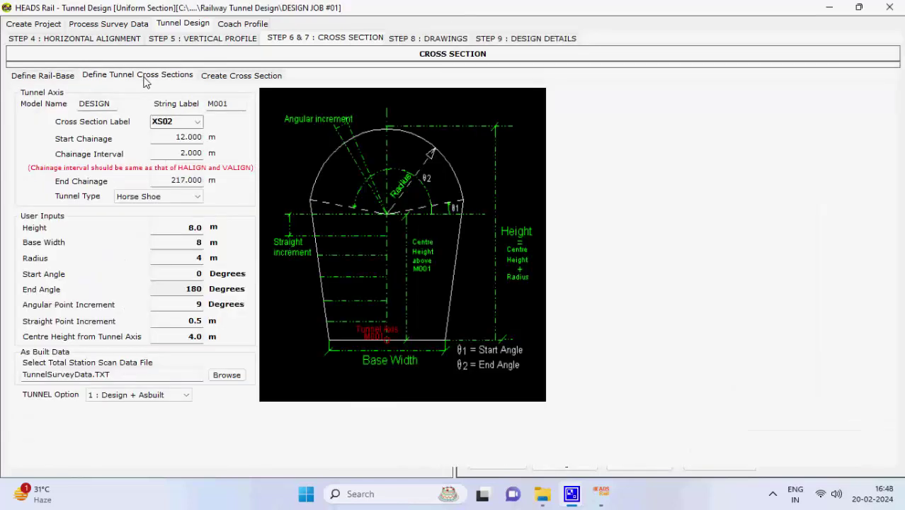
{"action": "left_click", "coordinate": [199, 197]}
{"action": "left_click", "coordinate": [170, 235]}
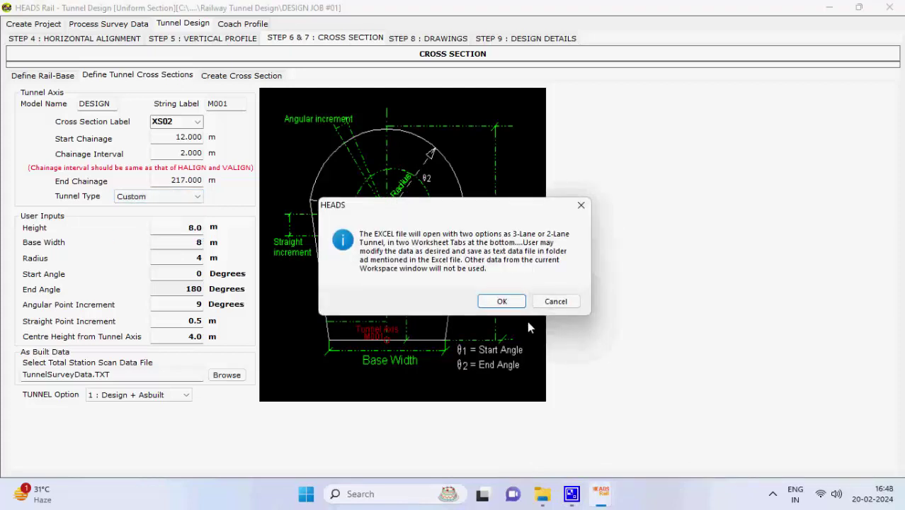
{"action": "left_click", "coordinate": [496, 301]}
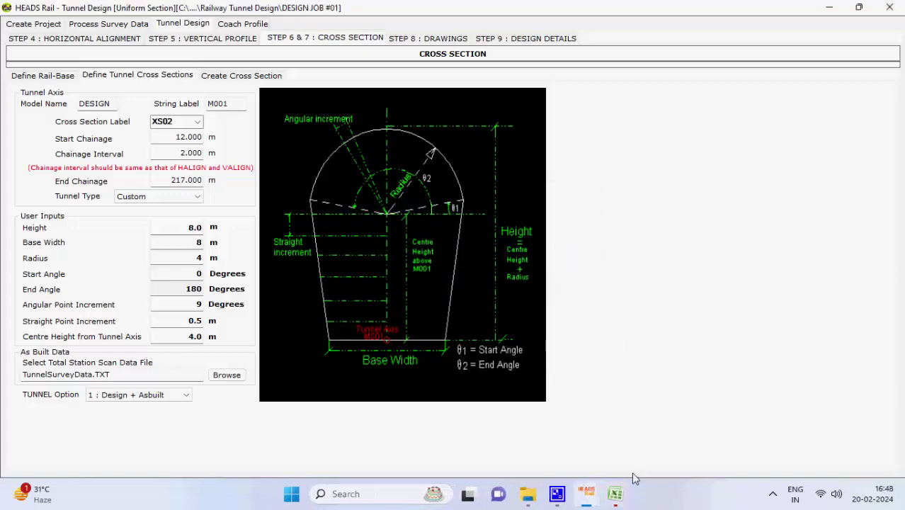
{"action": "left_click", "coordinate": [617, 495]}
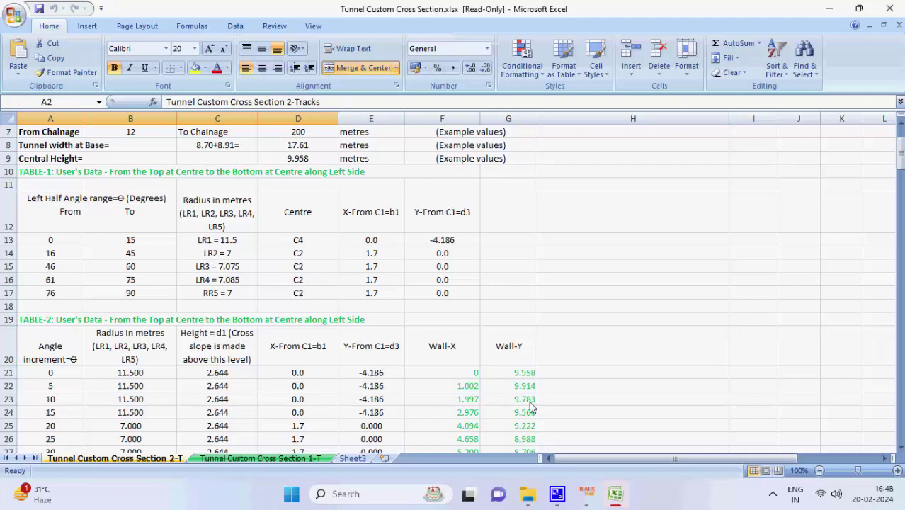
Save the active 2-Tracks sheet as tab-delimited text named Tunnel Custom Cross Section.txt, then close Excel without saving further changes
{"action": "left_click", "coordinate": [14, 16]}
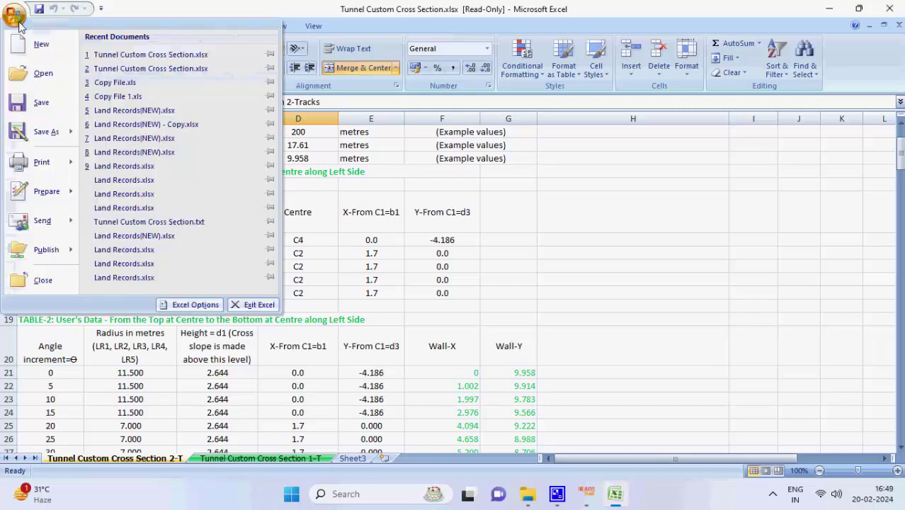
{"action": "mouse_move", "coordinate": [46, 131]}
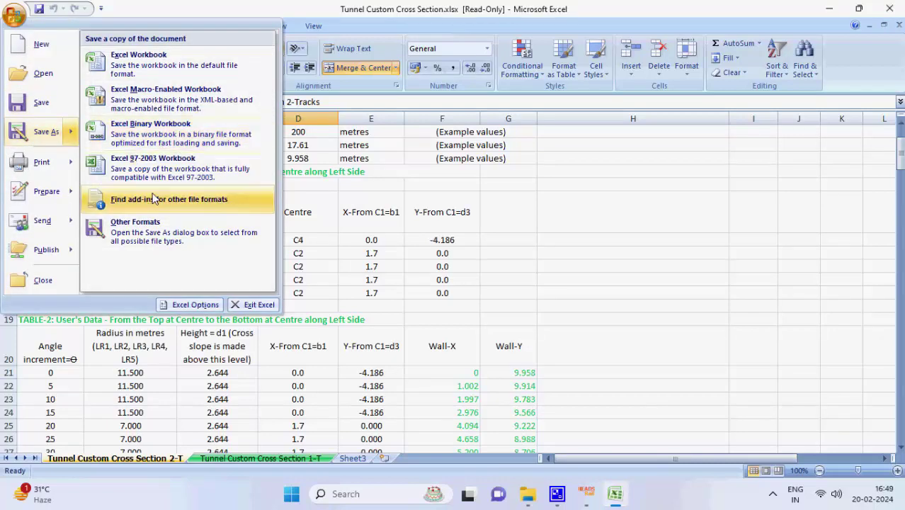
{"action": "left_click", "coordinate": [154, 234]}
{"action": "left_click", "coordinate": [182, 242]}
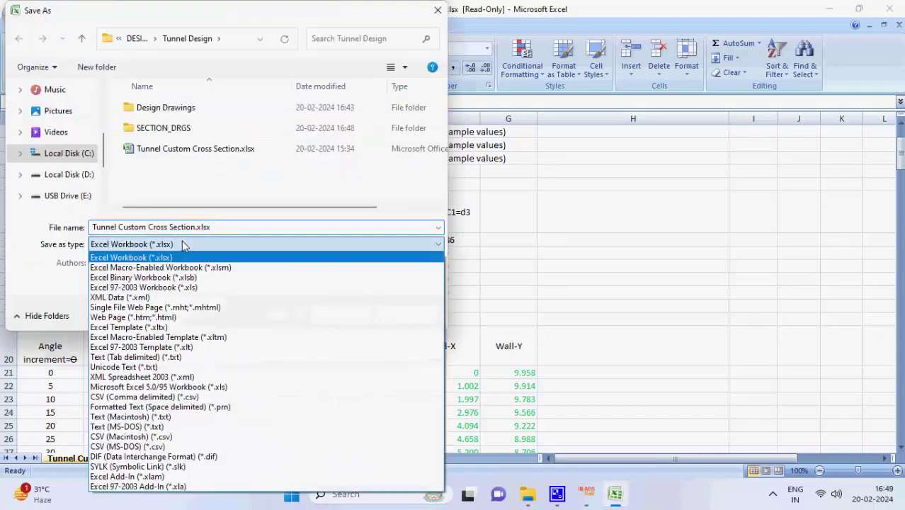
{"action": "left_click", "coordinate": [143, 357]}
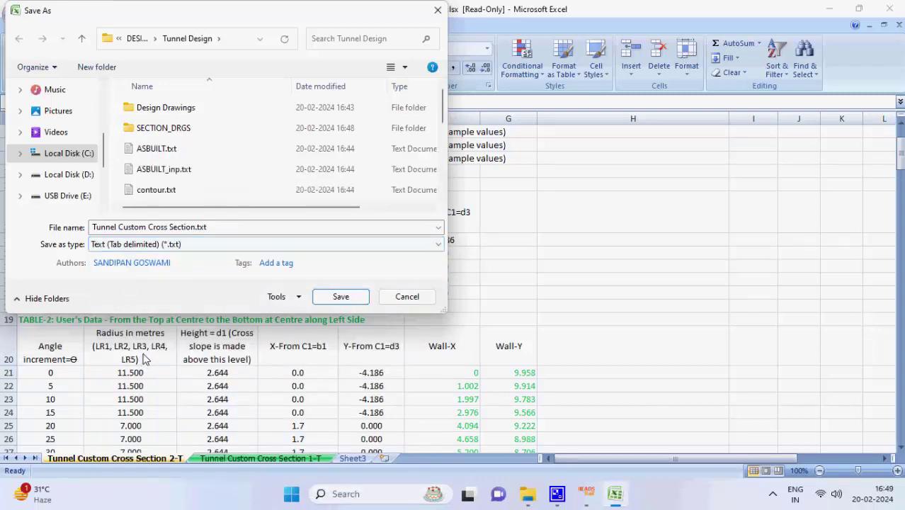
{"action": "left_click", "coordinate": [341, 298]}
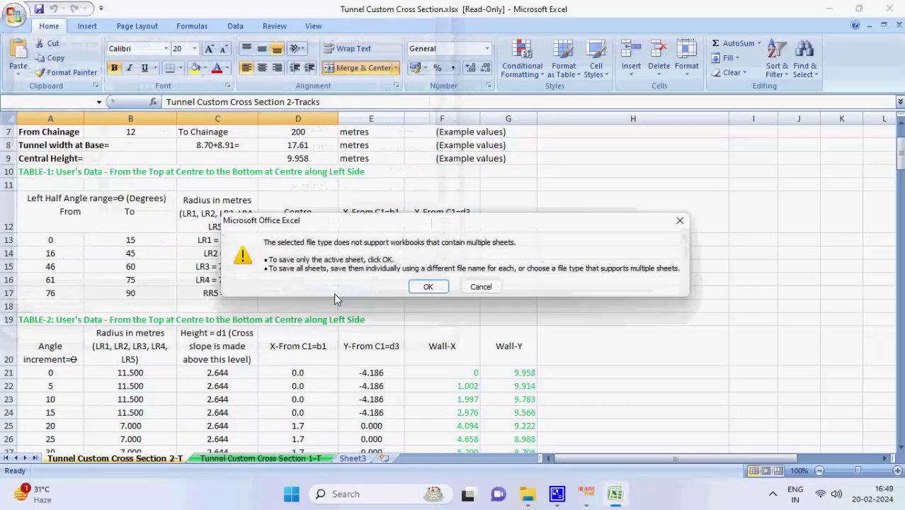
{"action": "left_click", "coordinate": [428, 286]}
{"action": "left_click", "coordinate": [402, 292]}
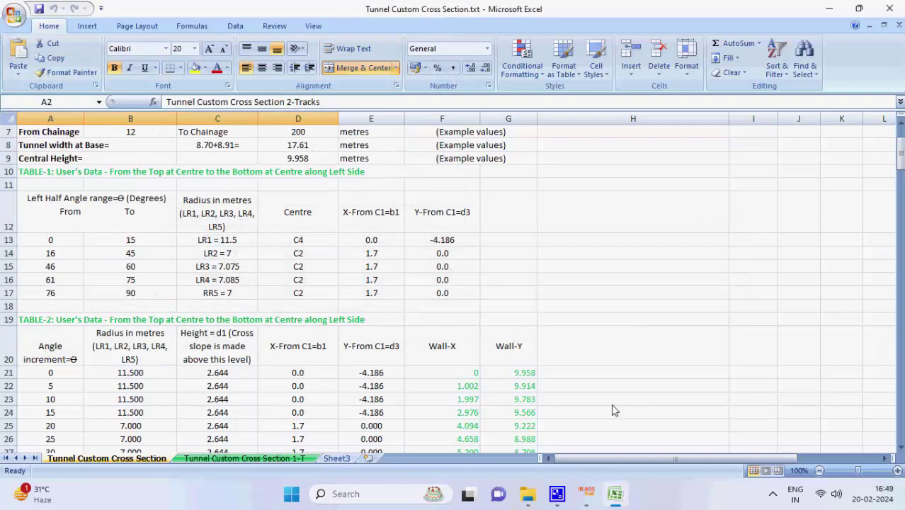
{"action": "left_click", "coordinate": [901, 4]}
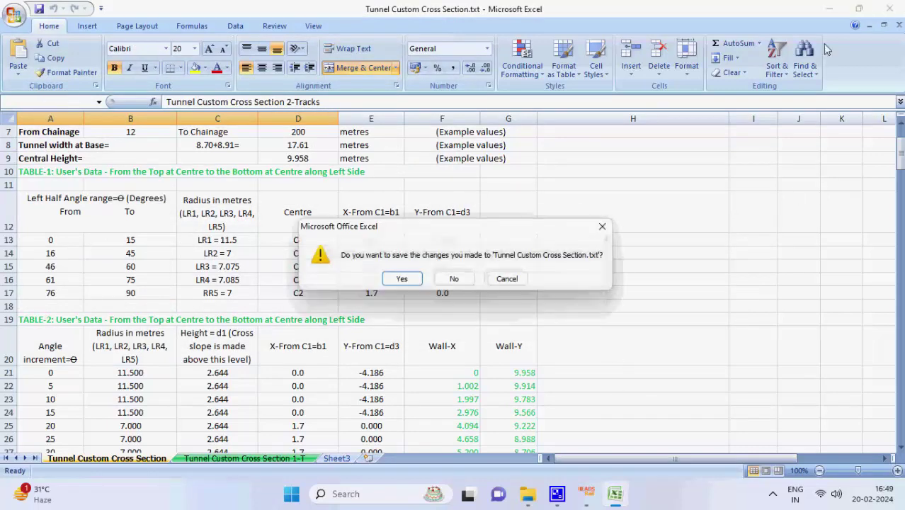
{"action": "left_click", "coordinate": [453, 279]}
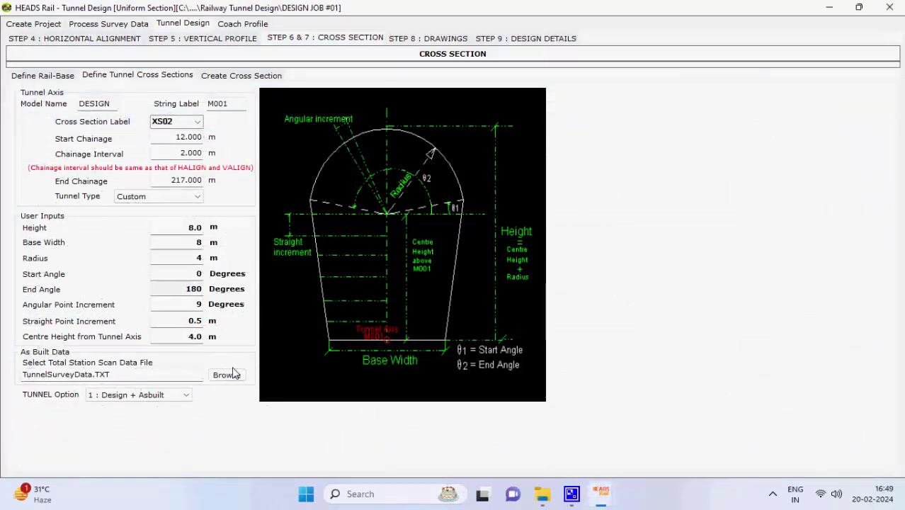
Process the tunnel cross section data, running the OFFSET process for the XS02 cross section strings
{"action": "left_click", "coordinate": [240, 76]}
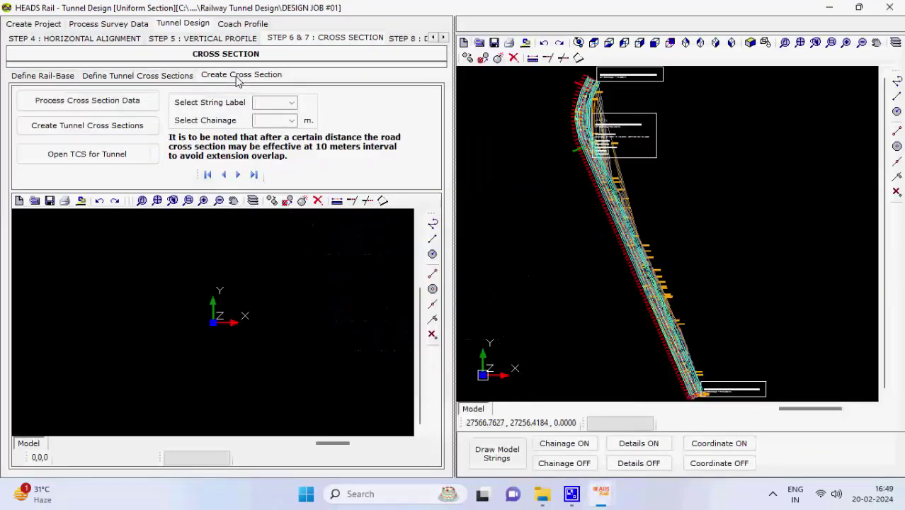
{"action": "left_click", "coordinate": [158, 107]}
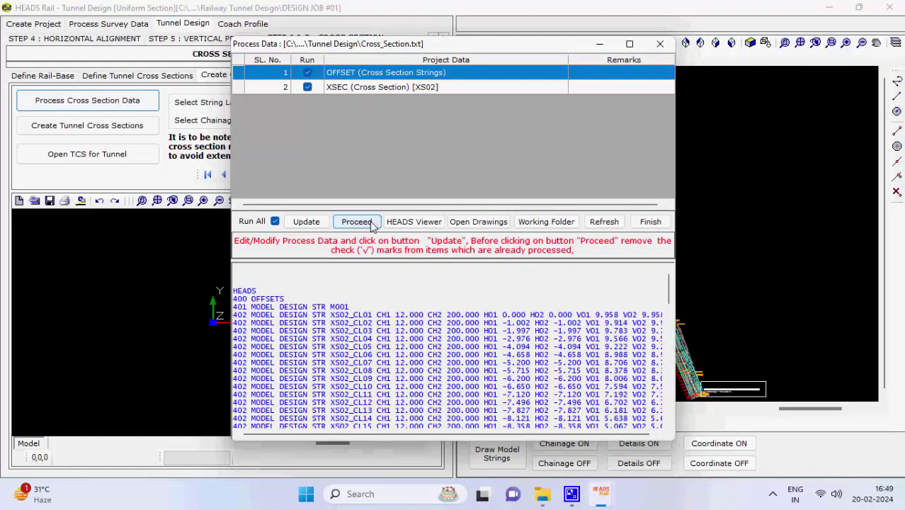
{"action": "left_click", "coordinate": [356, 222]}
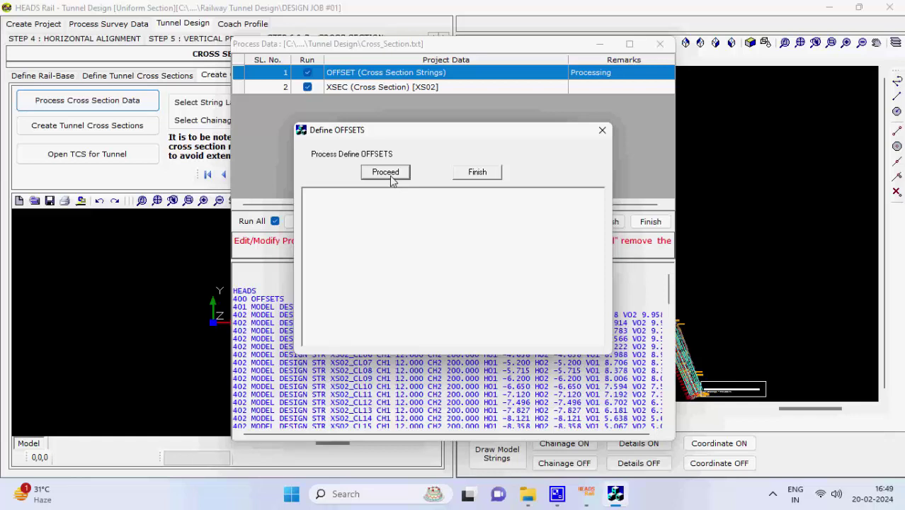
{"action": "left_click", "coordinate": [386, 172]}
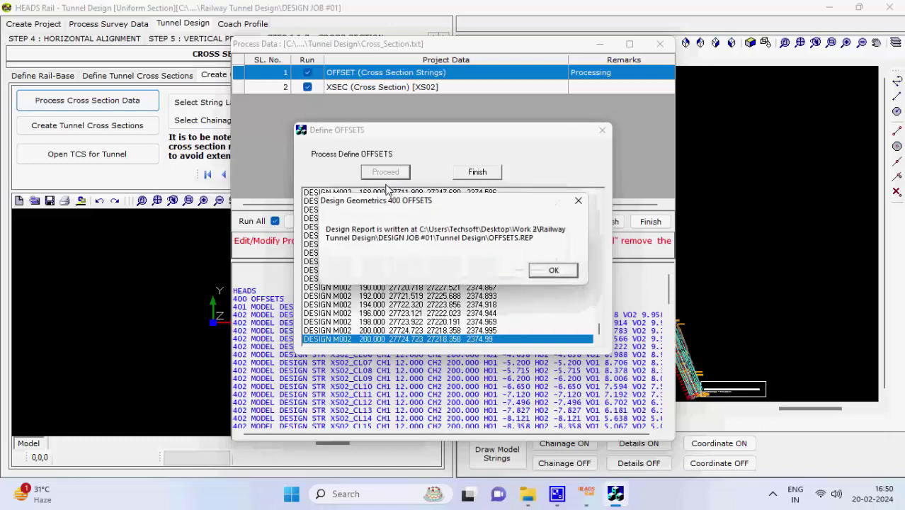
{"action": "left_click", "coordinate": [552, 273]}
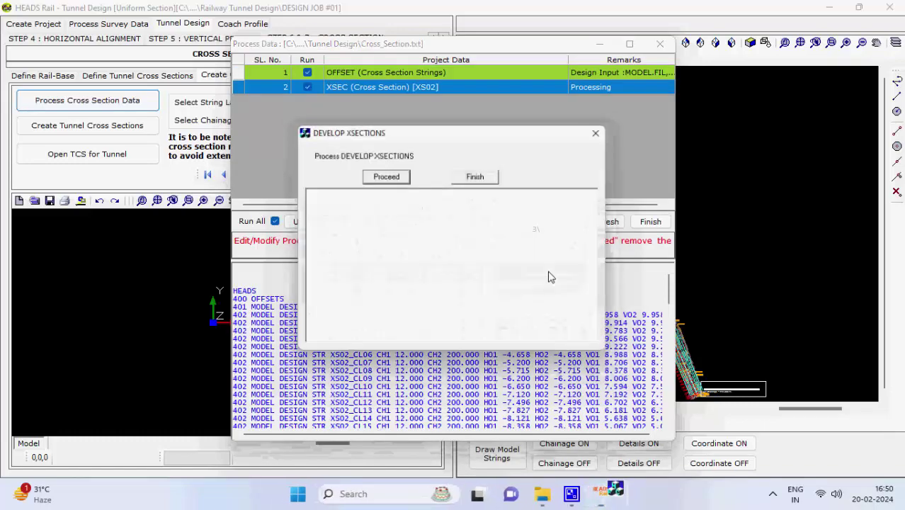
Develop the XS02 cross sections, then finish the processing and draw all listed DESIGN model strings
{"action": "left_click", "coordinate": [385, 177]}
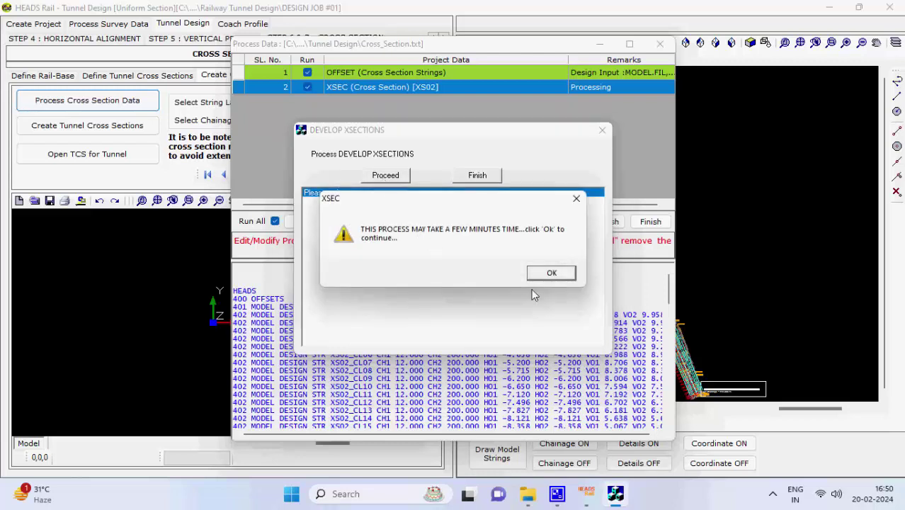
{"action": "left_click", "coordinate": [546, 274]}
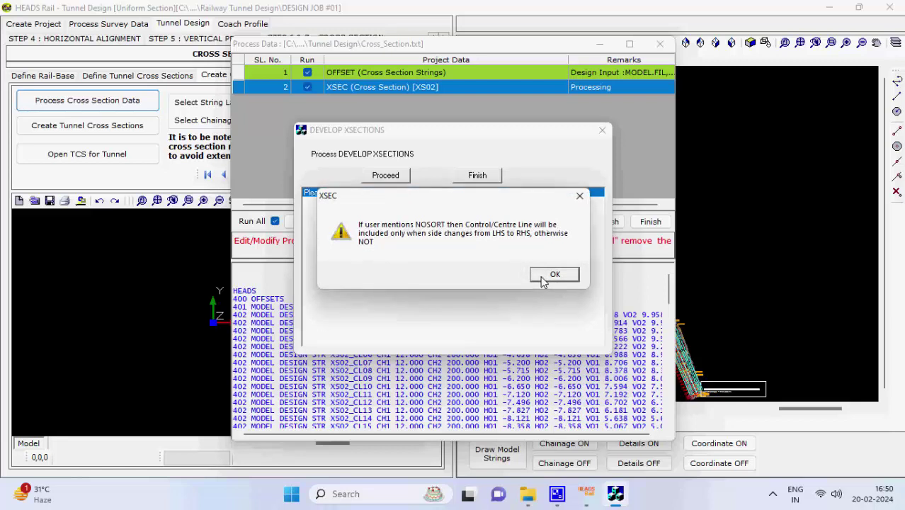
{"action": "left_click", "coordinate": [546, 275]}
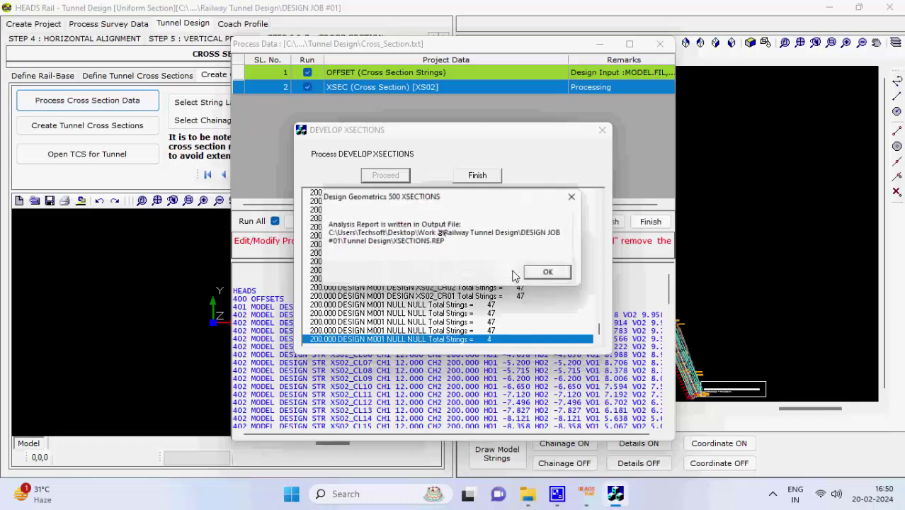
{"action": "left_click", "coordinate": [547, 273]}
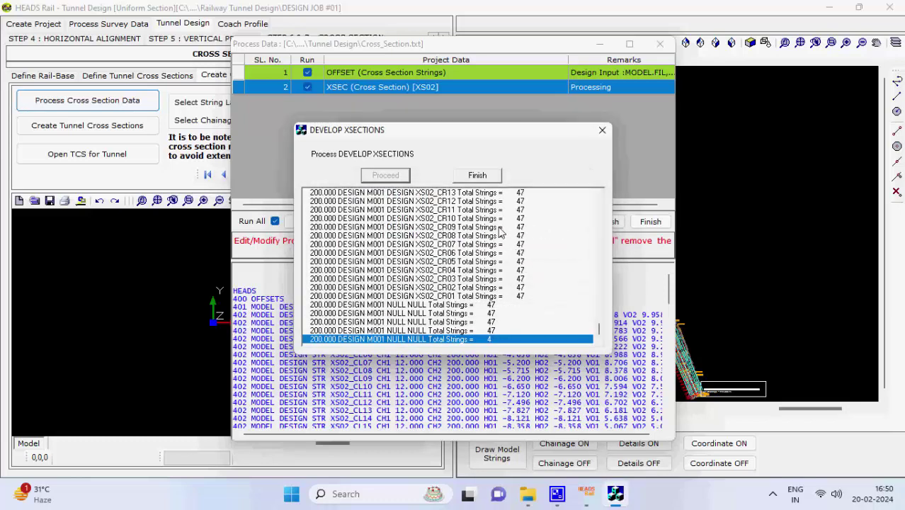
{"action": "left_click", "coordinate": [478, 176]}
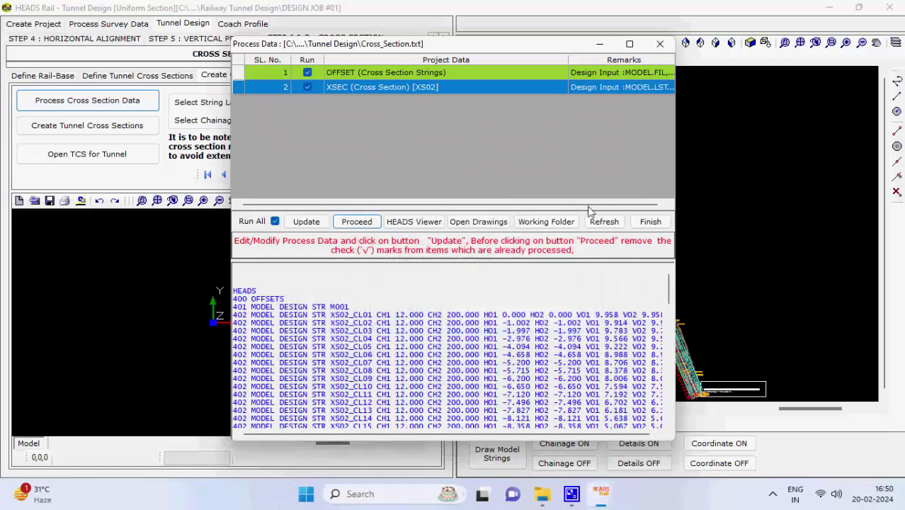
{"action": "left_click", "coordinate": [653, 227]}
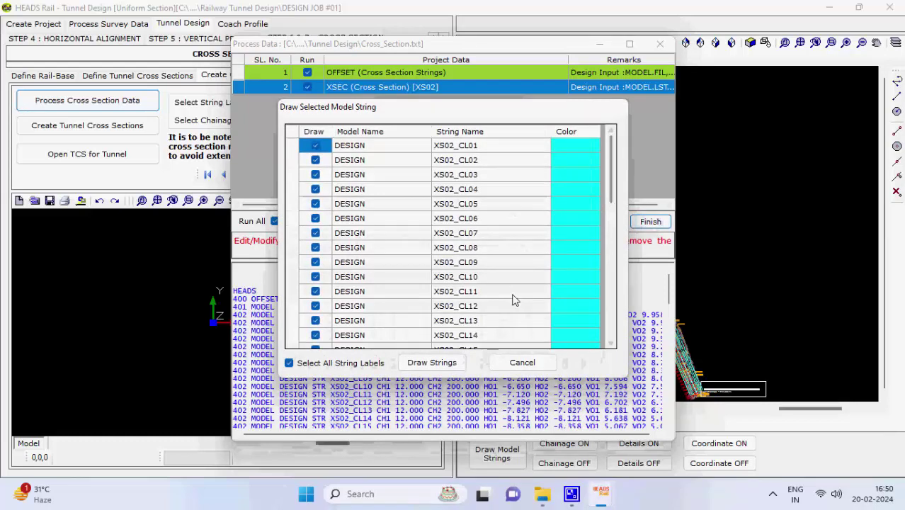
{"action": "left_click", "coordinate": [430, 363]}
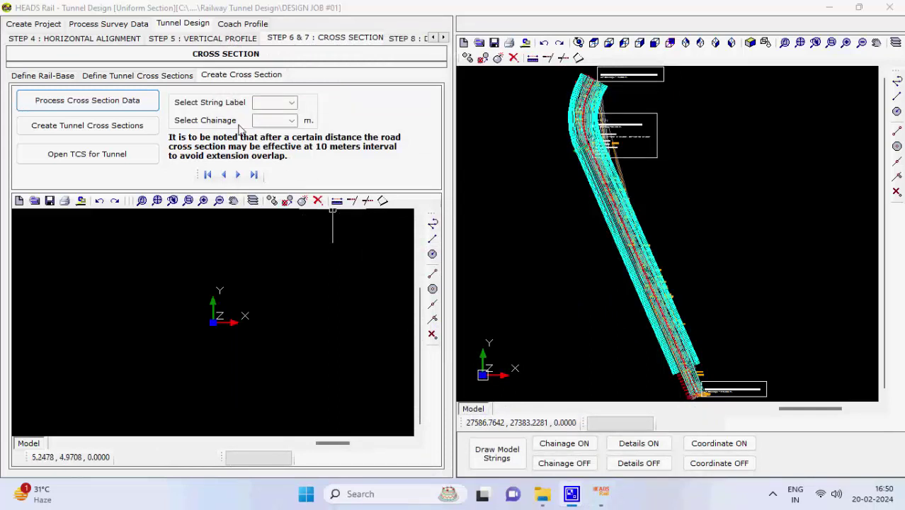
Create the tunnel cross sections with rail-base for label XS03, using 0.02 m tolerance and 0.35 m offset from the design section
{"action": "left_click", "coordinate": [144, 131]}
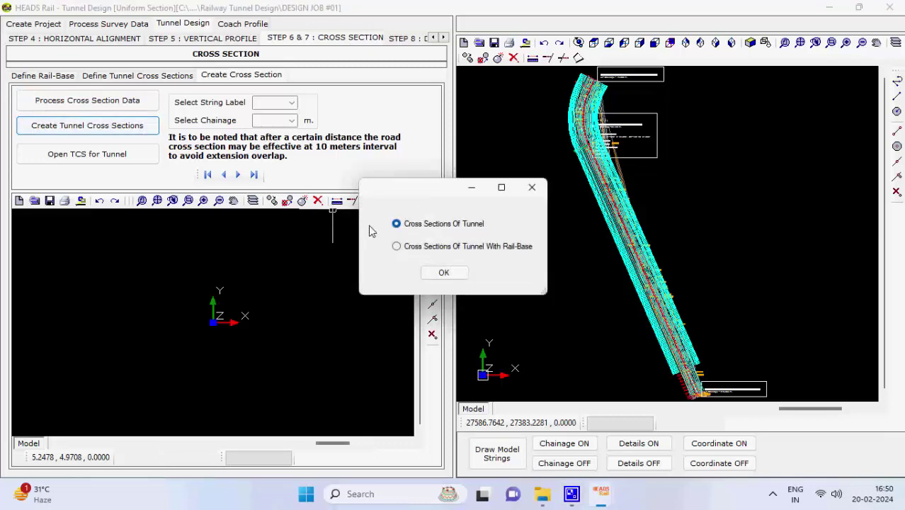
{"action": "left_click", "coordinate": [408, 255]}
{"action": "left_click", "coordinate": [433, 272]}
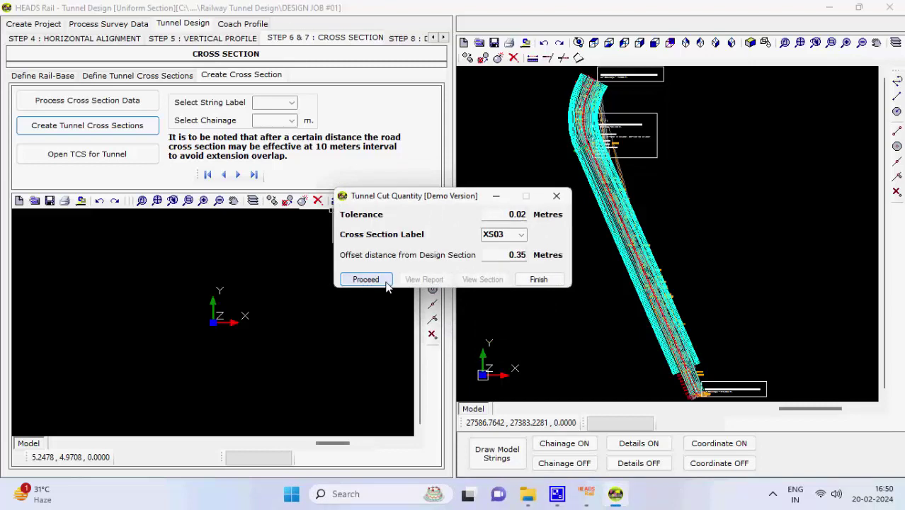
{"action": "left_click", "coordinate": [386, 284]}
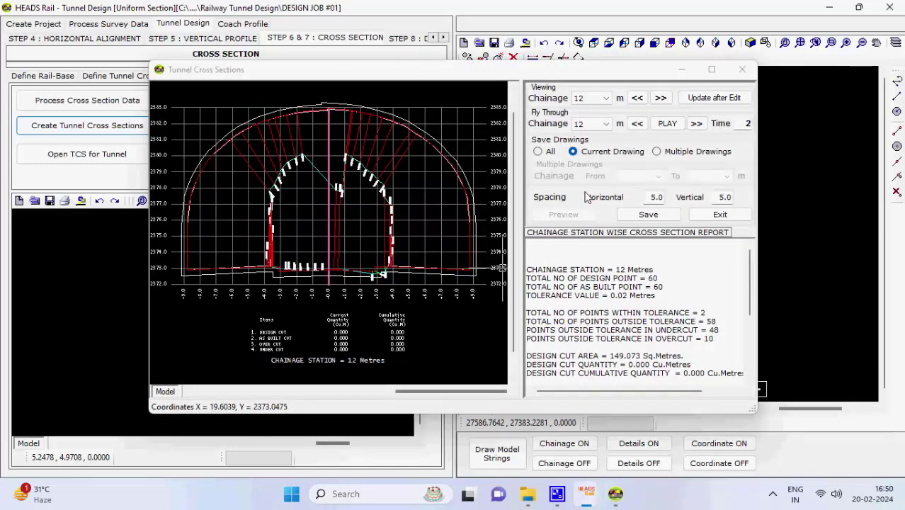
View the generated tunnel cross sections at chainages 22 m and 32 m, then step forward to 42 m
{"action": "left_click", "coordinate": [590, 98]}
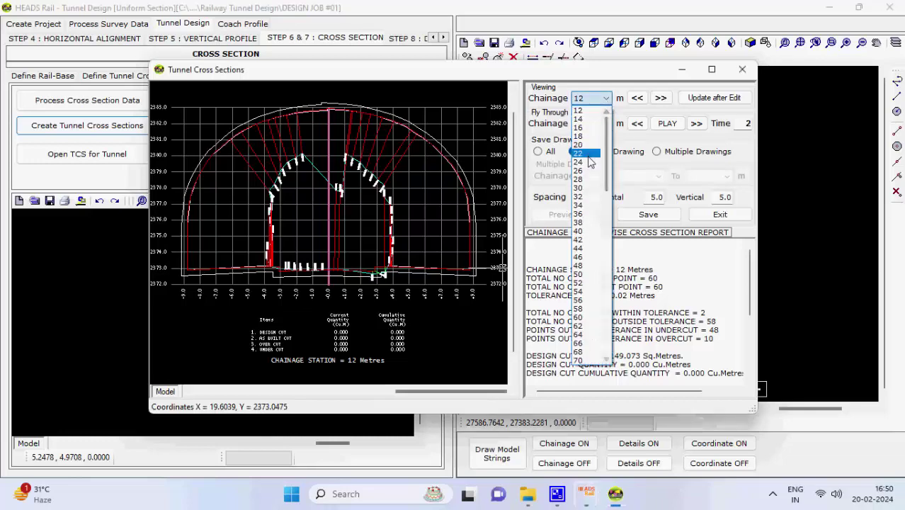
{"action": "left_click", "coordinate": [588, 153]}
{"action": "left_click", "coordinate": [608, 102]}
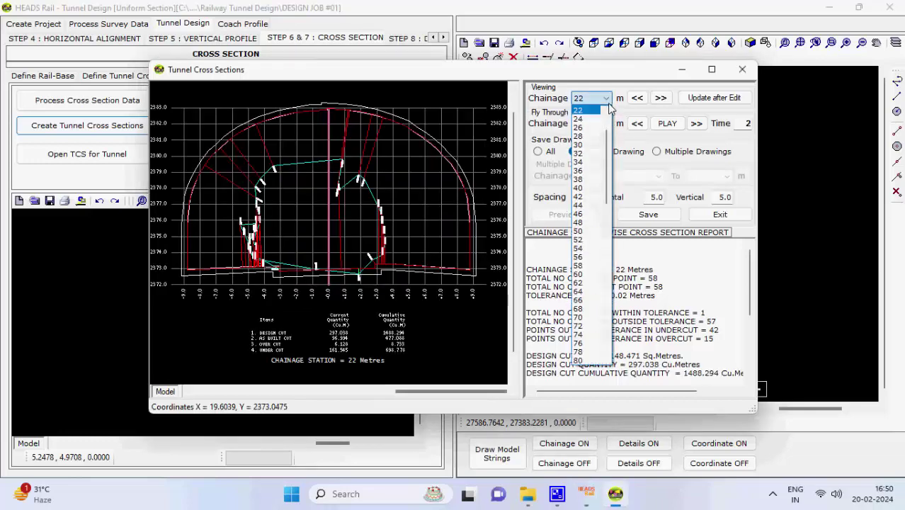
{"action": "left_click", "coordinate": [586, 154]}
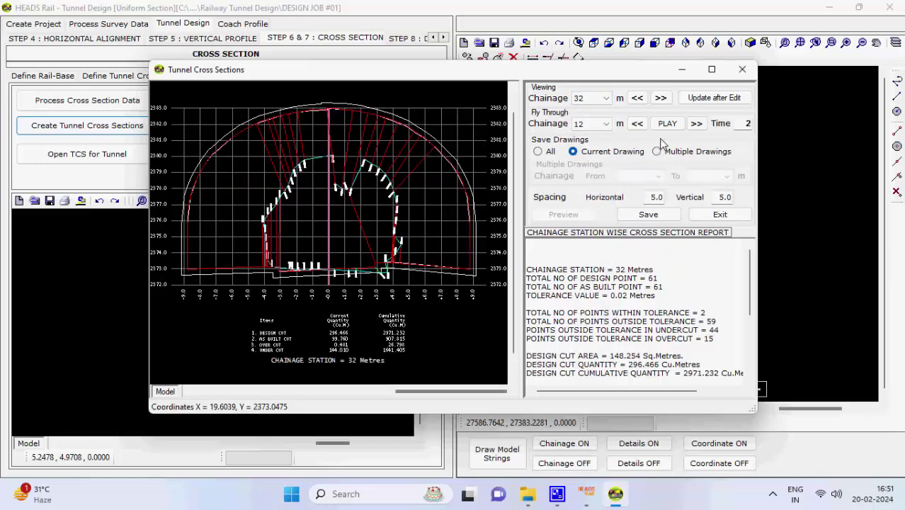
{"action": "left_click", "coordinate": [662, 98]}
{"action": "left_click", "coordinate": [662, 99]}
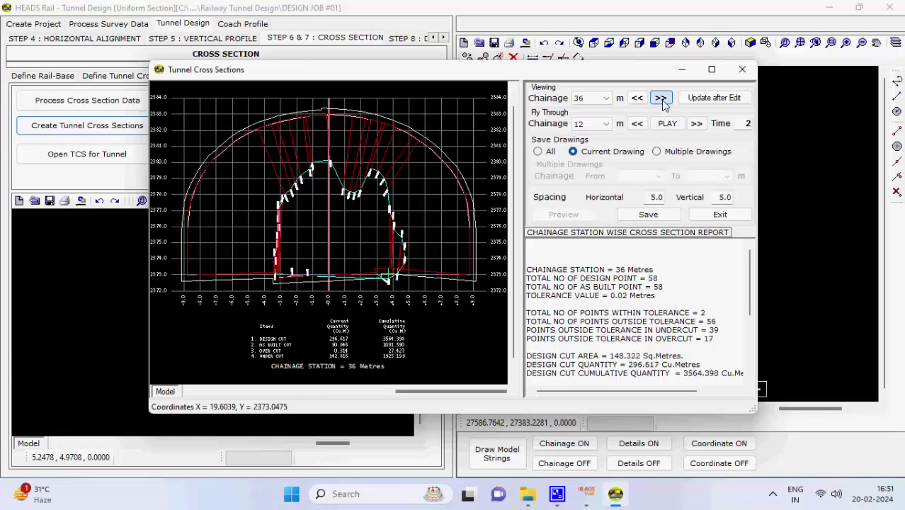
{"action": "left_click", "coordinate": [662, 98]}
{"action": "left_click", "coordinate": [662, 99]}
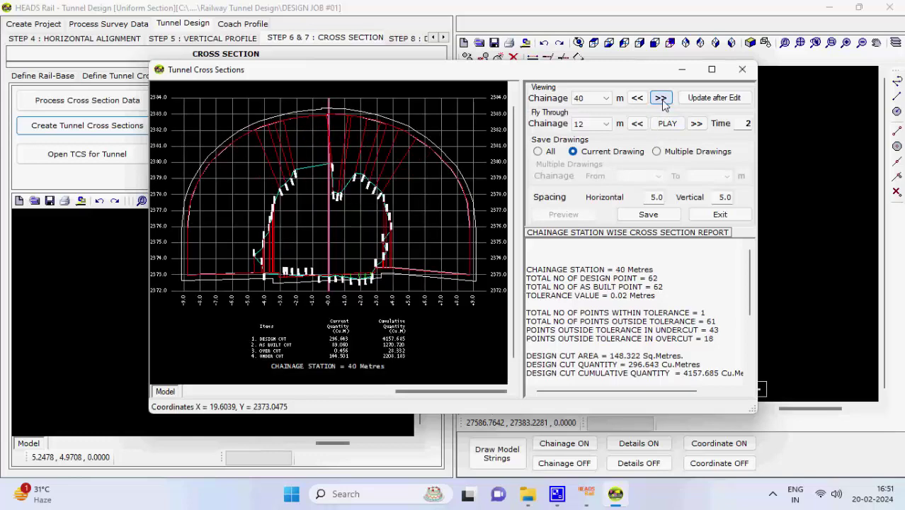
{"action": "left_click", "coordinate": [661, 98]}
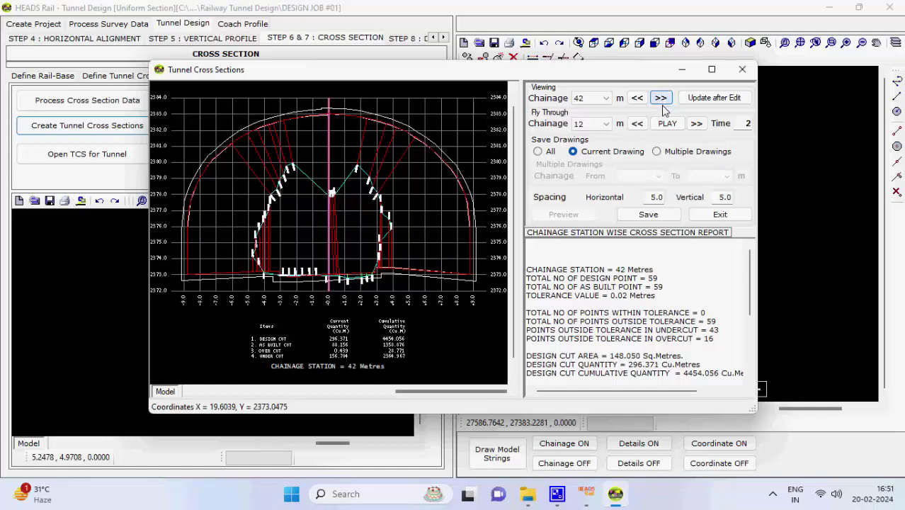
Run the cross section fly-through briefly, then close the viewer and finish the tunnel cut quantity calculation
{"action": "left_click", "coordinate": [696, 124]}
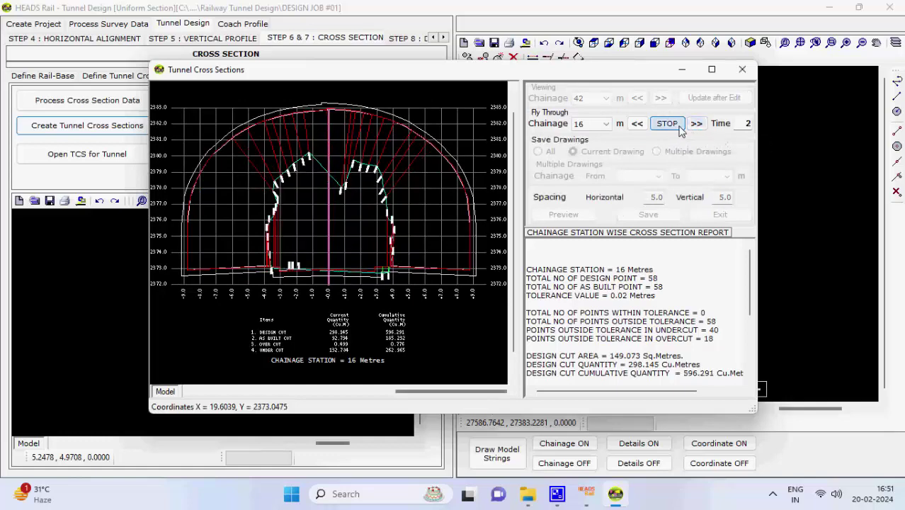
{"action": "left_click", "coordinate": [667, 123]}
{"action": "left_click", "coordinate": [742, 69]}
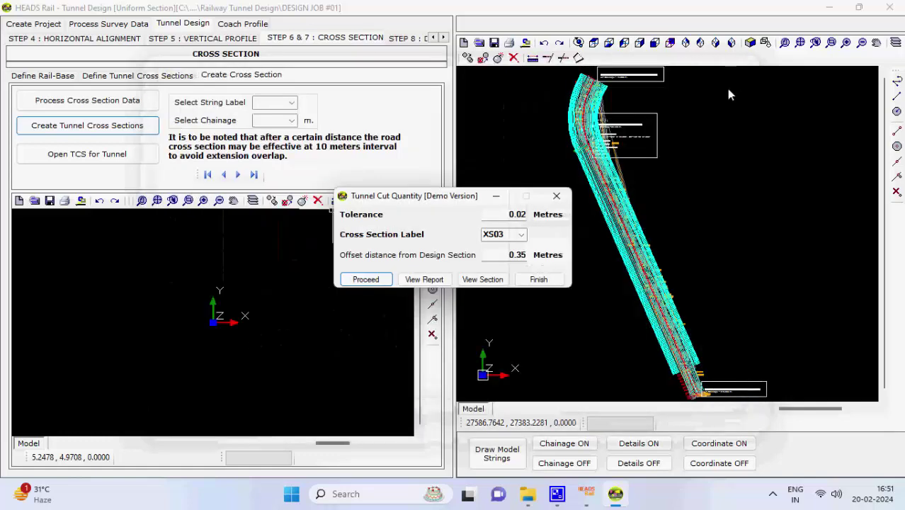
{"action": "left_click", "coordinate": [557, 277]}
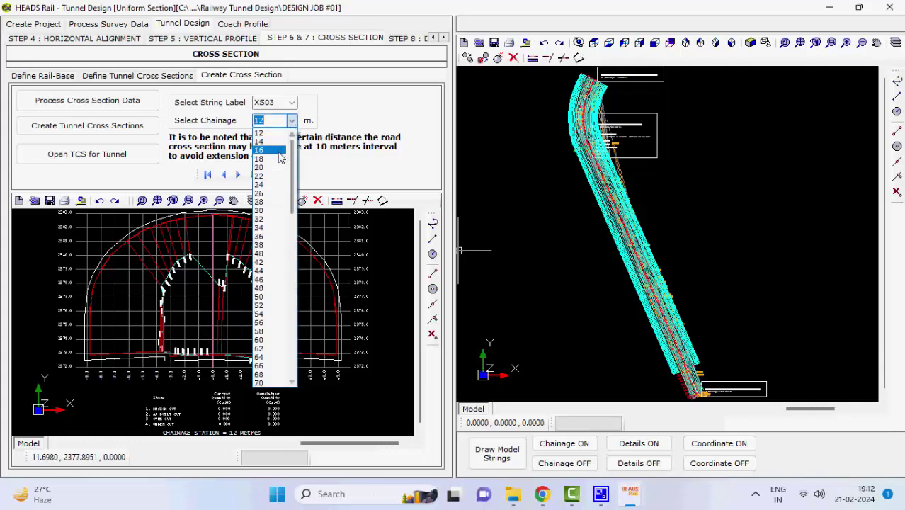
Browse the XS03 cross section drawings at chainage 50 m and on through 56 m
{"action": "left_click", "coordinate": [276, 161]}
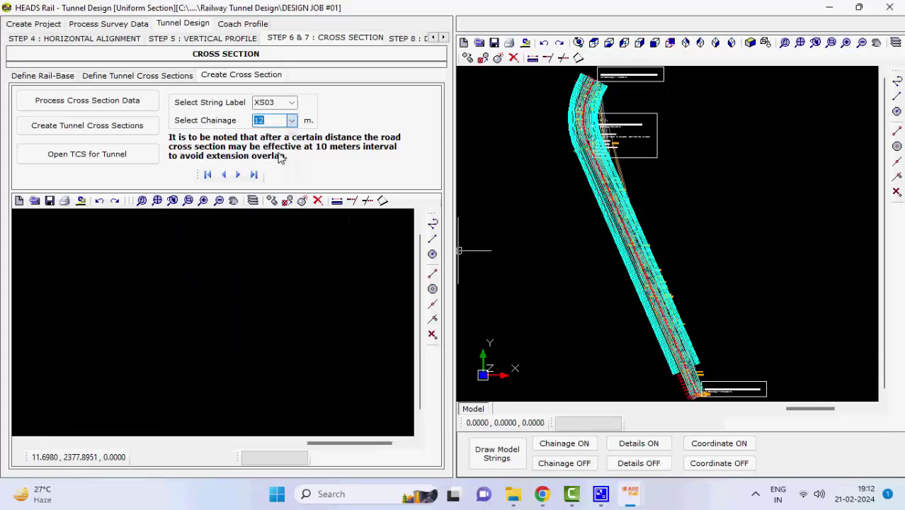
{"action": "left_click", "coordinate": [292, 121]}
{"action": "left_click", "coordinate": [273, 268]}
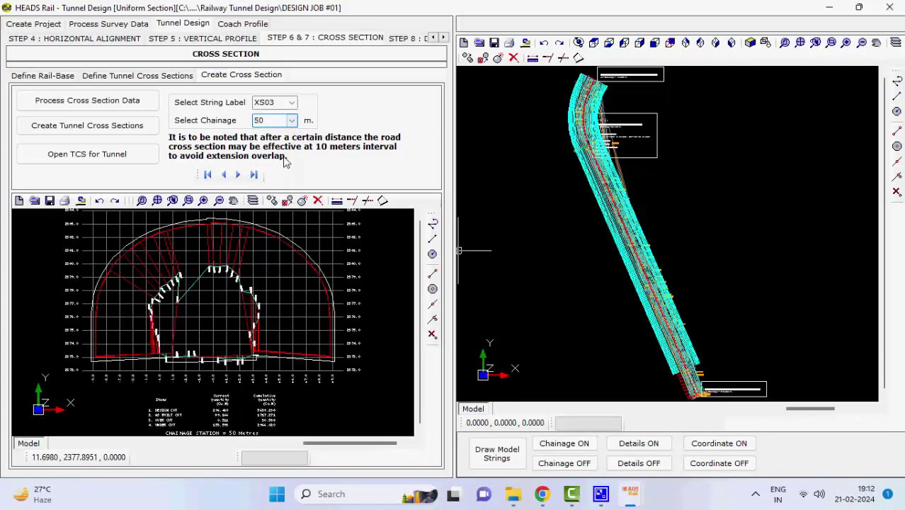
{"action": "left_click", "coordinate": [239, 175]}
{"action": "left_click", "coordinate": [239, 176]}
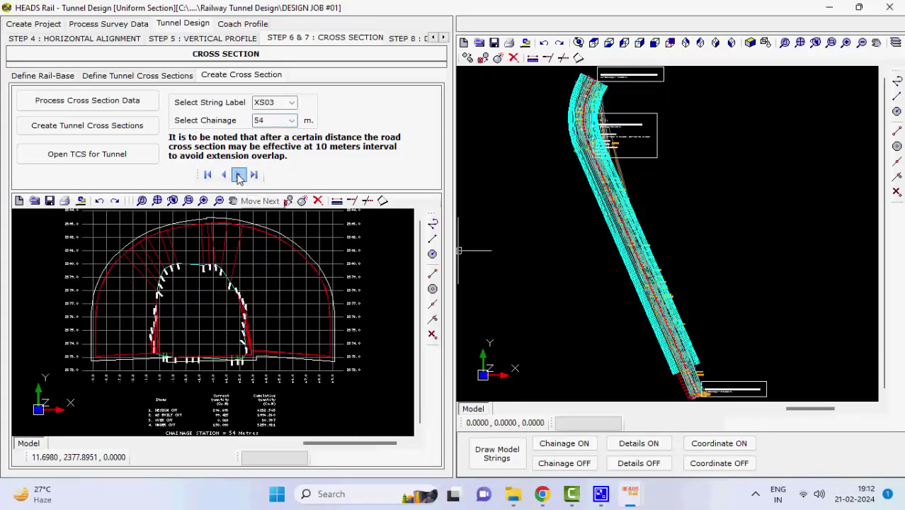
{"action": "left_click", "coordinate": [238, 176]}
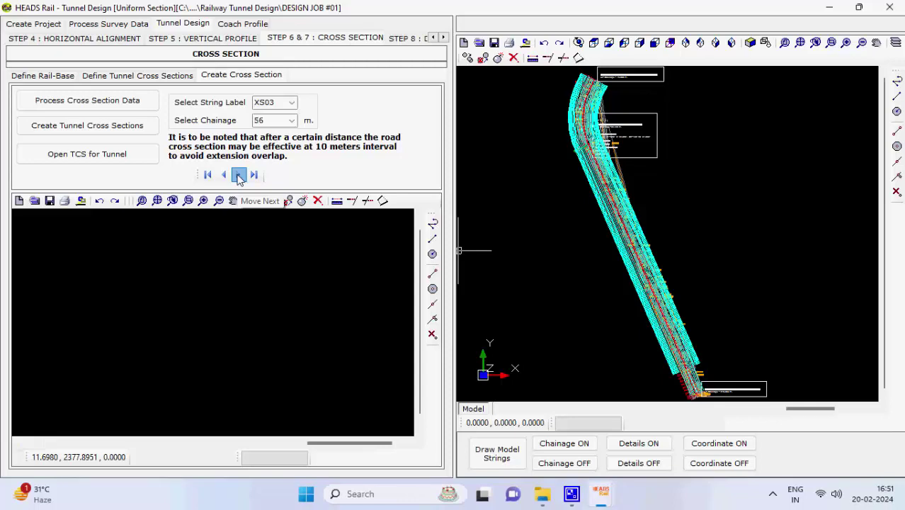
Go to Step 8 Drawings and generate the plan drawing from the listed DESIGN strings XS02_CL20, XS02_CR20 and M002
{"action": "left_click", "coordinate": [442, 37]}
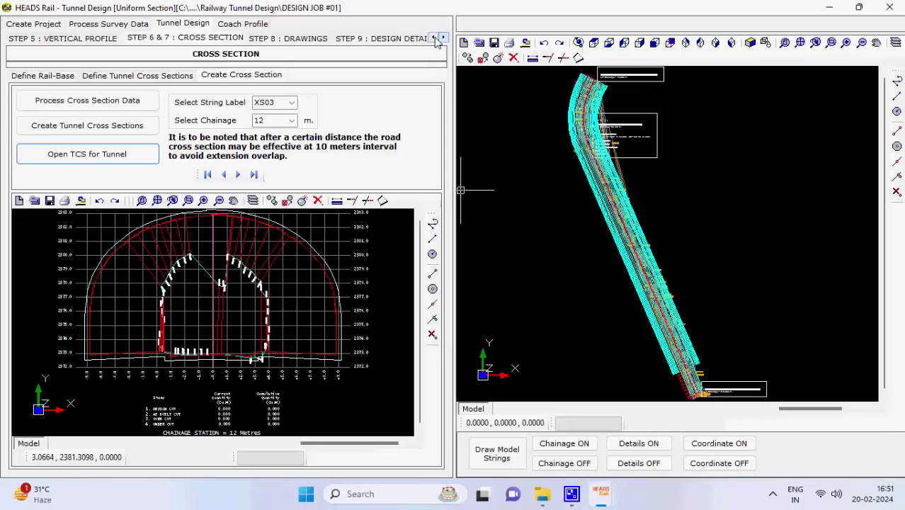
{"action": "left_click", "coordinate": [313, 40]}
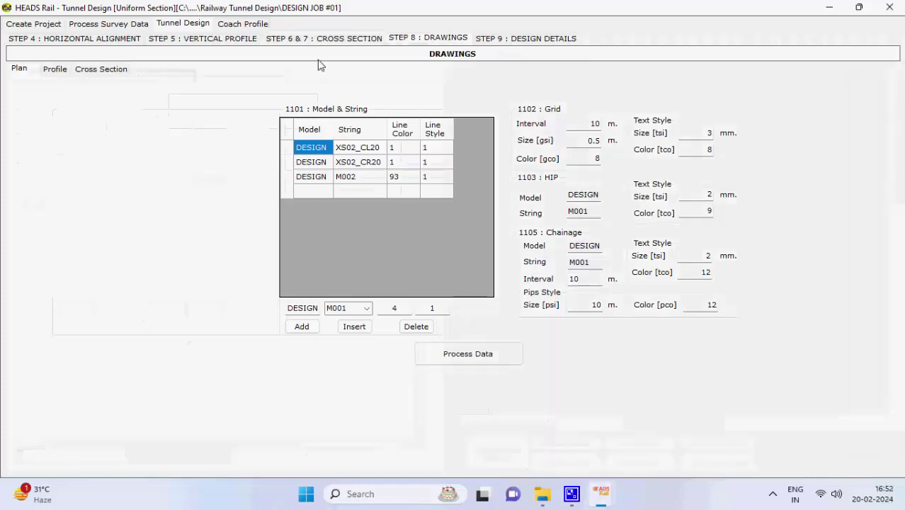
{"action": "left_click", "coordinate": [464, 362]}
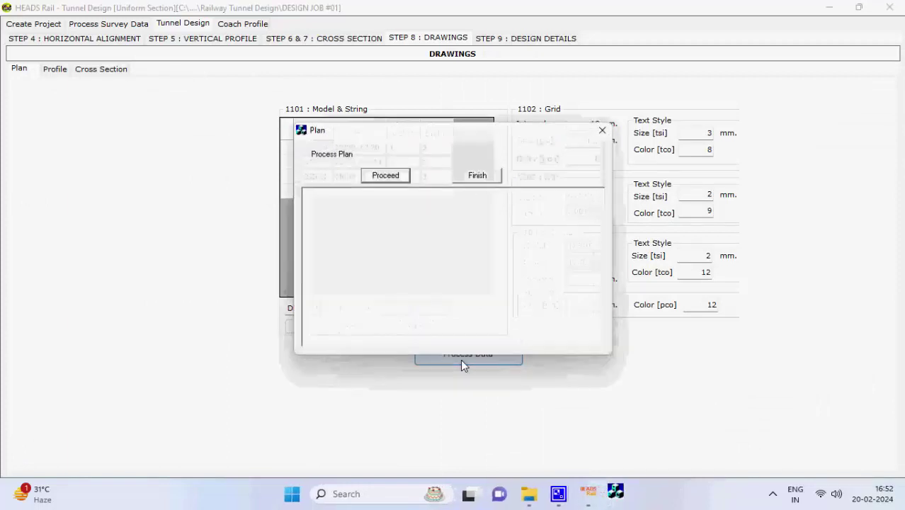
{"action": "left_click", "coordinate": [394, 184]}
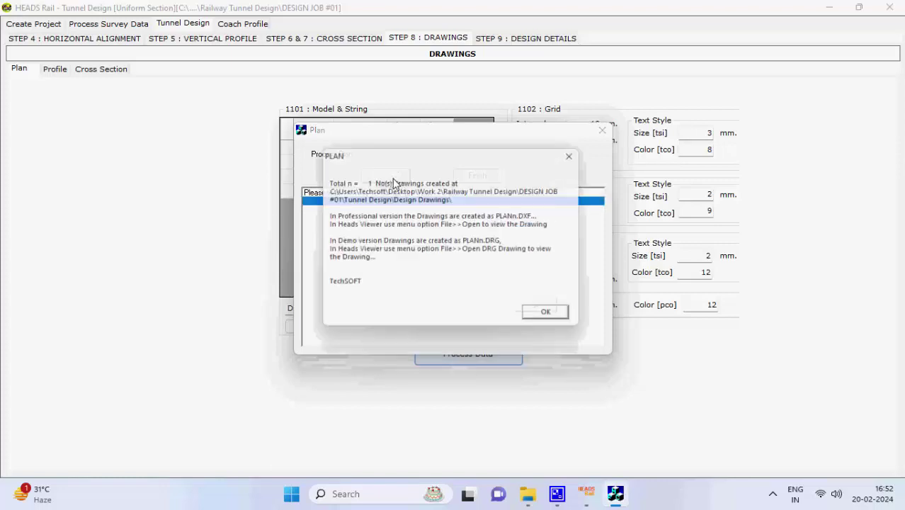
{"action": "left_click", "coordinate": [555, 322]}
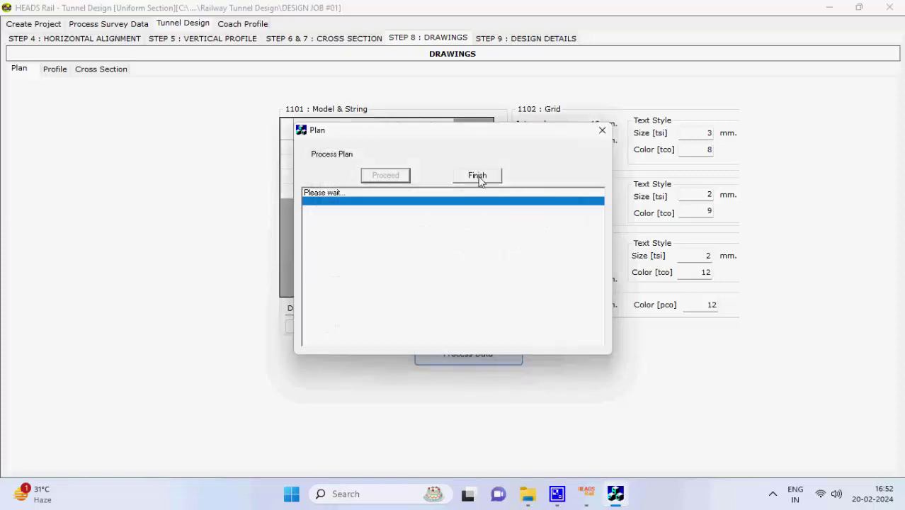
{"action": "left_click", "coordinate": [479, 177]}
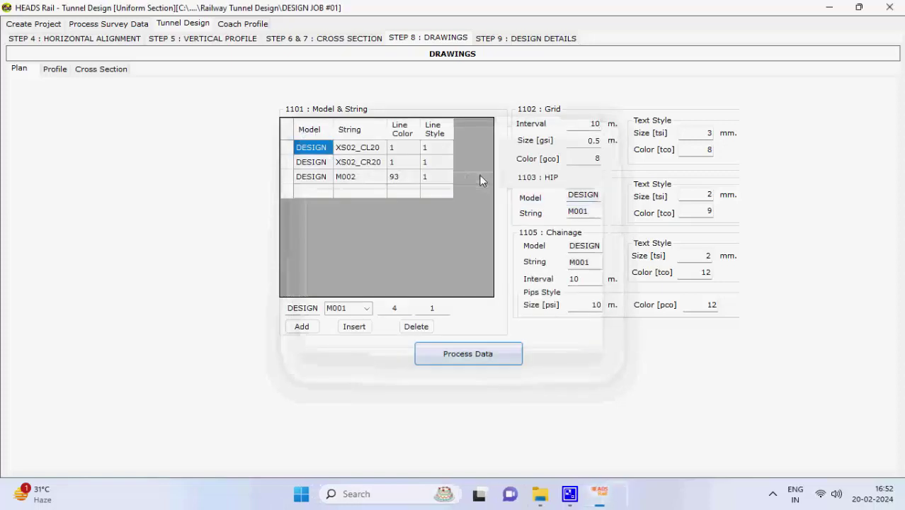
Set the horizontal alignment schematic's horizontal scale to 200 and generate its drawing for DESIGN string M001
{"action": "left_click", "coordinate": [60, 74]}
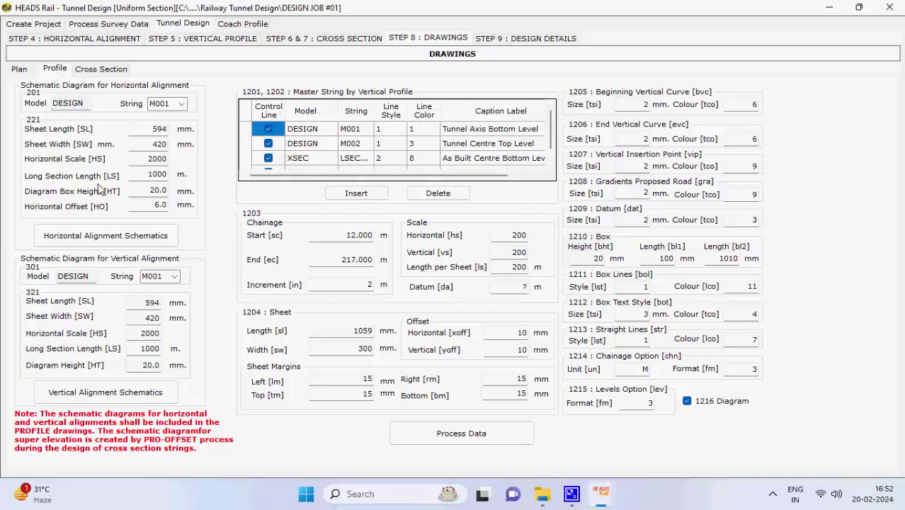
{"action": "left_click", "coordinate": [114, 236]}
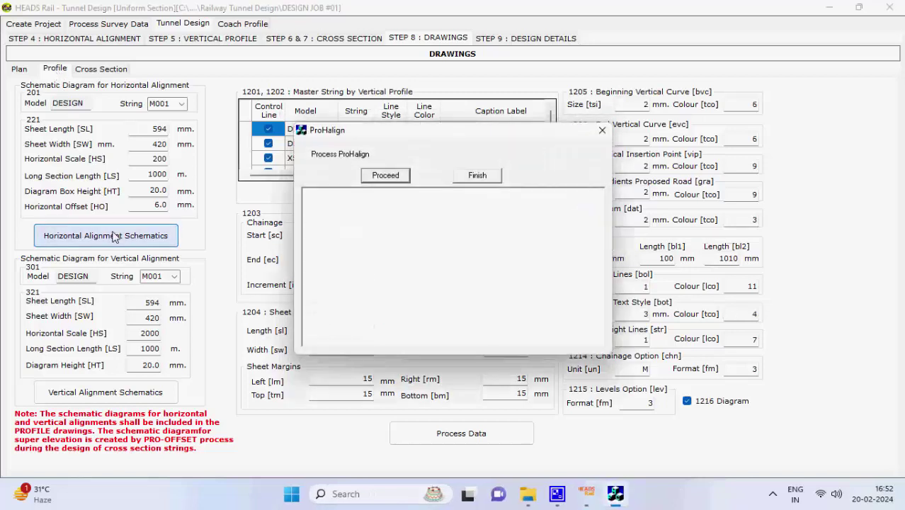
{"action": "left_click", "coordinate": [385, 177]}
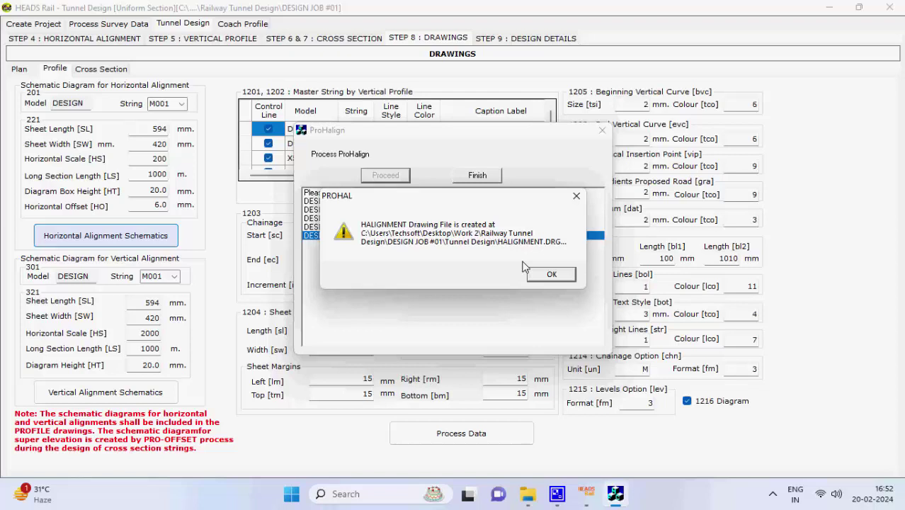
{"action": "left_click", "coordinate": [545, 274]}
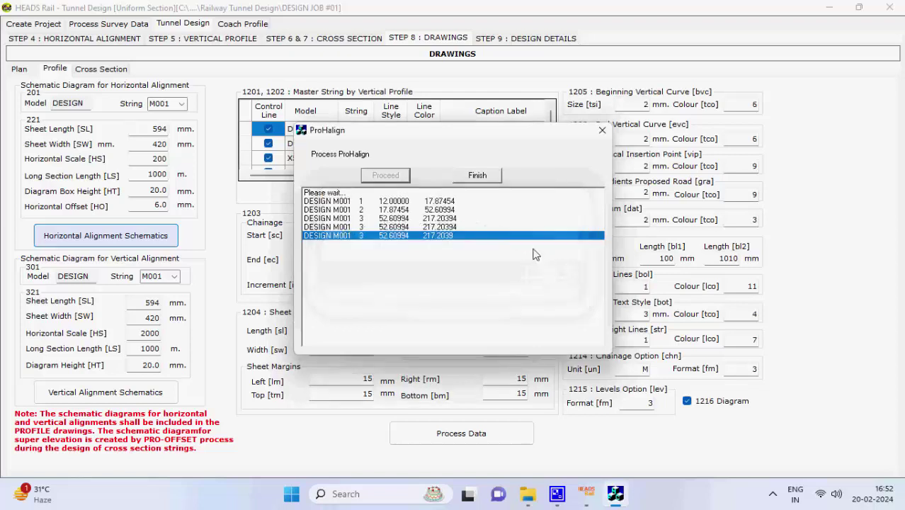
{"action": "left_click", "coordinate": [478, 176]}
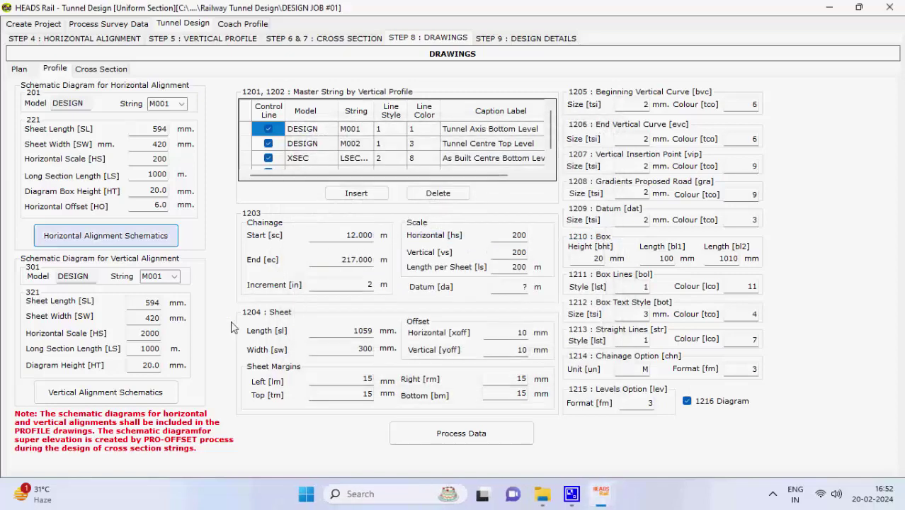
Set the vertical alignment schematic's horizontal scale to 200 and generate its drawing for DESIGN string M001
{"action": "left_click", "coordinate": [169, 395]}
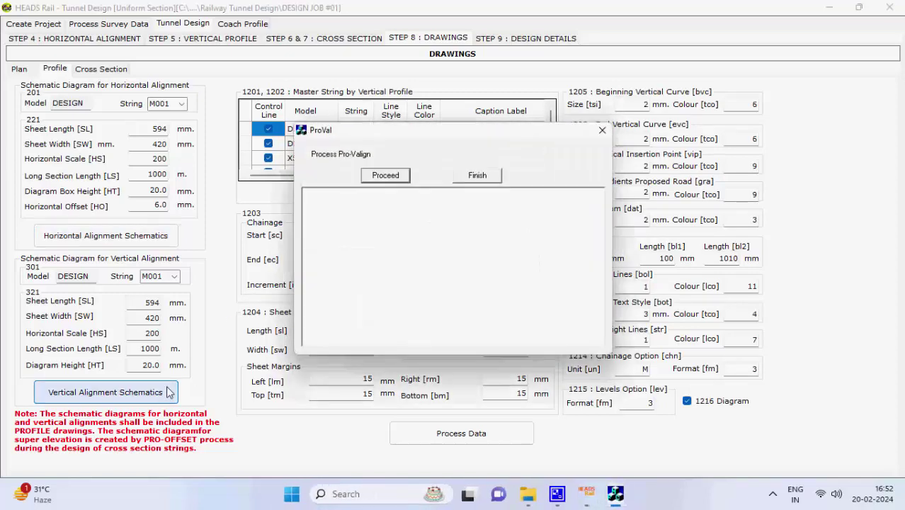
{"action": "left_click", "coordinate": [385, 177]}
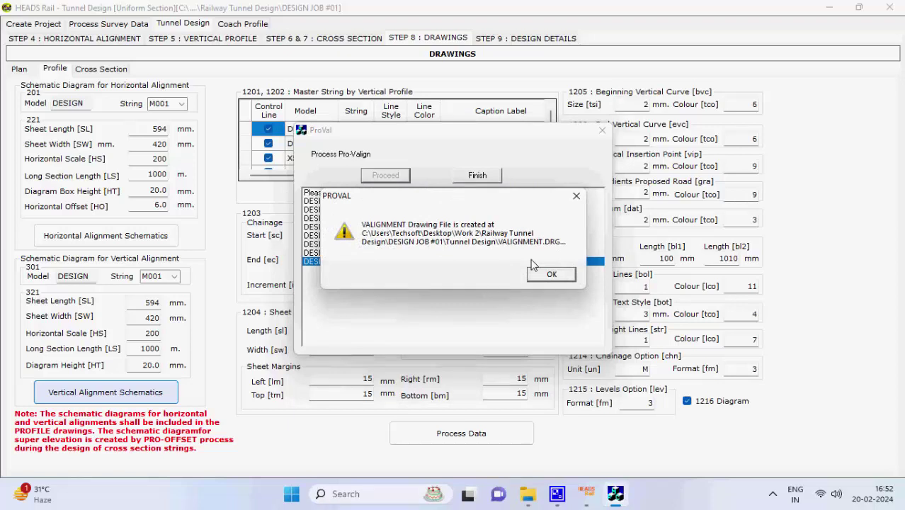
{"action": "left_click", "coordinate": [551, 274]}
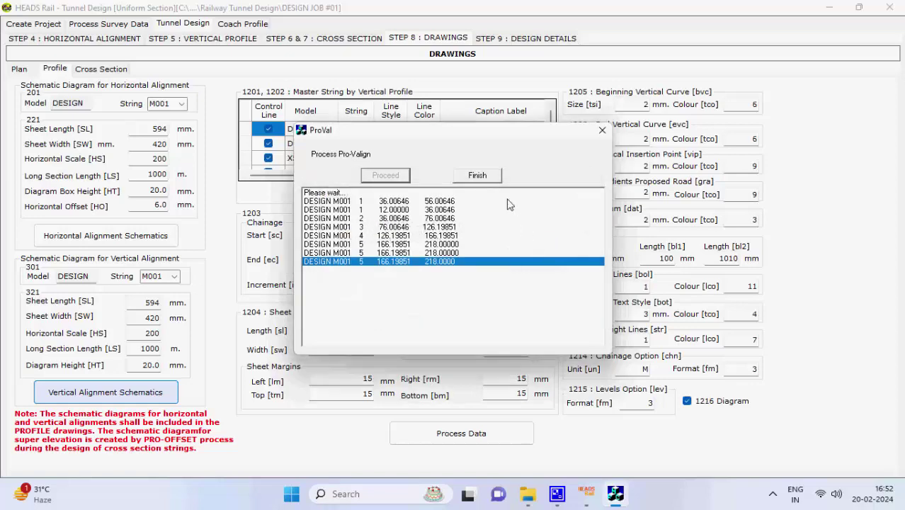
{"action": "left_click", "coordinate": [478, 175]}
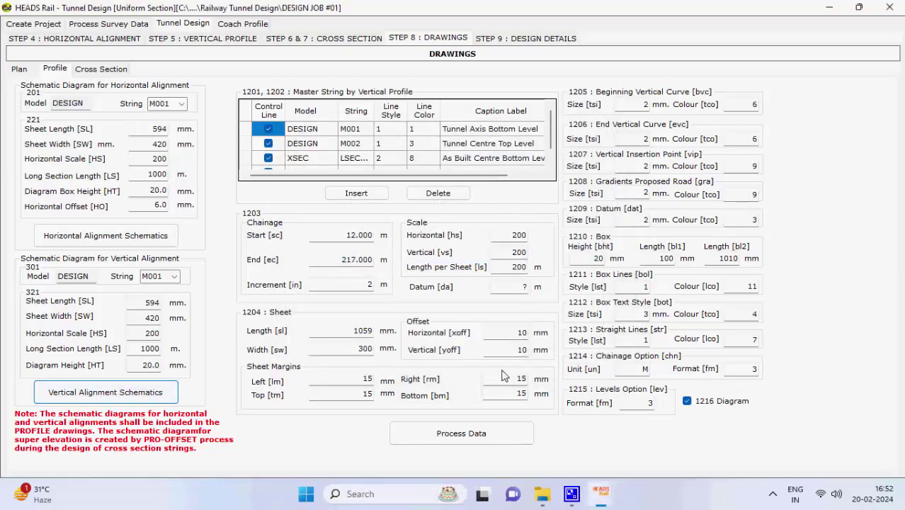
Generate the profile drawings for chainages 12 to 217 m at the listed 200 horizontal and vertical scales
{"action": "left_click", "coordinate": [490, 434]}
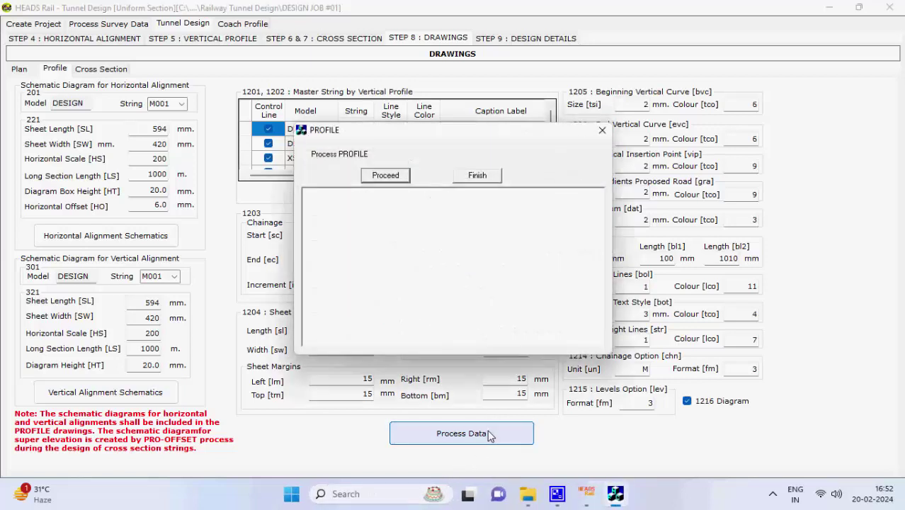
{"action": "left_click", "coordinate": [389, 177]}
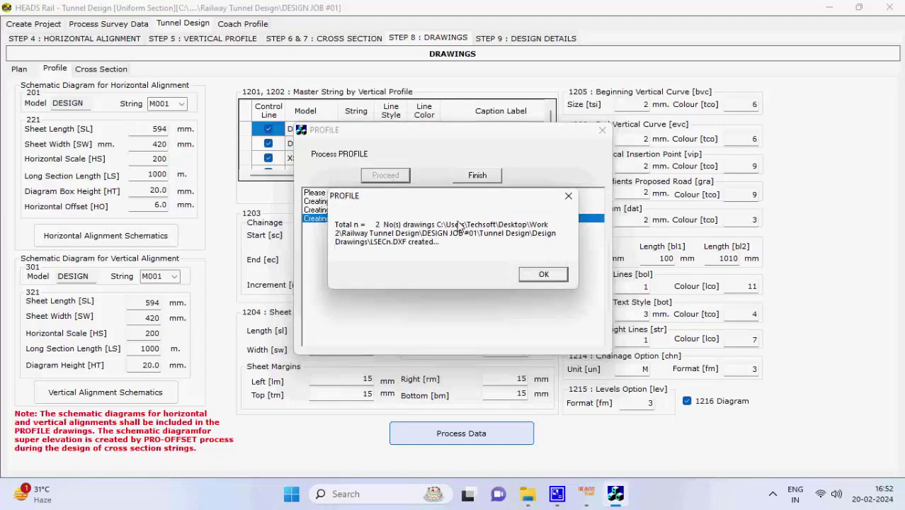
{"action": "left_click", "coordinate": [542, 273]}
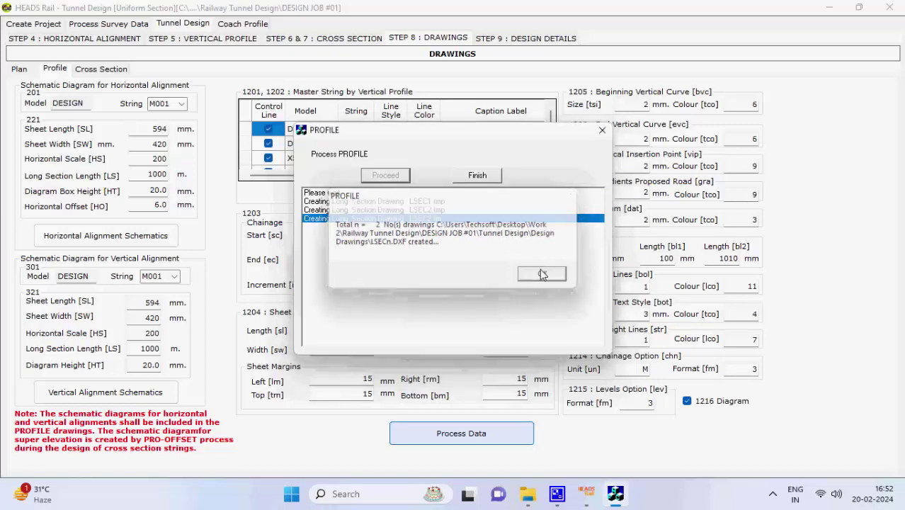
{"action": "left_click", "coordinate": [478, 176]}
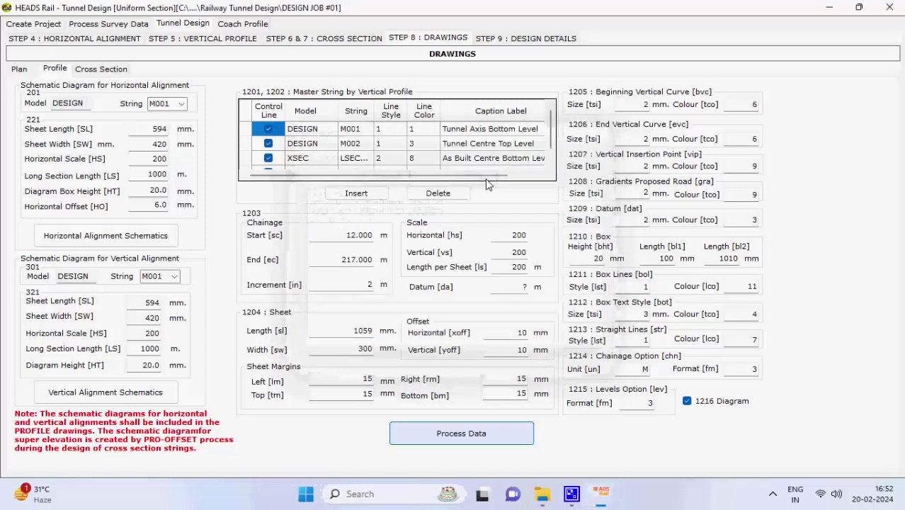
Generate the cross section drawings from the XSEC data with label XS03 and all profiles
{"action": "left_click", "coordinate": [118, 71]}
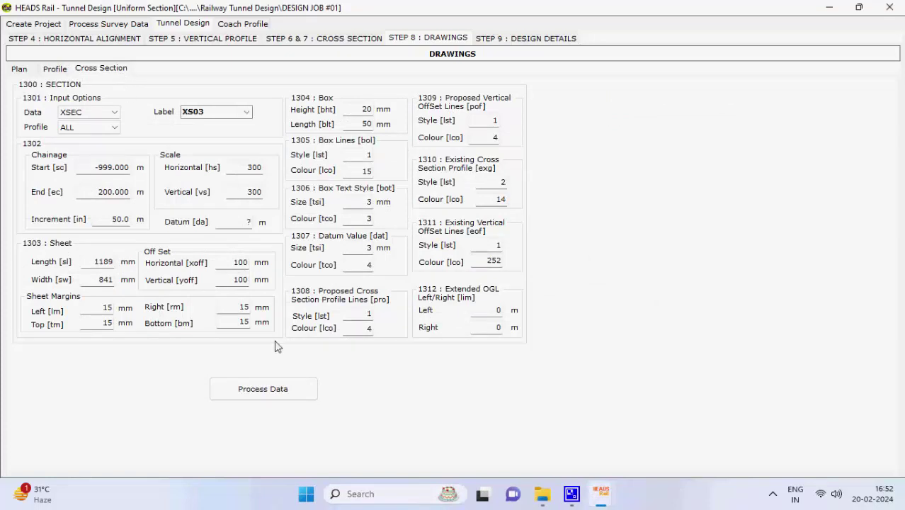
{"action": "left_click", "coordinate": [285, 392]}
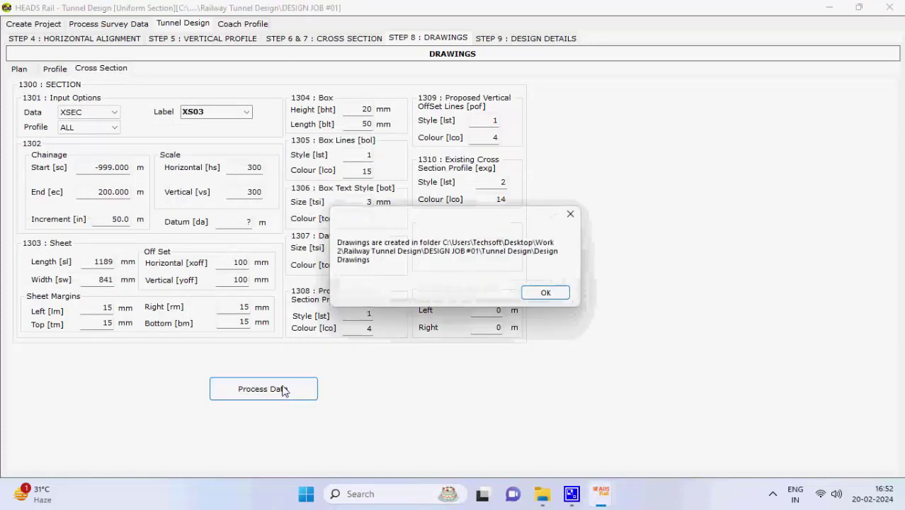
{"action": "left_click", "coordinate": [563, 295]}
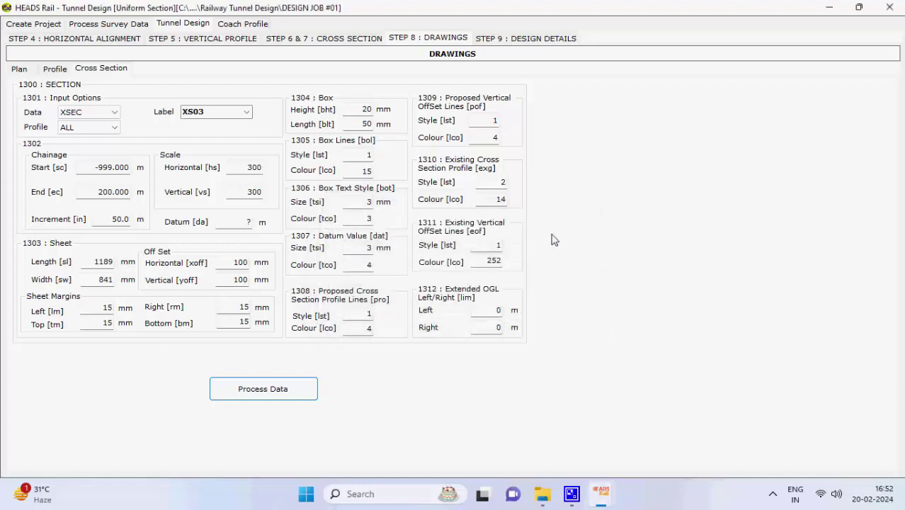
Go to Step 9 Design Details, create the project data file, then open it for viewing and close it
{"action": "left_click", "coordinate": [517, 40]}
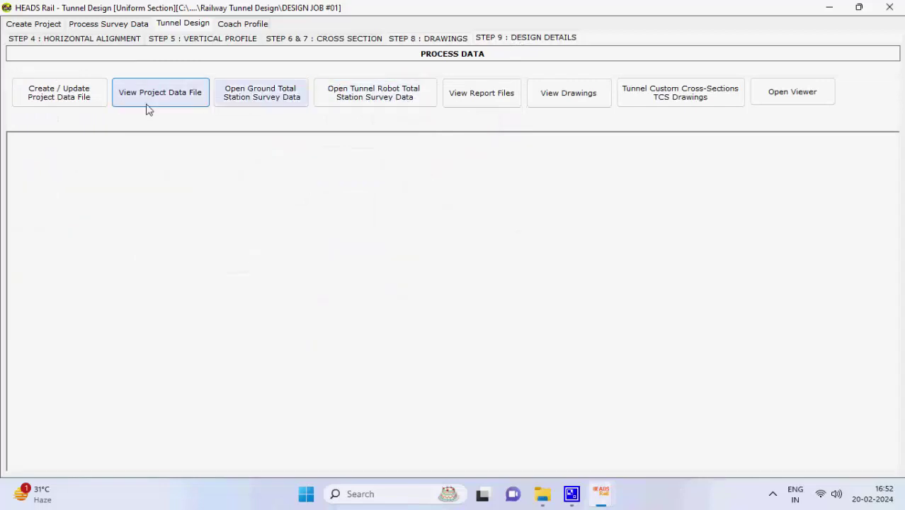
{"action": "left_click", "coordinate": [97, 103]}
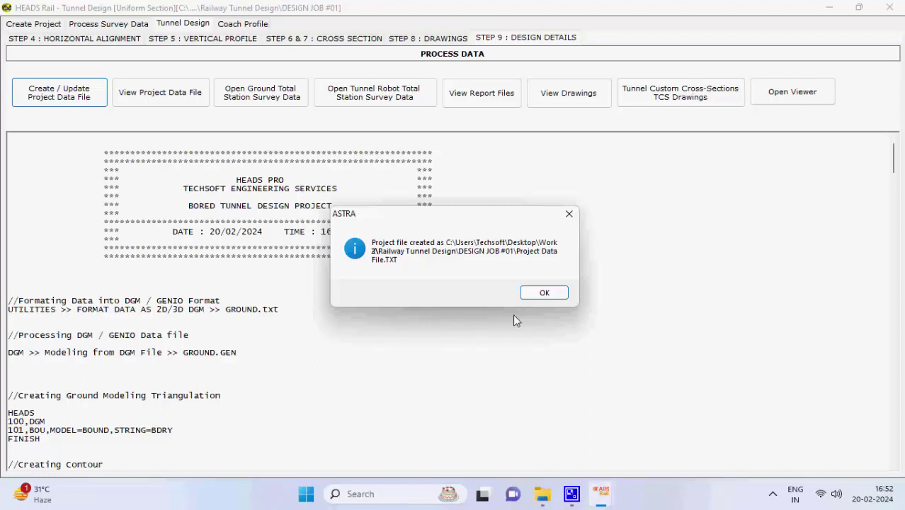
{"action": "left_click", "coordinate": [545, 294]}
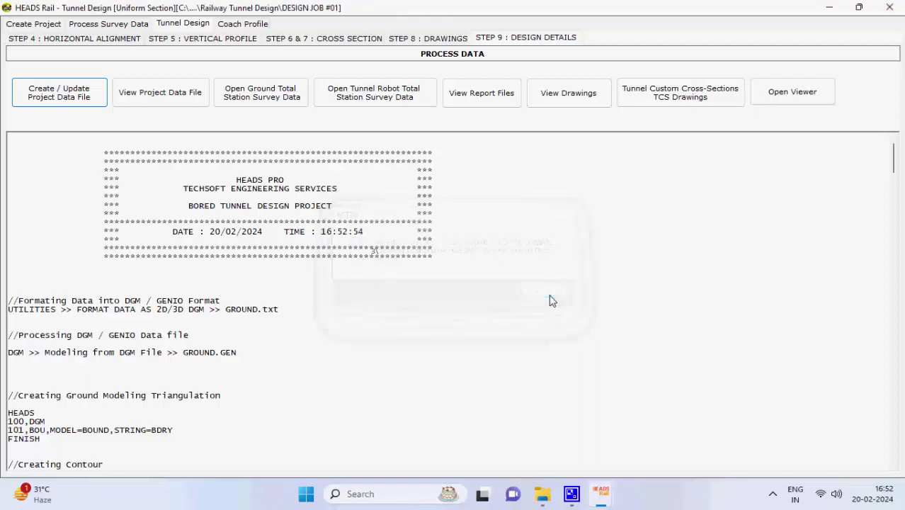
{"action": "left_click", "coordinate": [183, 103]}
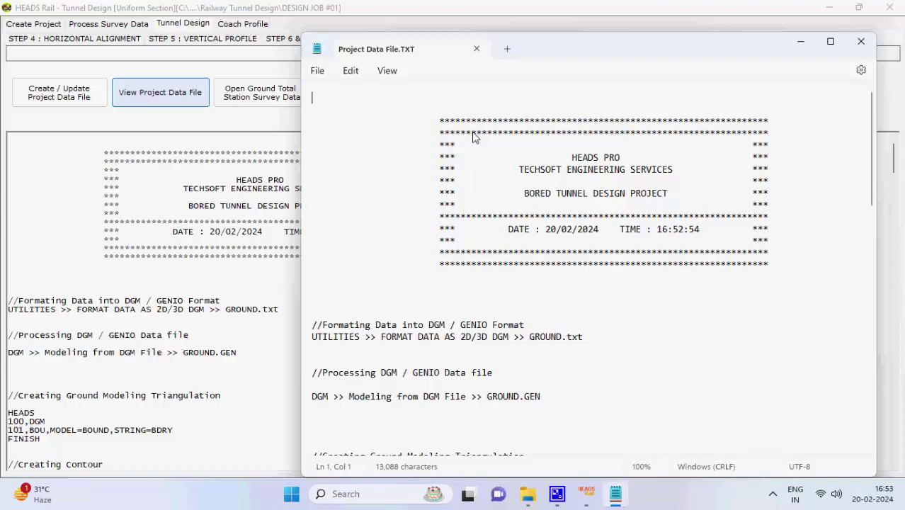
{"action": "left_click", "coordinate": [476, 48]}
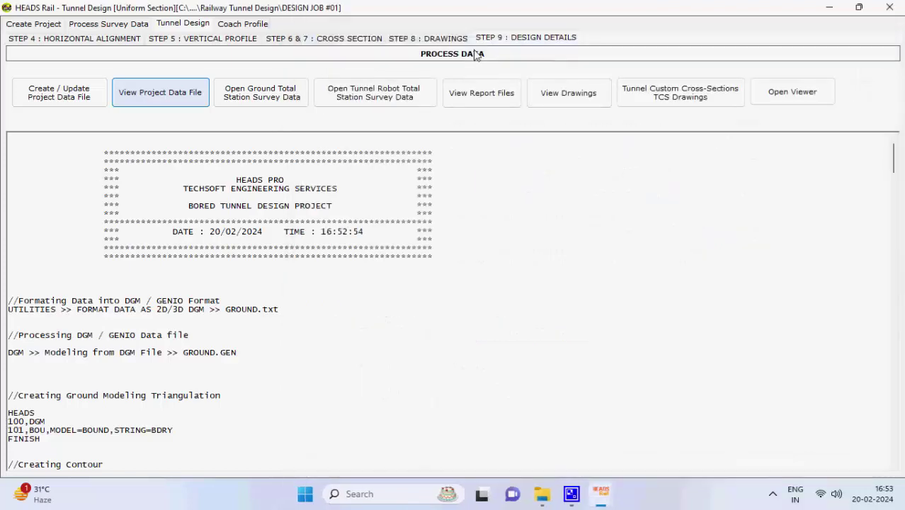
Check the ground and tunnel robot total station survey data files, then the processed HALIGNMENT.REP report, closing each one
{"action": "left_click", "coordinate": [275, 105]}
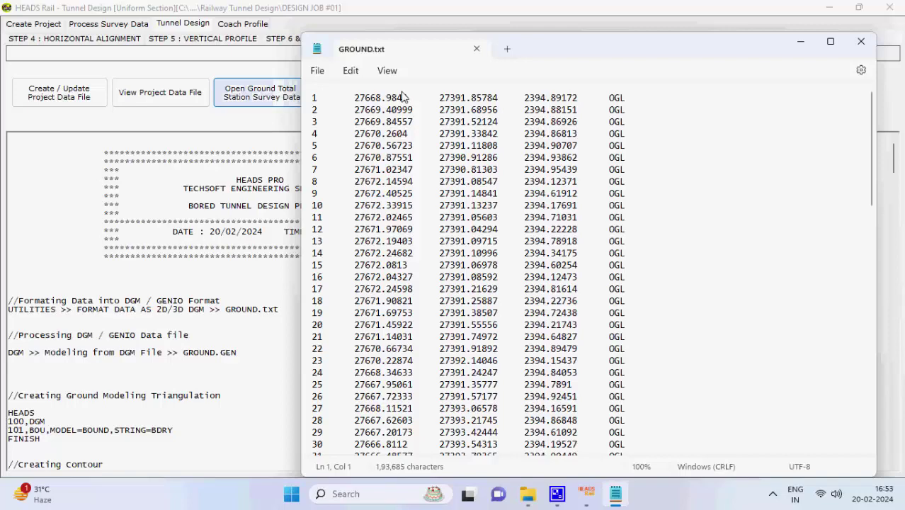
{"action": "left_click", "coordinate": [477, 49]}
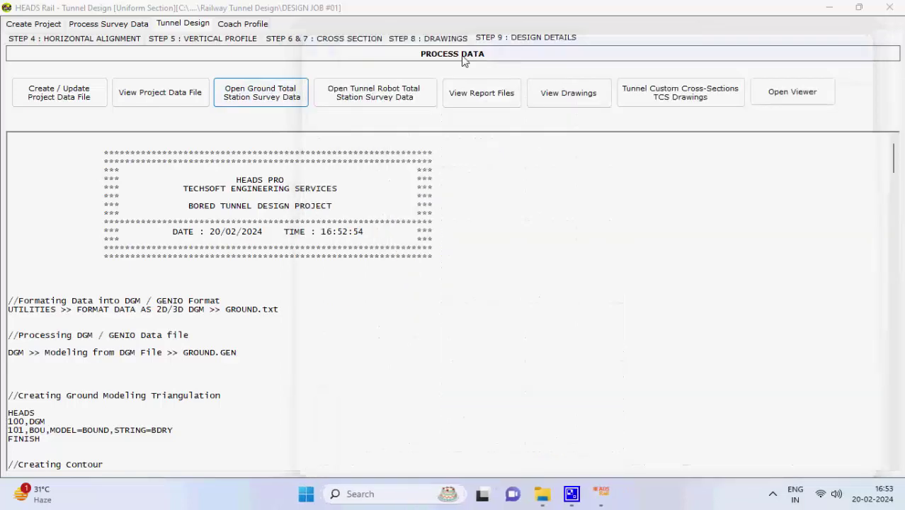
{"action": "left_click", "coordinate": [400, 98]}
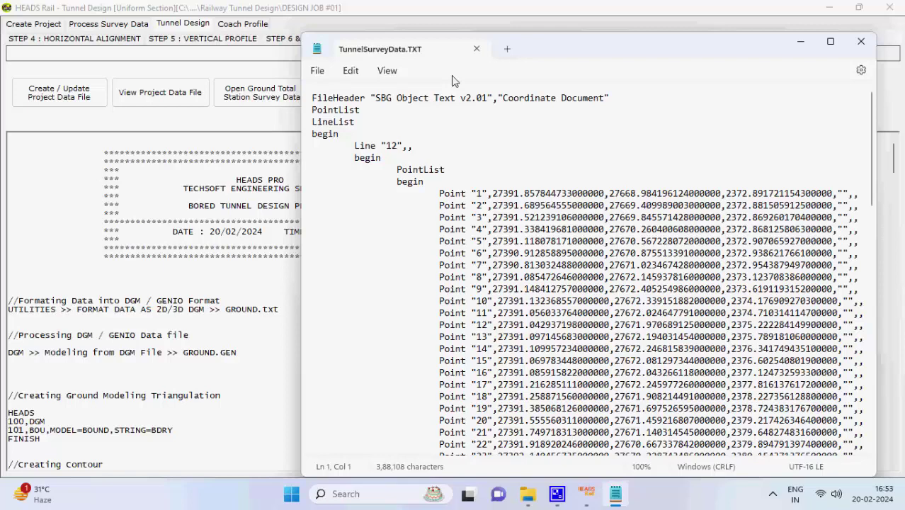
{"action": "left_click", "coordinate": [477, 49]}
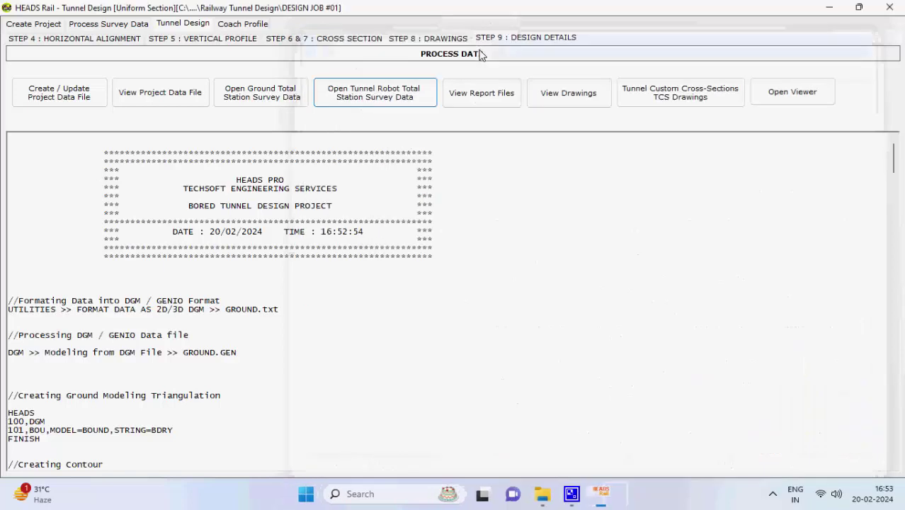
{"action": "left_click", "coordinate": [483, 100]}
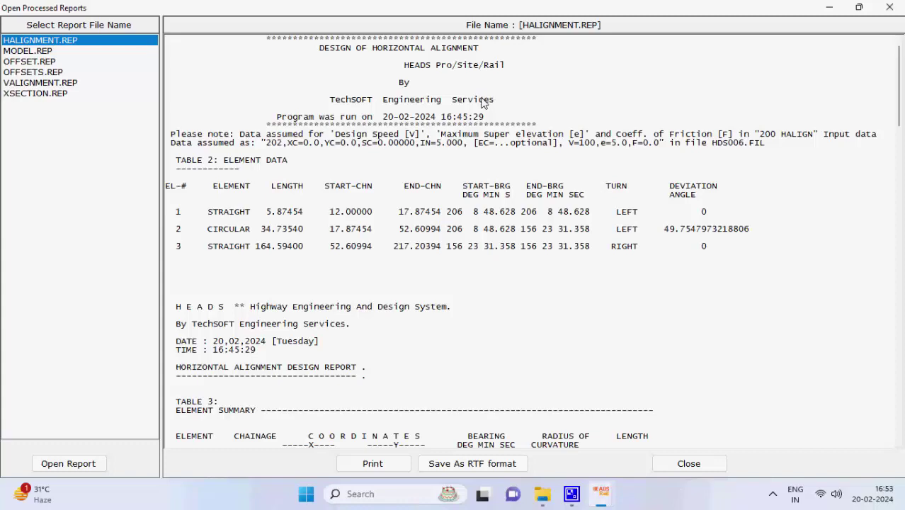
{"action": "left_click", "coordinate": [889, 7]}
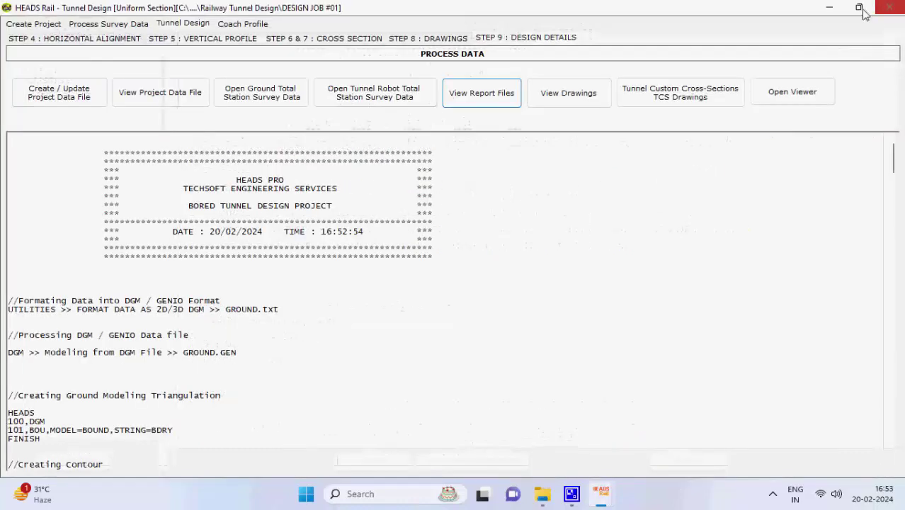
Open all the design drawings in the viewer and browse the XS03 cross sections from chainage 14 m to 24 m
{"action": "left_click", "coordinate": [584, 104]}
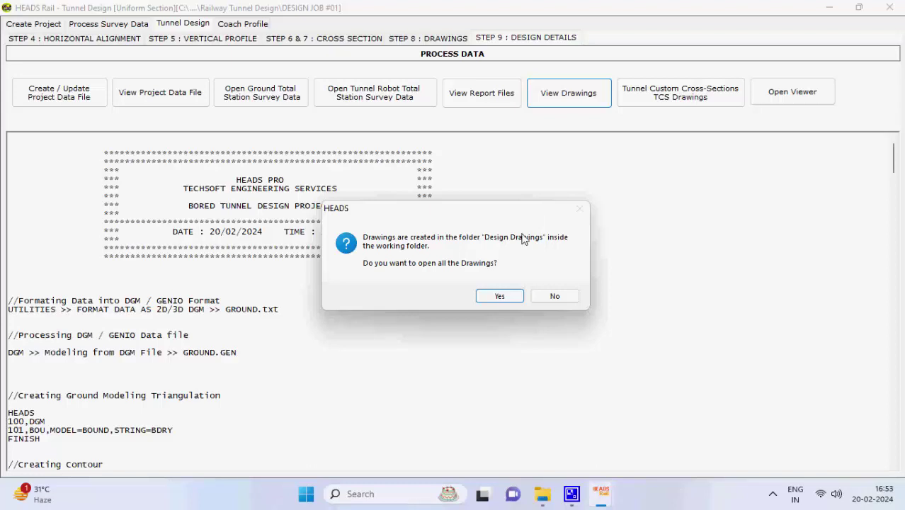
{"action": "left_click", "coordinate": [498, 298]}
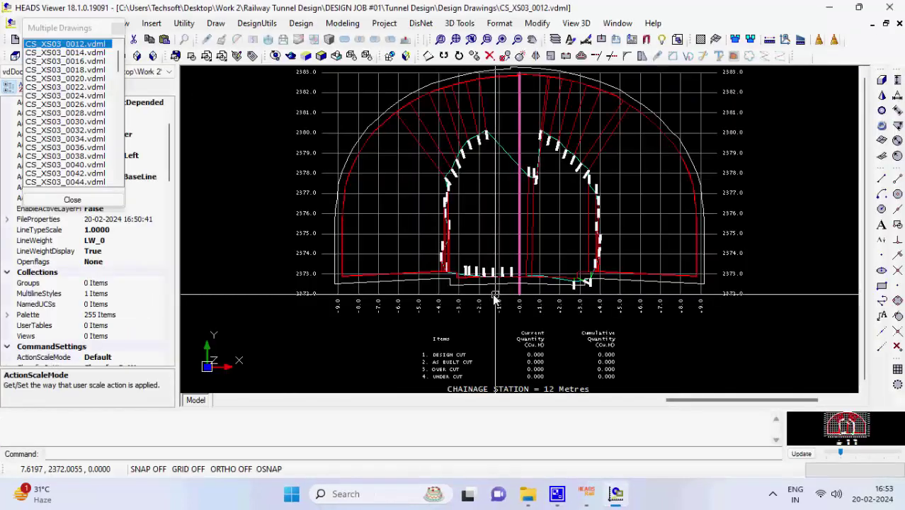
{"action": "left_click", "coordinate": [85, 54]}
{"action": "left_click", "coordinate": [85, 61]}
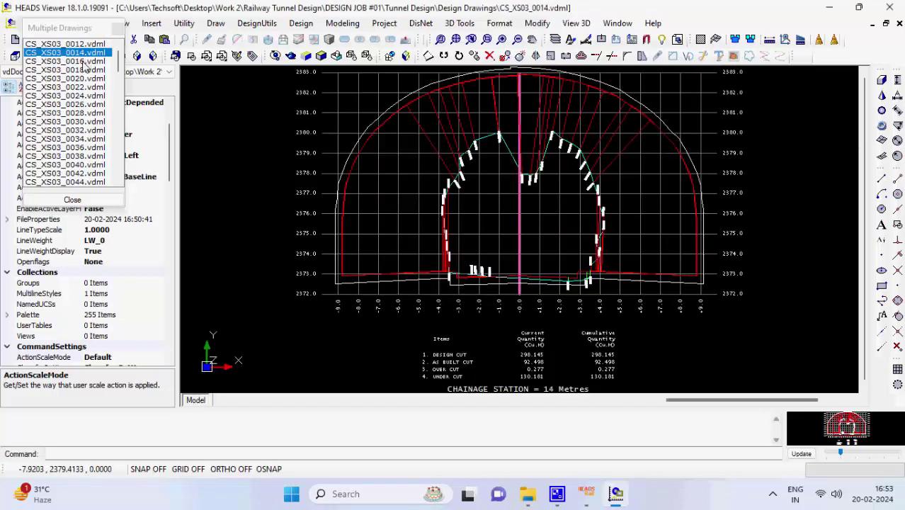
{"action": "left_click", "coordinate": [82, 78]}
{"action": "left_click", "coordinate": [82, 95]}
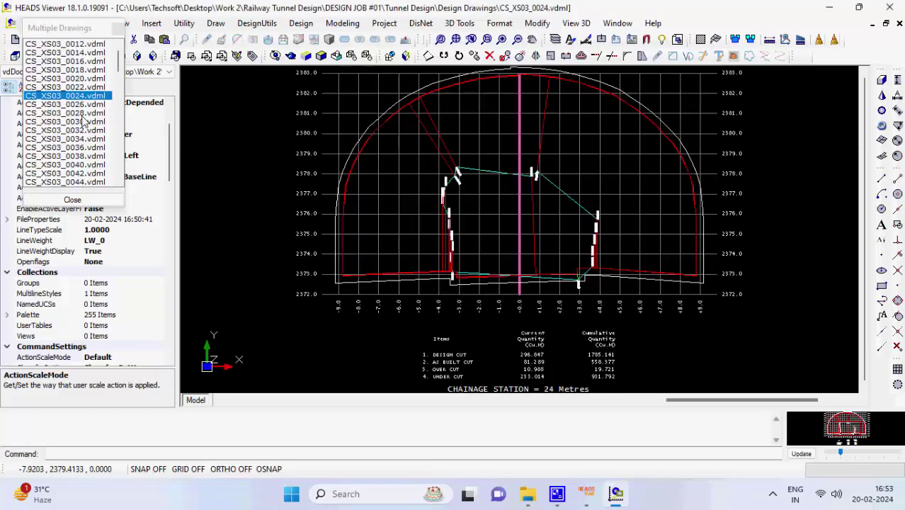
Display the plan drawing PLAN1.DXF from the end of the drawing list
{"action": "scroll", "coordinate": [104, 157], "scroll_direction": "down", "scroll_amount": 4}
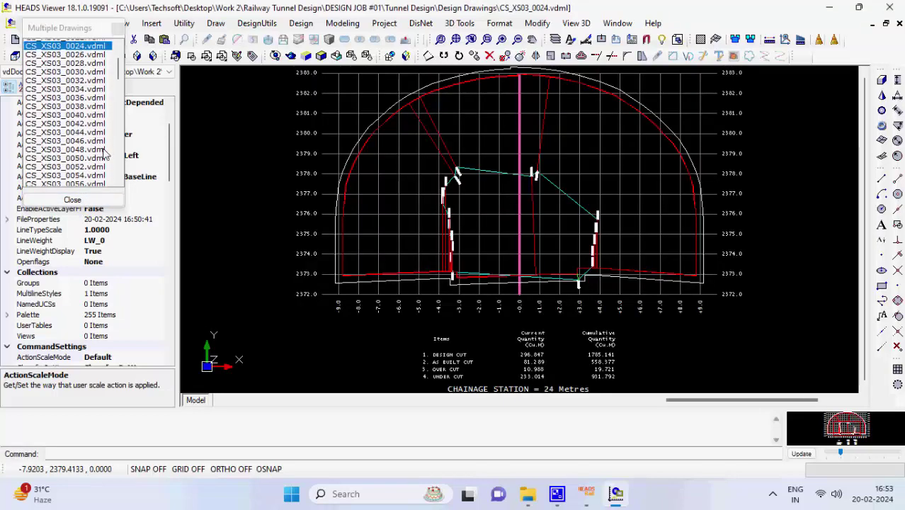
{"action": "scroll", "coordinate": [104, 157], "scroll_direction": "down", "scroll_amount": 17}
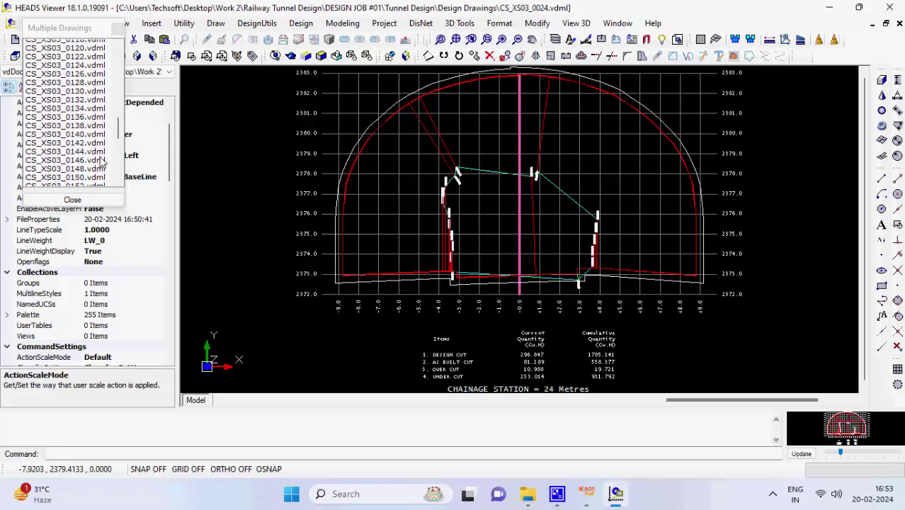
{"action": "scroll", "coordinate": [102, 162], "scroll_direction": "down", "scroll_amount": 7}
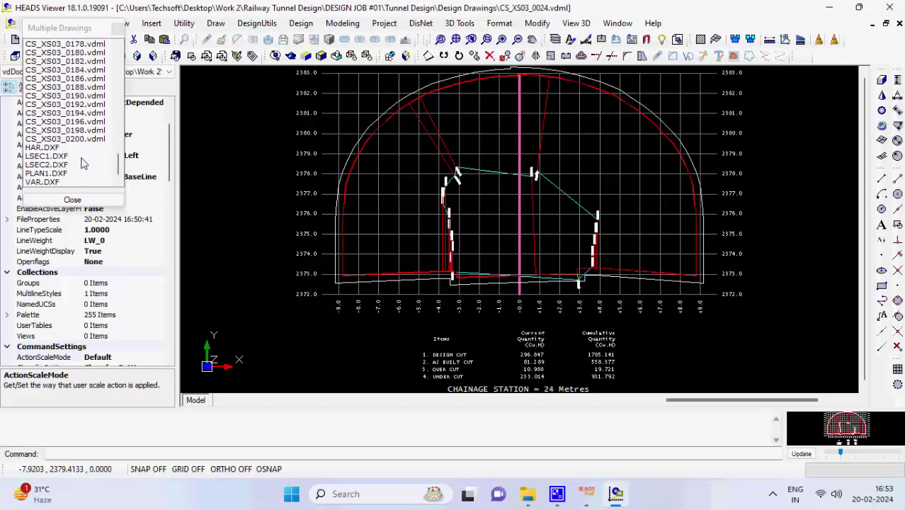
{"action": "left_click", "coordinate": [68, 173]}
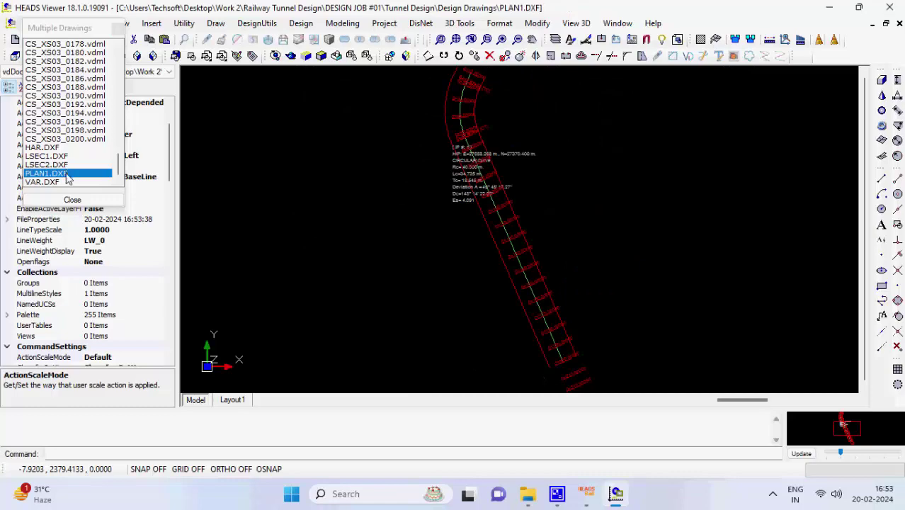
Display the longitudinal section drawing LSEC1.DXF, then close the drawing set without saving
{"action": "left_click", "coordinate": [69, 164]}
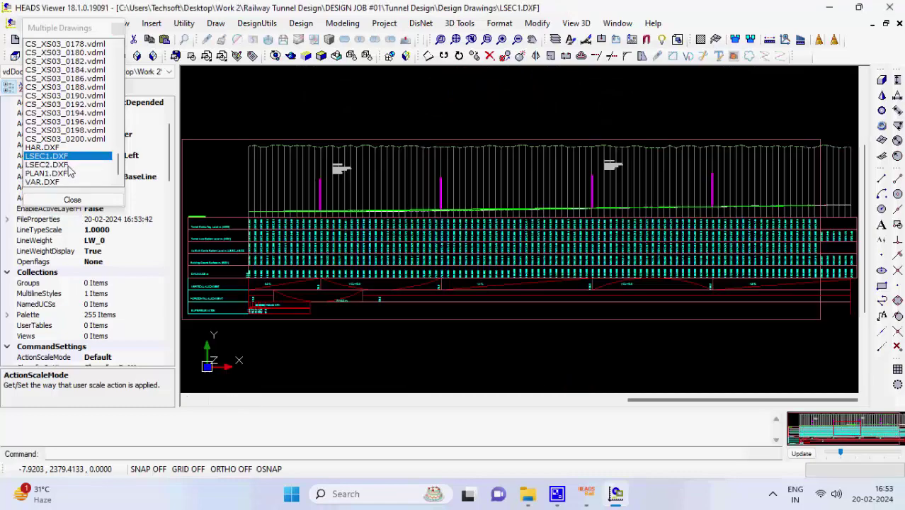
{"action": "left_click", "coordinate": [75, 201]}
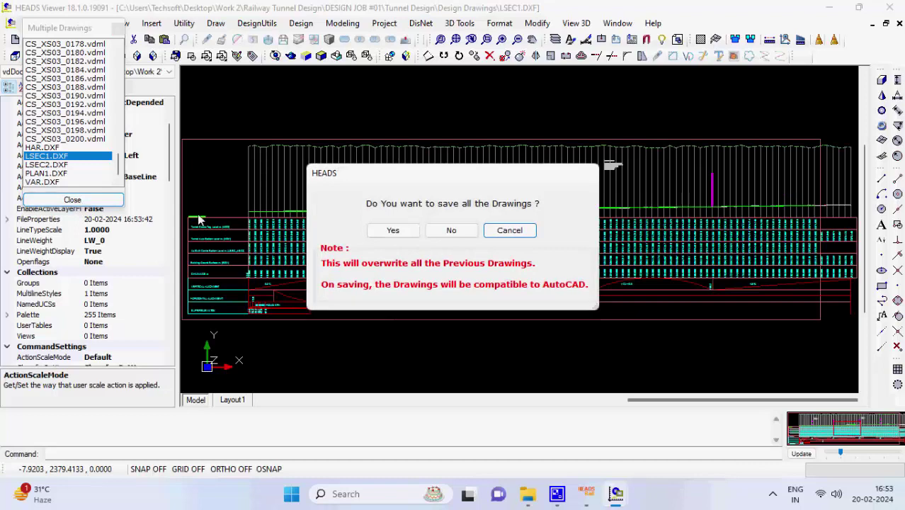
{"action": "left_click", "coordinate": [450, 236]}
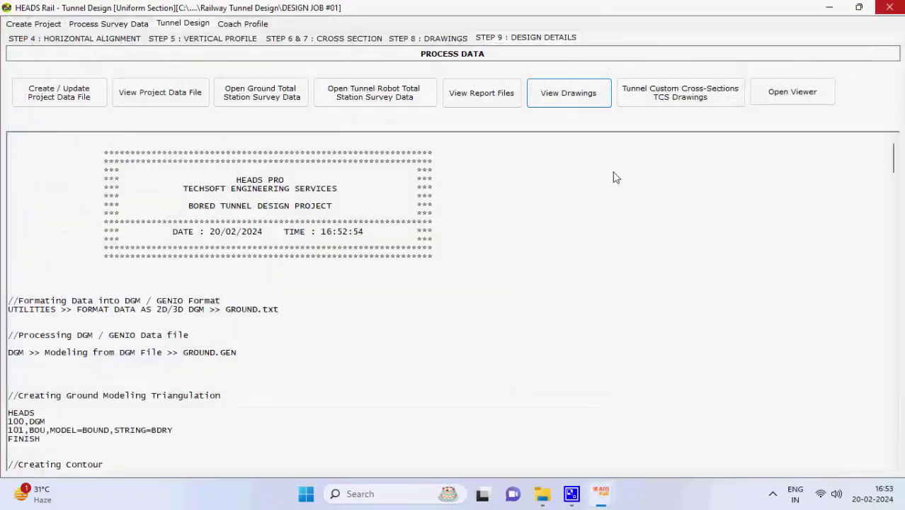
Open the tunnel custom cross-section TCS drawings, widen the drawing list, browse through TCS5, and close them without saving
{"action": "left_click", "coordinate": [663, 107]}
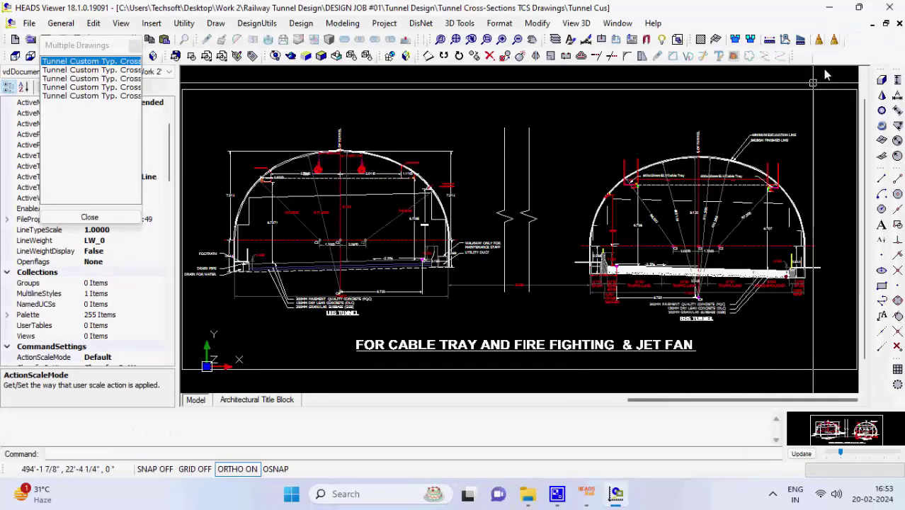
{"action": "left_click", "coordinate": [125, 70]}
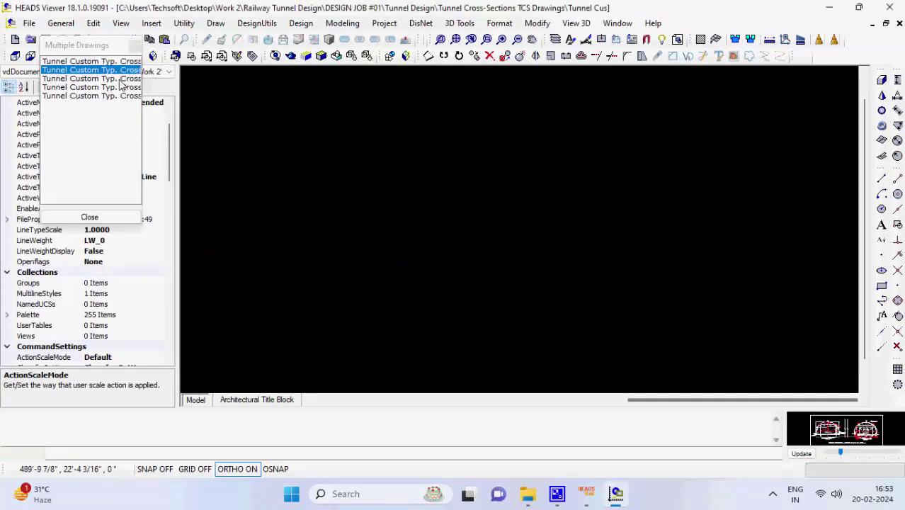
{"action": "left_click_drag", "start_coordinate": [144, 83], "coordinate": [216, 85]}
{"action": "left_click", "coordinate": [183, 87]}
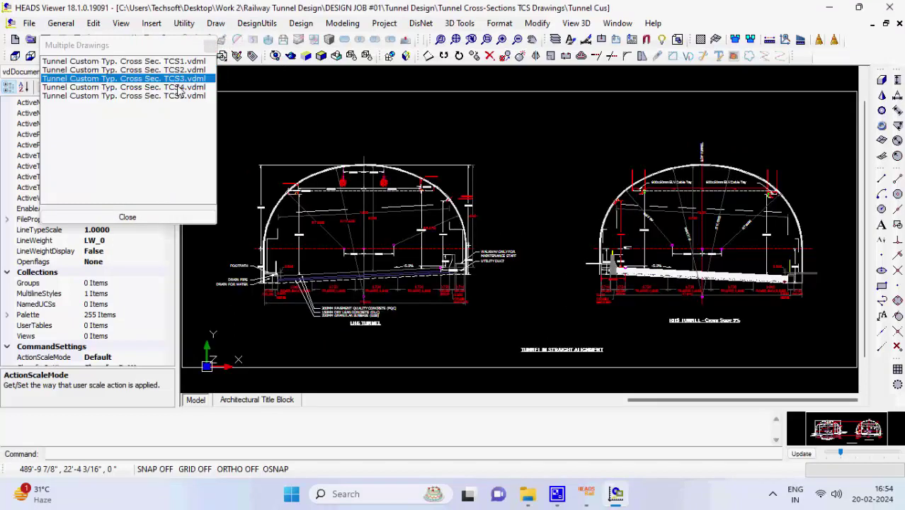
{"action": "left_click", "coordinate": [177, 96]}
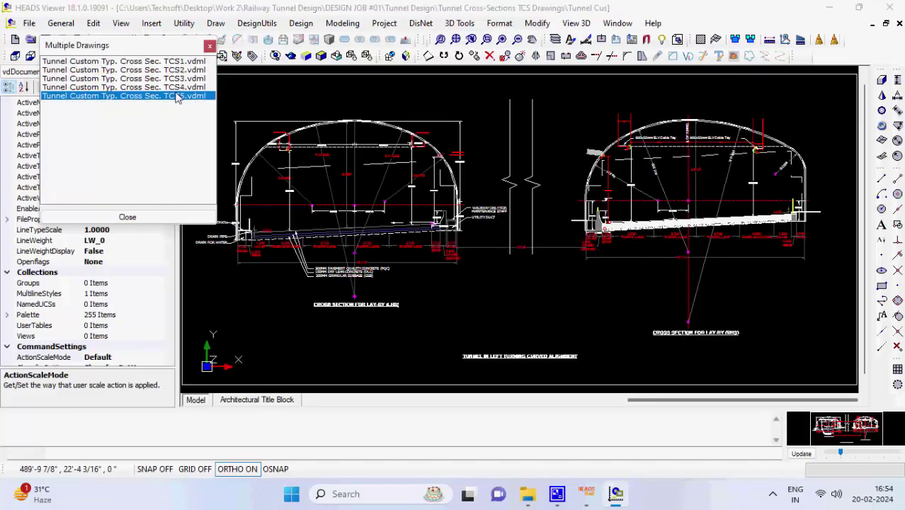
{"action": "left_click", "coordinate": [210, 46]}
{"action": "left_click", "coordinate": [451, 230]}
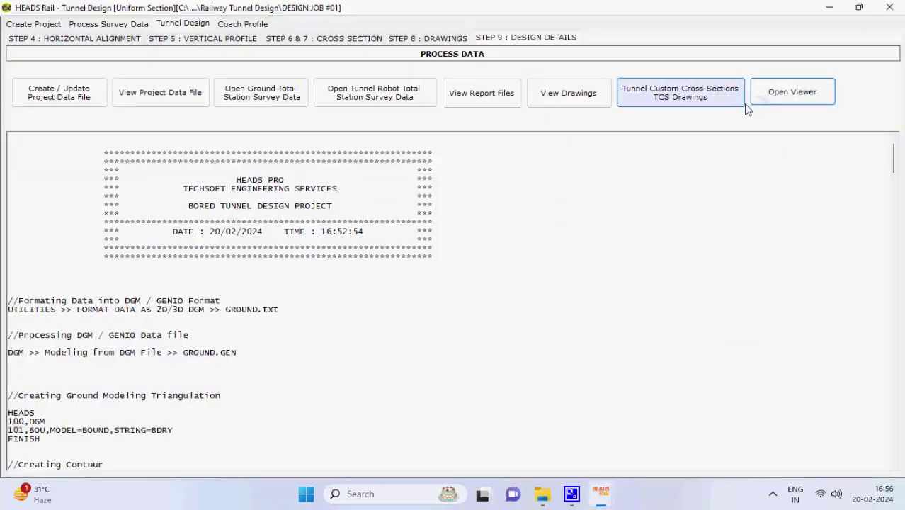
Open the HEADS Viewer from the design details with an empty drawing, then close it
{"action": "left_click", "coordinate": [742, 106]}
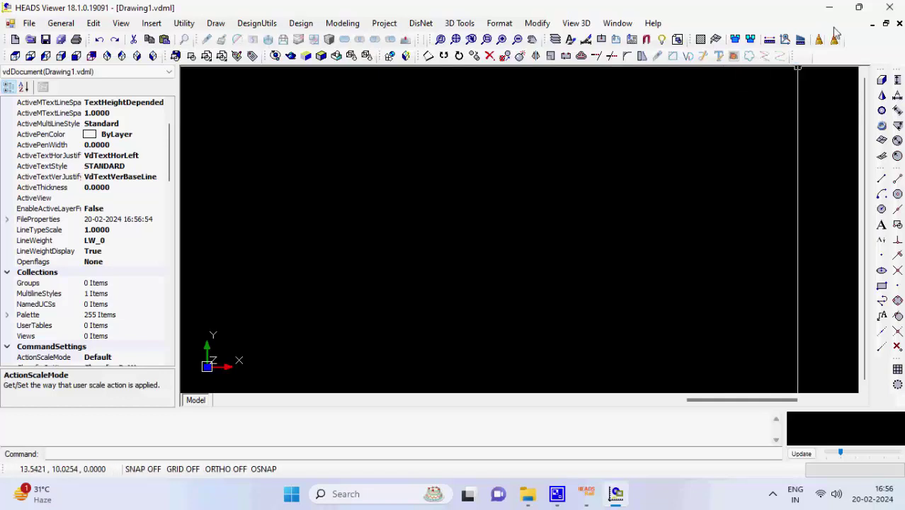
{"action": "left_click", "coordinate": [892, 8]}
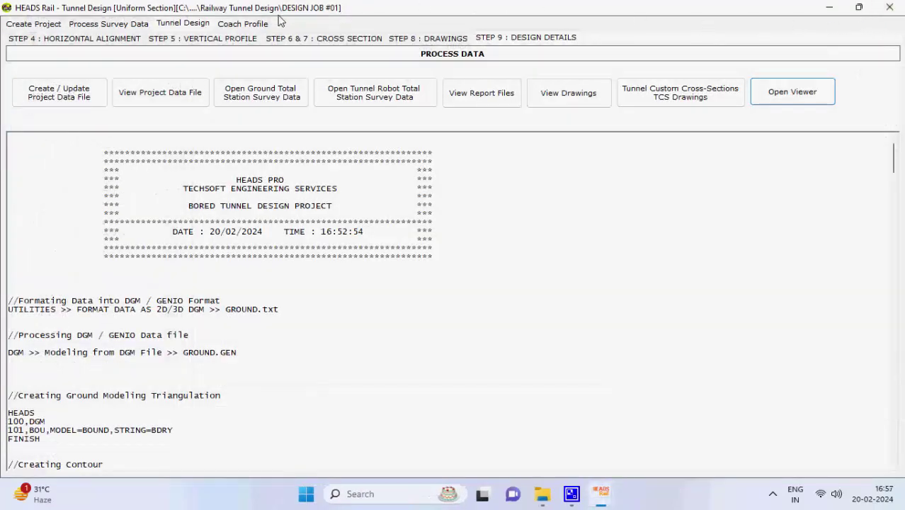
Go to the Coach Profile section and process its HALIGN horizontal alignment design data for string MC00
{"action": "left_click", "coordinate": [243, 23]}
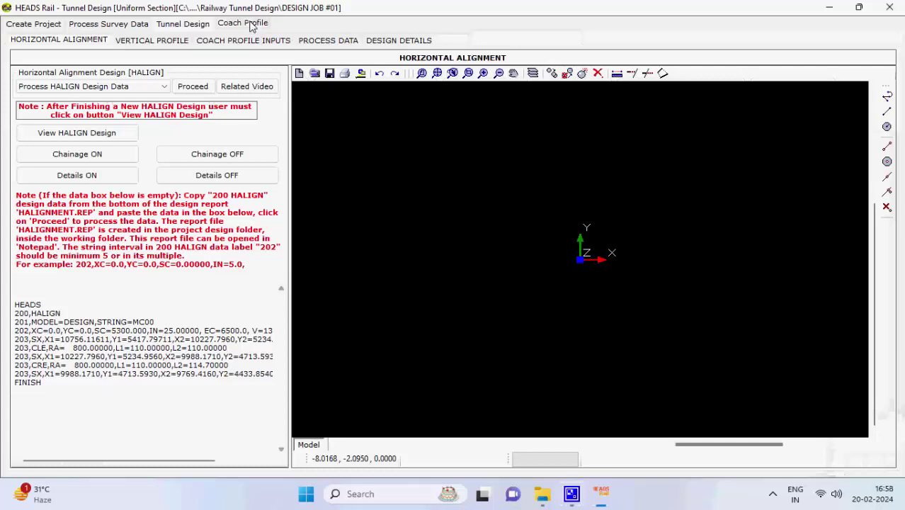
{"action": "left_click", "coordinate": [205, 89]}
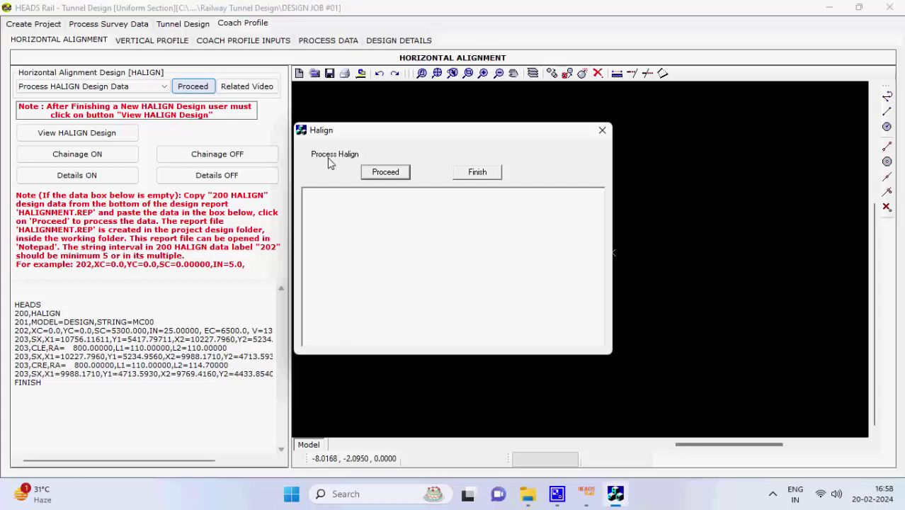
{"action": "left_click", "coordinate": [375, 174]}
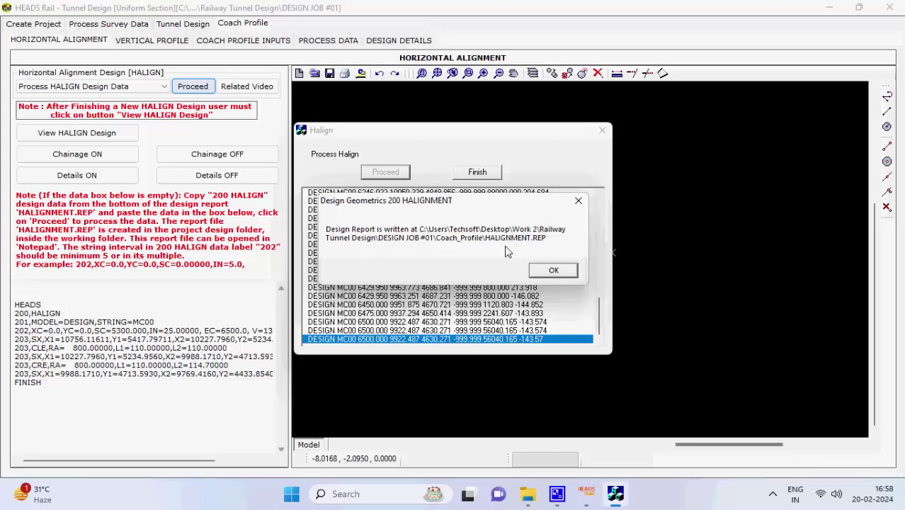
{"action": "left_click", "coordinate": [554, 270]}
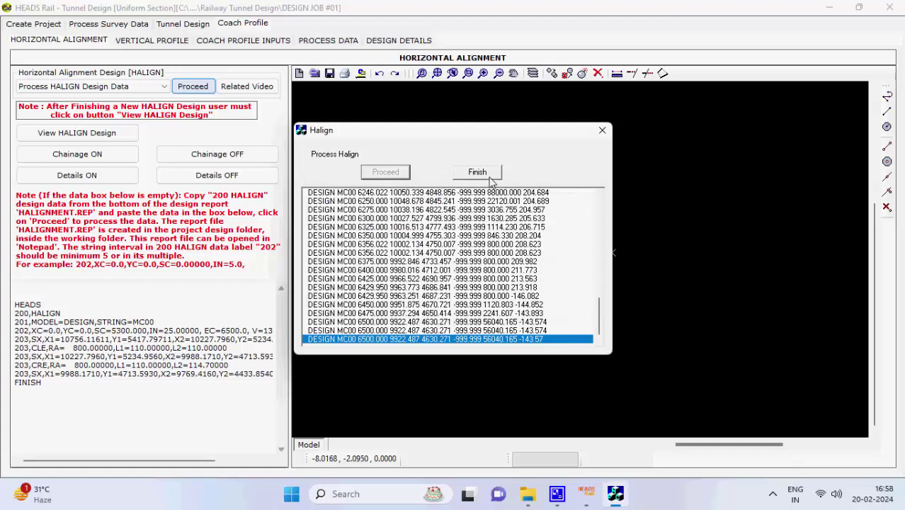
{"action": "left_click", "coordinate": [488, 174]}
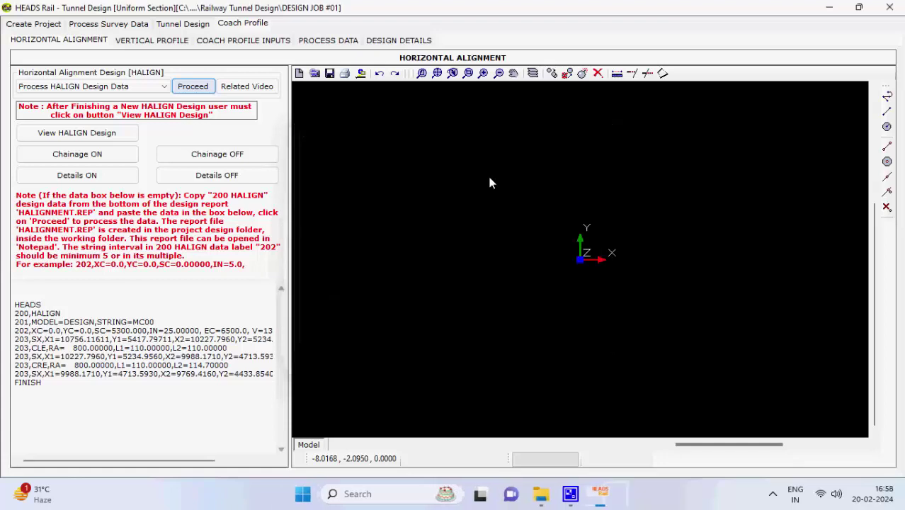
Draw the coach profile's horizontal alignment and turn on chainages for string MC00 in XXXX+YYY format on the right side
{"action": "left_click", "coordinate": [129, 135]}
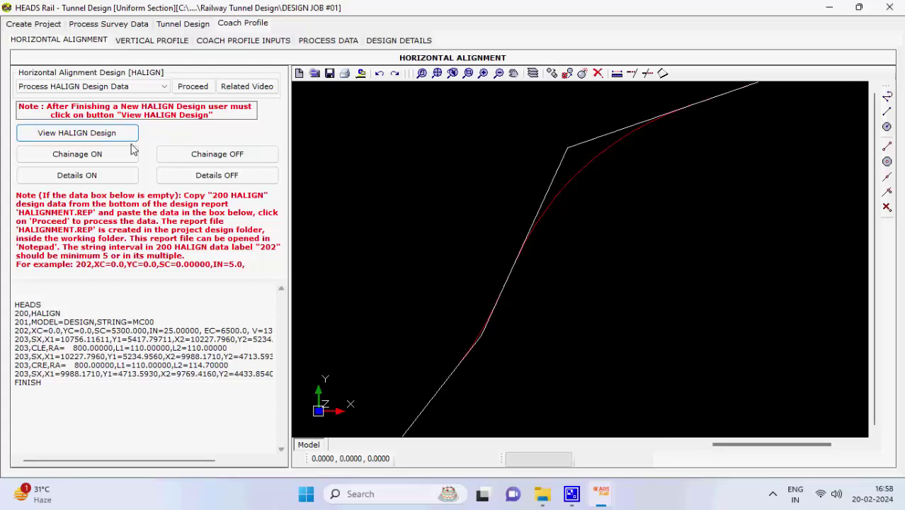
{"action": "left_click", "coordinate": [133, 153]}
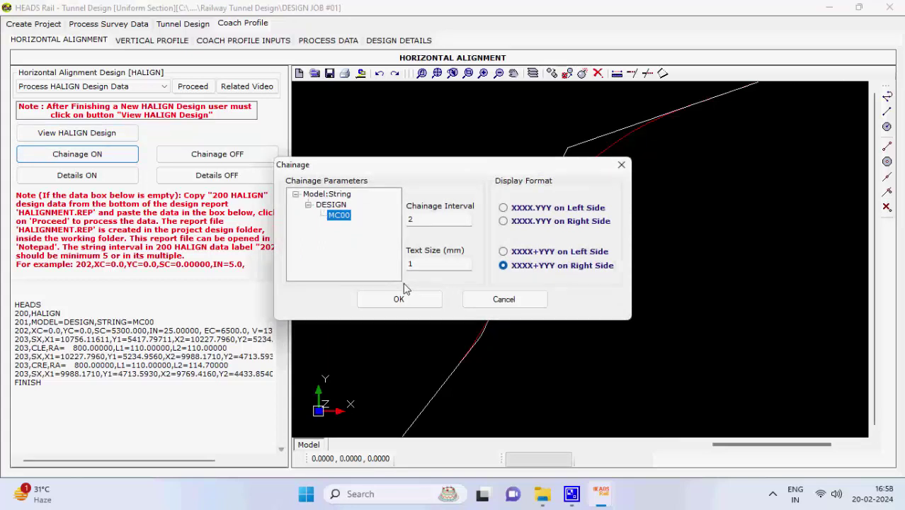
{"action": "left_click", "coordinate": [413, 298]}
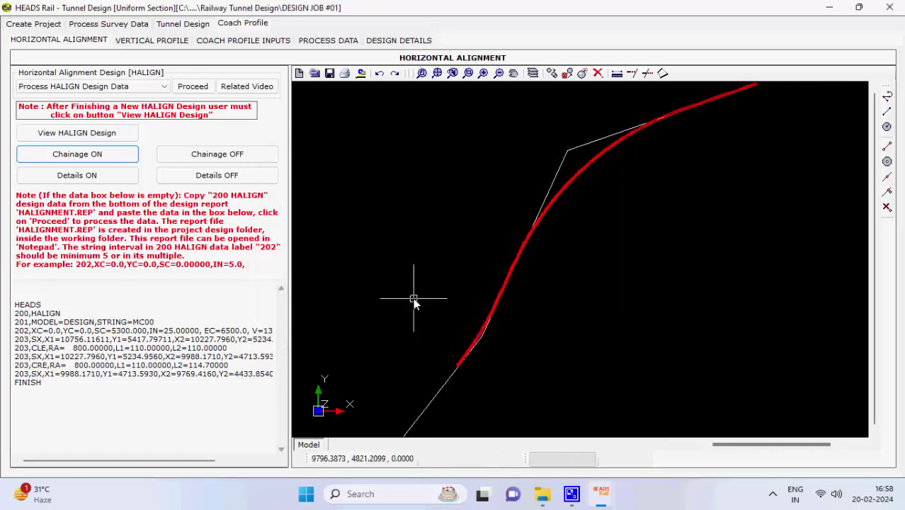
{"action": "scroll", "coordinate": [501, 279], "scroll_direction": "up", "scroll_amount": 5}
{"action": "scroll", "coordinate": [511, 269], "scroll_direction": "down", "scroll_amount": 5}
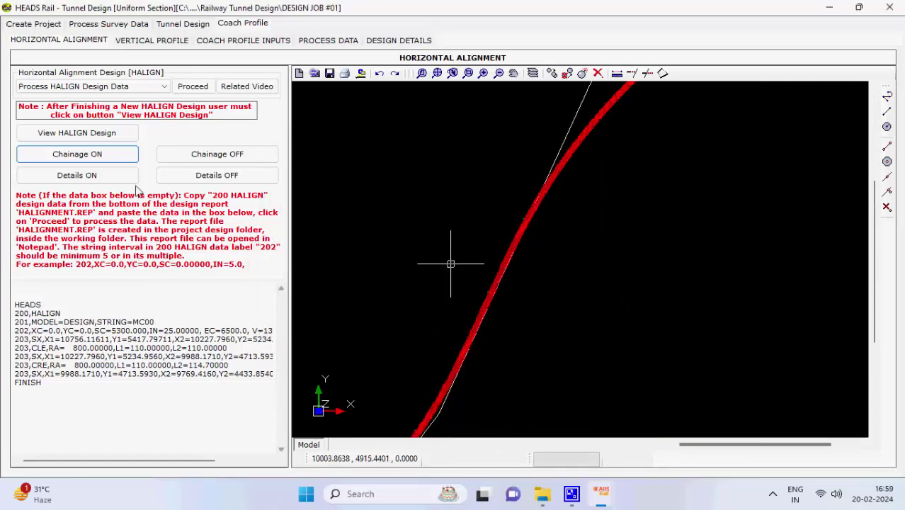
{"action": "left_click", "coordinate": [120, 161]}
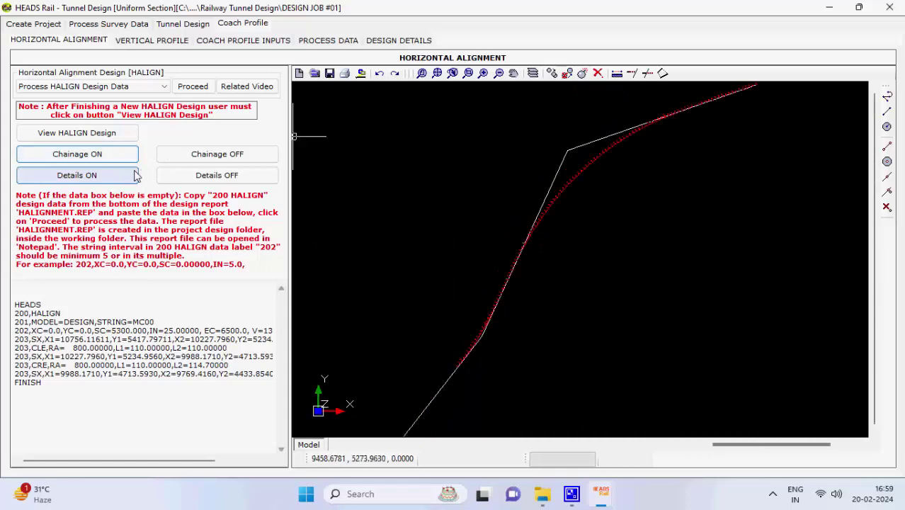
Turn on all horizontal alignment details for string MC00 with 1 mm text, inspect the first IP's details, and restore the full view
{"action": "left_click", "coordinate": [136, 176]}
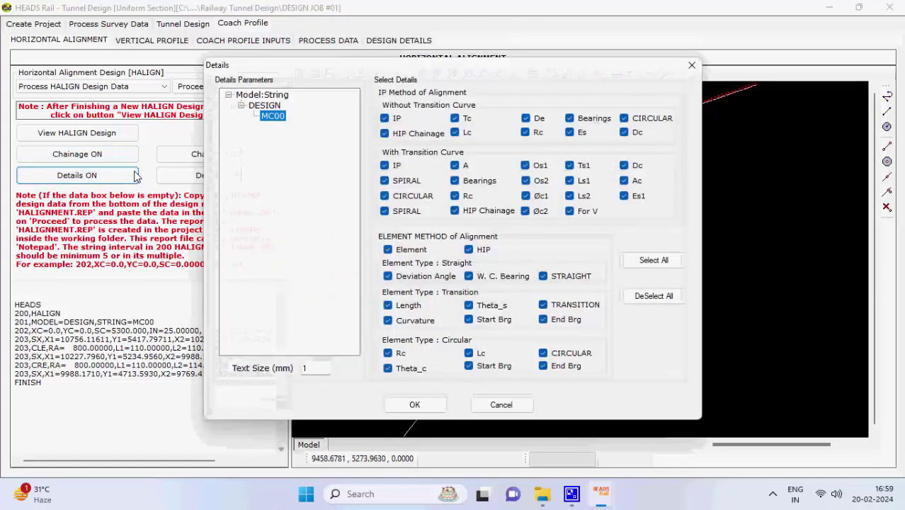
{"action": "left_click", "coordinate": [426, 406]}
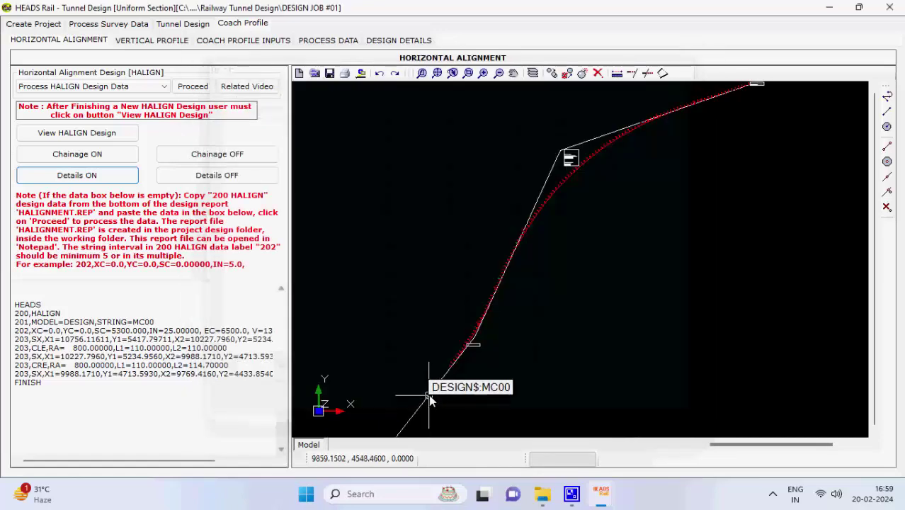
{"action": "scroll", "coordinate": [561, 161], "scroll_direction": "up", "scroll_amount": 5}
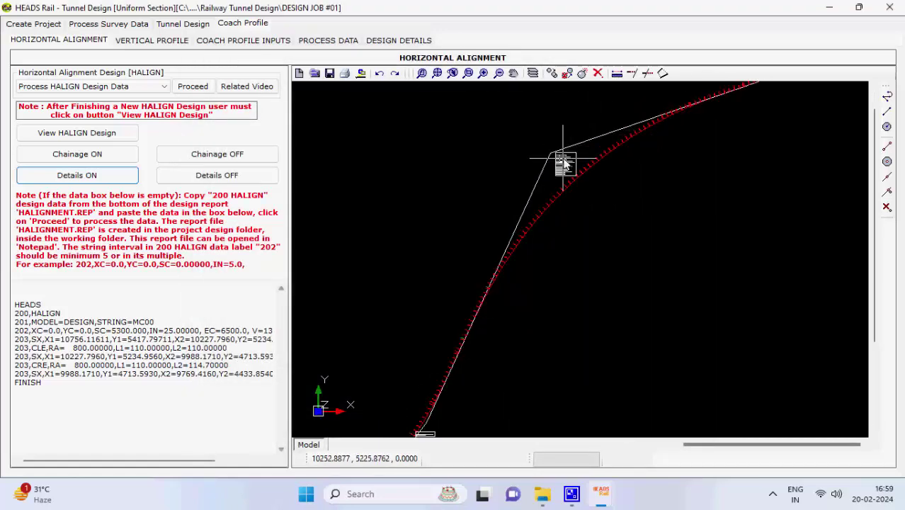
{"action": "scroll", "coordinate": [556, 161], "scroll_direction": "up", "scroll_amount": 2}
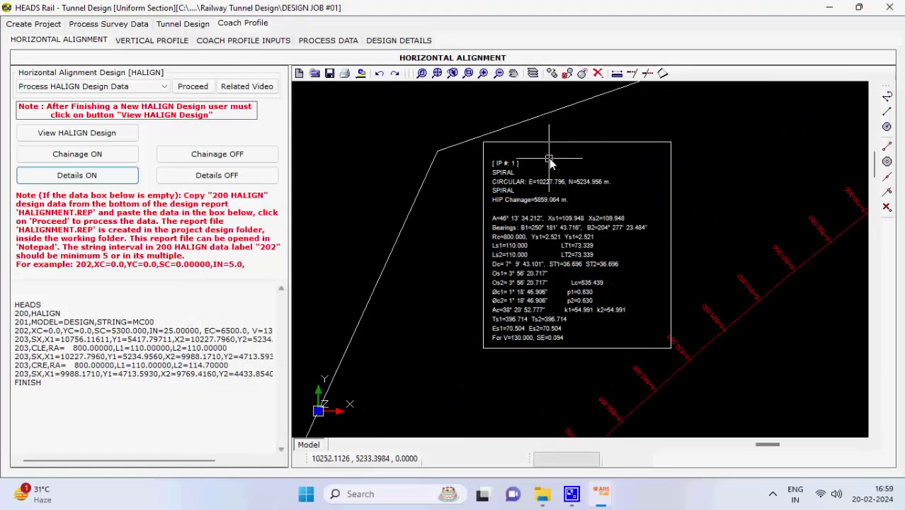
{"action": "scroll", "coordinate": [550, 163], "scroll_direction": "down", "scroll_amount": 5}
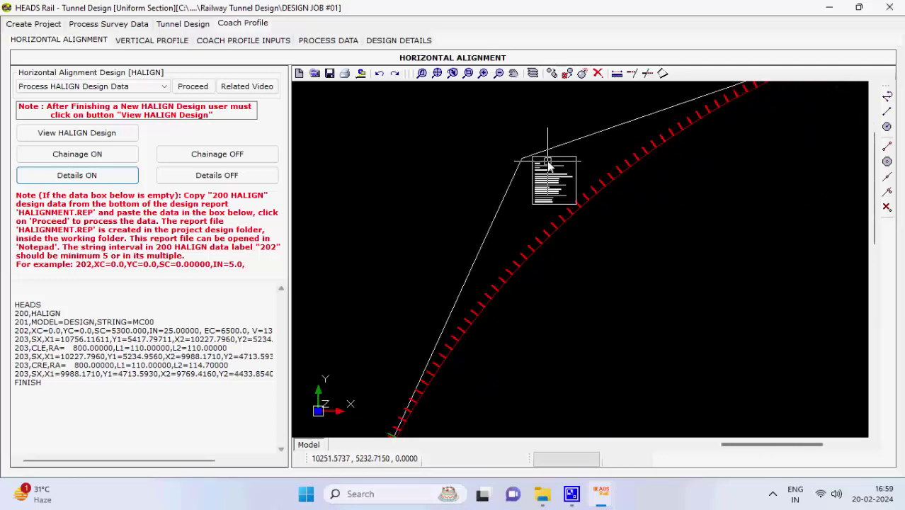
{"action": "scroll", "coordinate": [546, 163], "scroll_direction": "down", "scroll_amount": 5}
{"action": "left_click", "coordinate": [438, 75]}
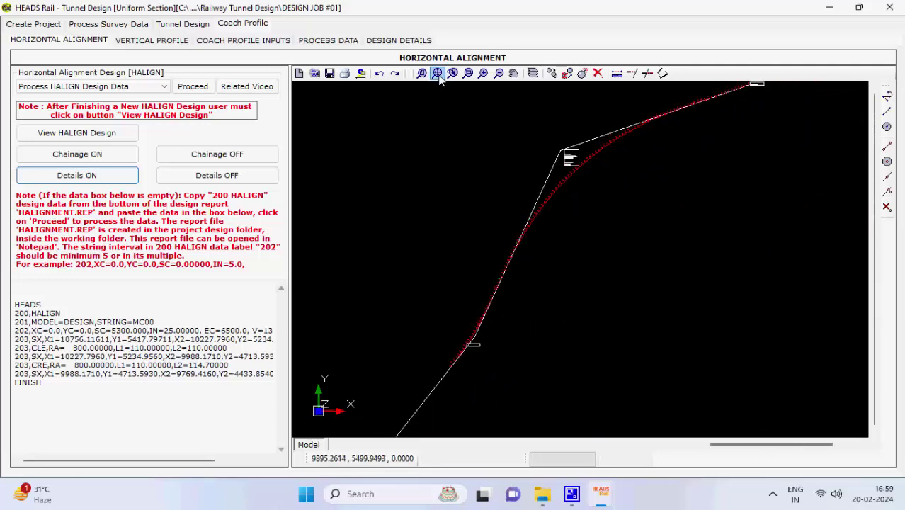
Go to the coach profile's Vertical Profile stage and process its VALIGN vertical alignment design data
{"action": "left_click", "coordinate": [169, 43]}
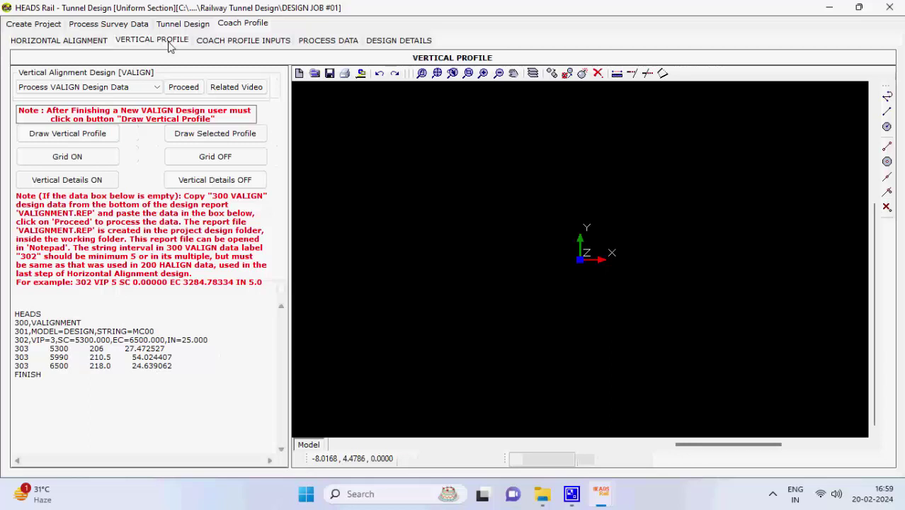
{"action": "left_click", "coordinate": [187, 89]}
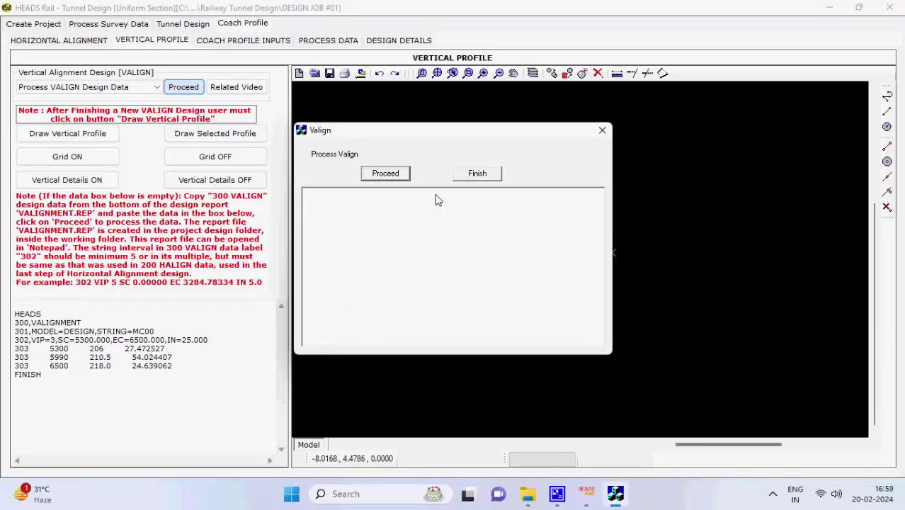
{"action": "left_click", "coordinate": [401, 174]}
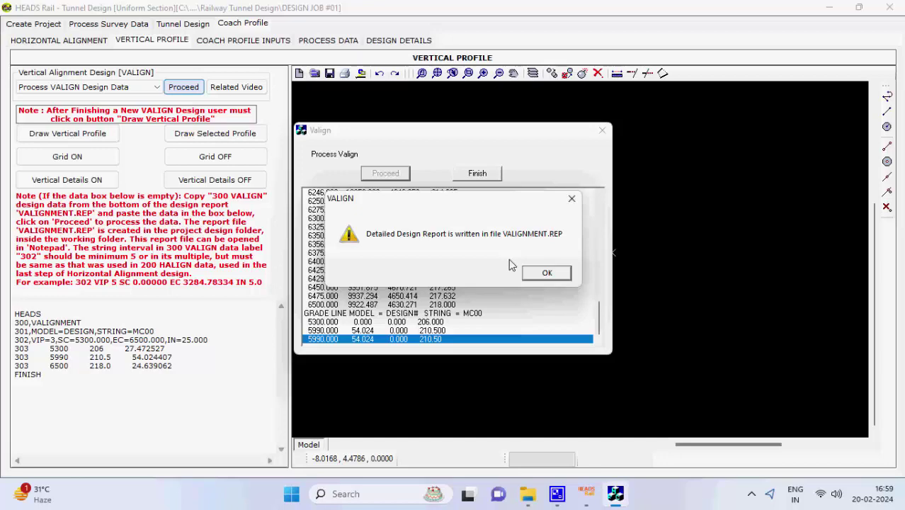
{"action": "left_click", "coordinate": [547, 273]}
{"action": "left_click", "coordinate": [479, 175]}
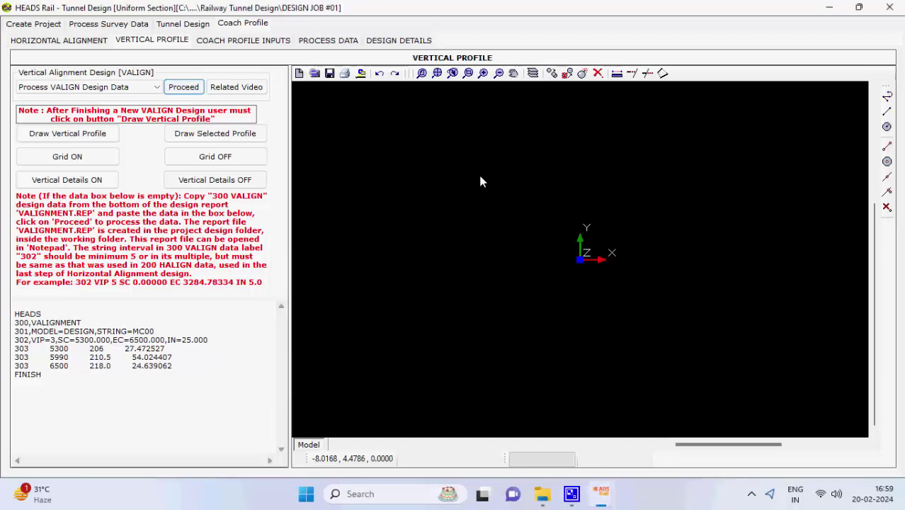
Draw the vertical profile at X scale 1 and Y scale 10, adding a grid with chainage interval 20, level interval 2 and text size 2
{"action": "left_click", "coordinate": [107, 134]}
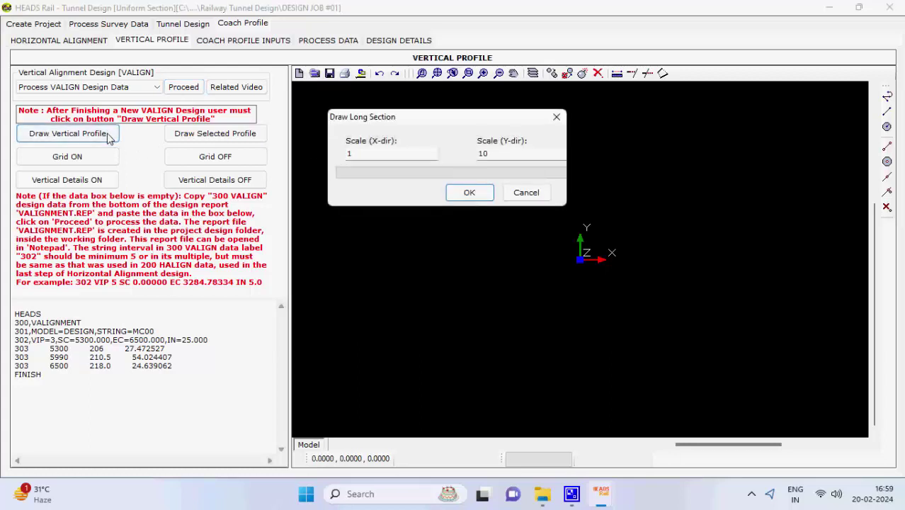
{"action": "left_click", "coordinate": [449, 198]}
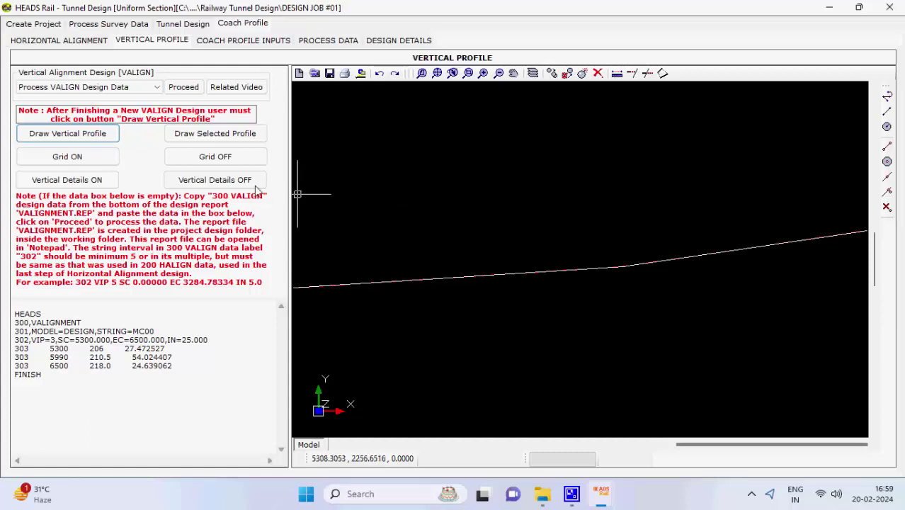
{"action": "left_click", "coordinate": [104, 161]}
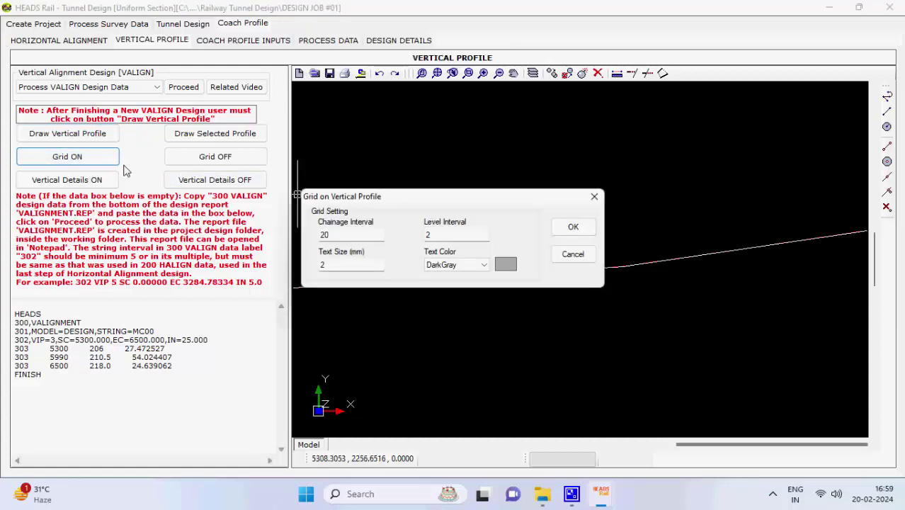
{"action": "left_click", "coordinate": [571, 230]}
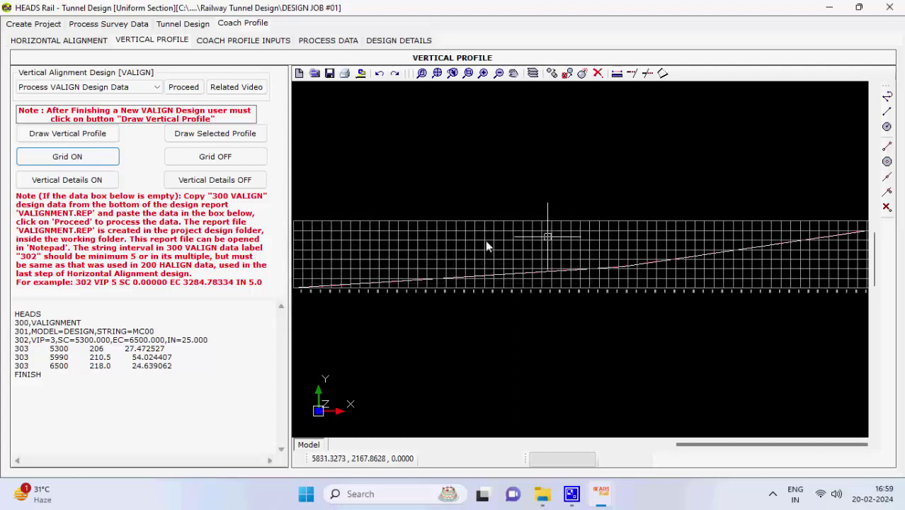
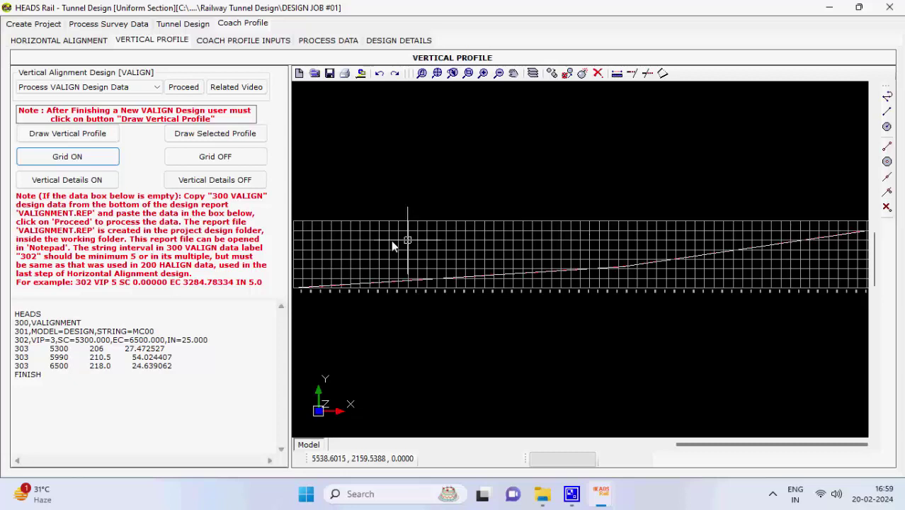
Turn on the vertical profile details for string MC00 with 1 mm text, and bring up the coach profile inputs for review
{"action": "left_click", "coordinate": [86, 182]}
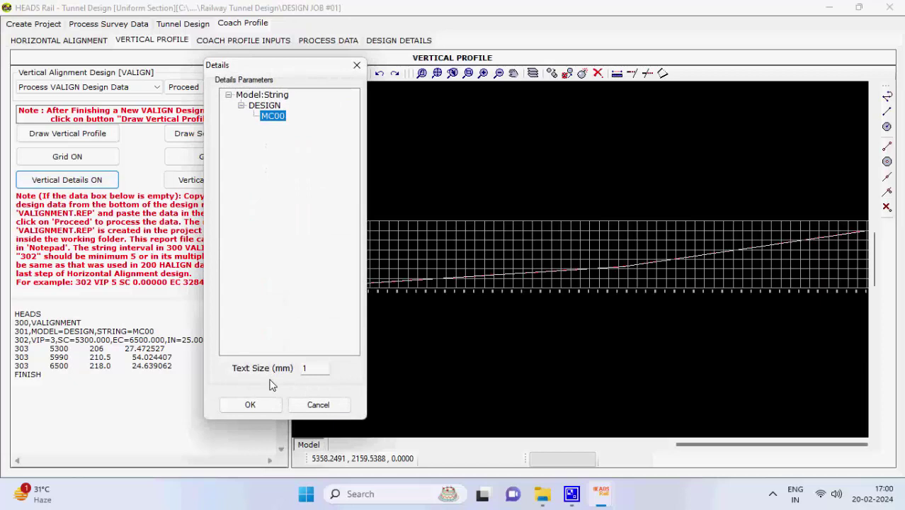
{"action": "left_click", "coordinate": [252, 405]}
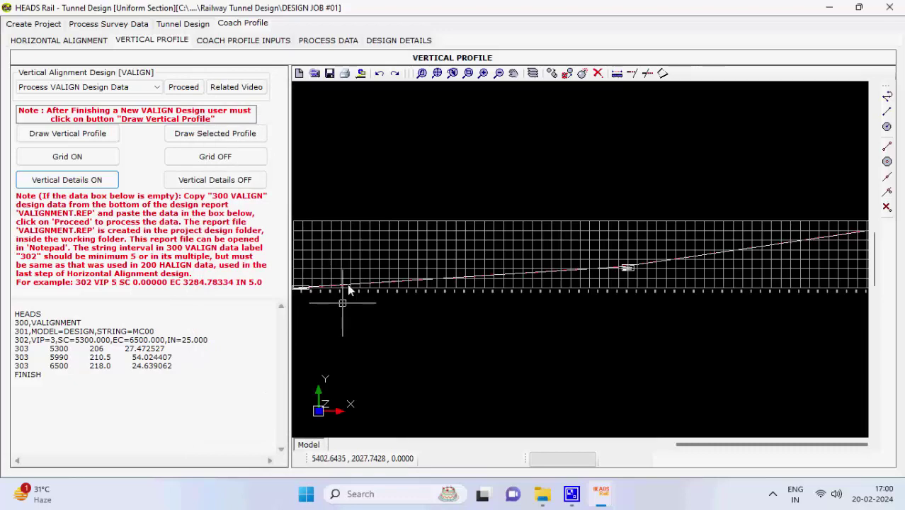
{"action": "left_click", "coordinate": [240, 43]}
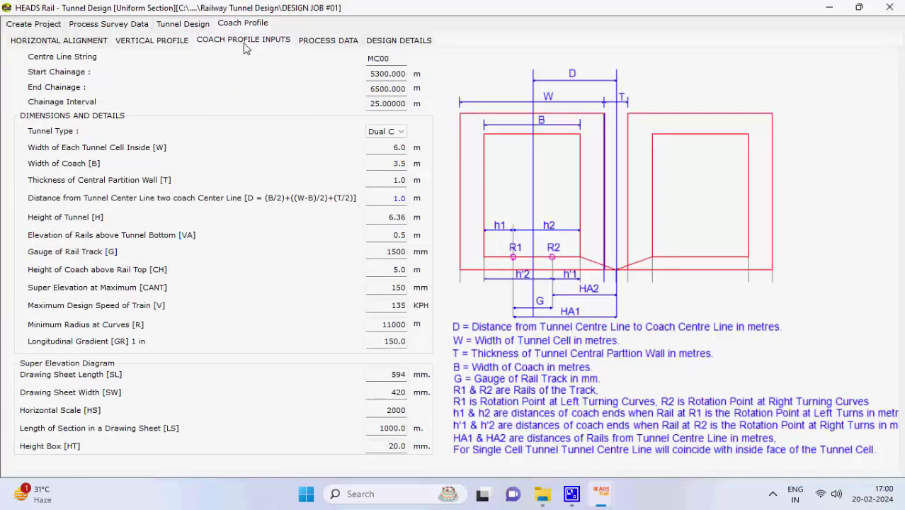
Begin processing the coach profile data with all items selected, and complete the OFFSET cross section strings process
{"action": "left_click", "coordinate": [347, 43]}
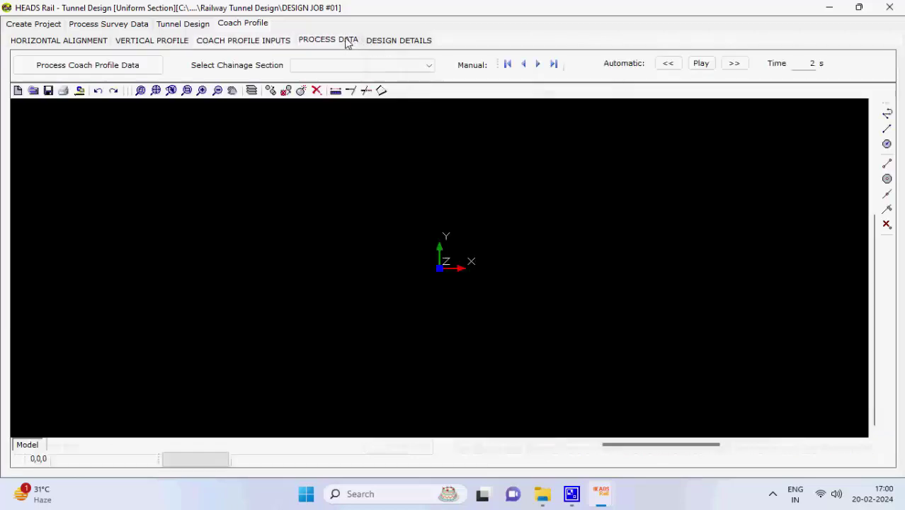
{"action": "left_click", "coordinate": [146, 71]}
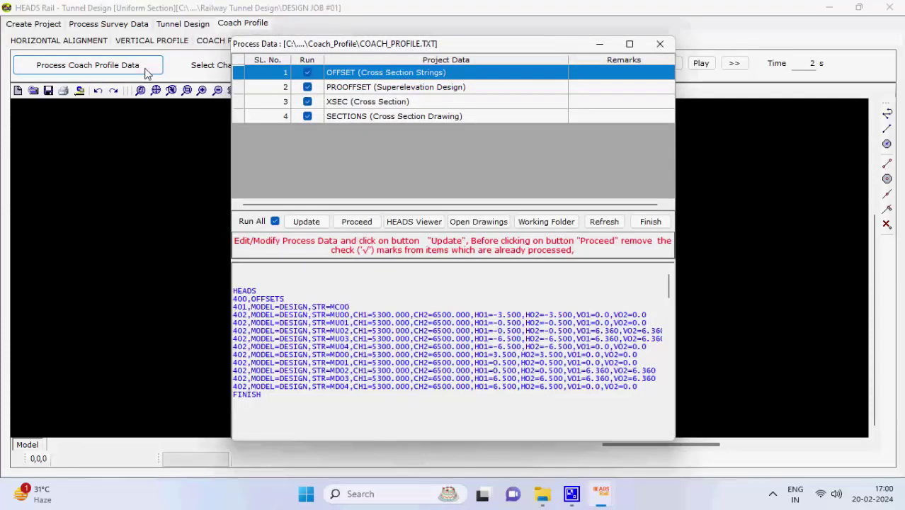
{"action": "left_click", "coordinate": [375, 223]}
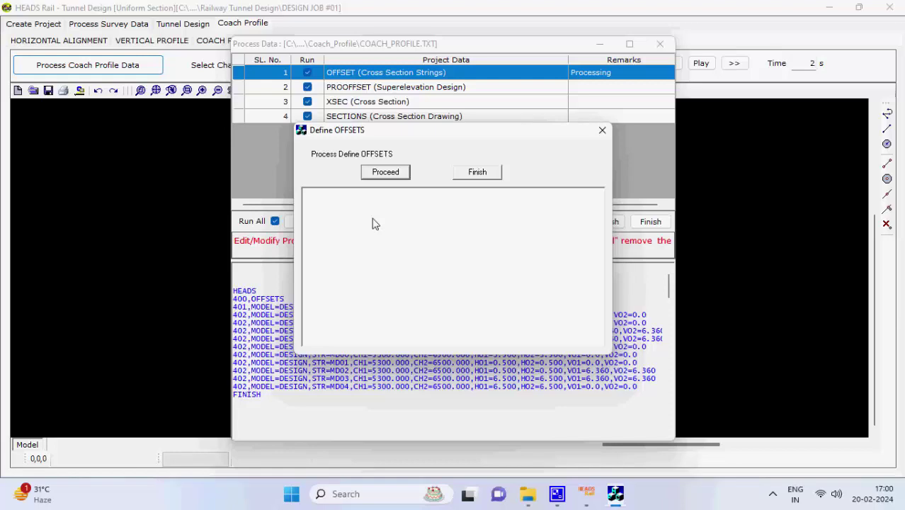
{"action": "left_click", "coordinate": [381, 173]}
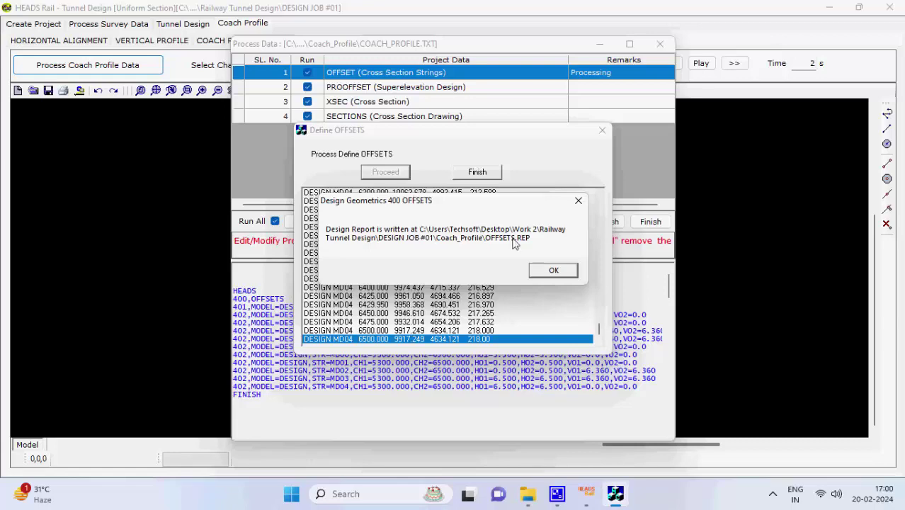
{"action": "left_click", "coordinate": [555, 269]}
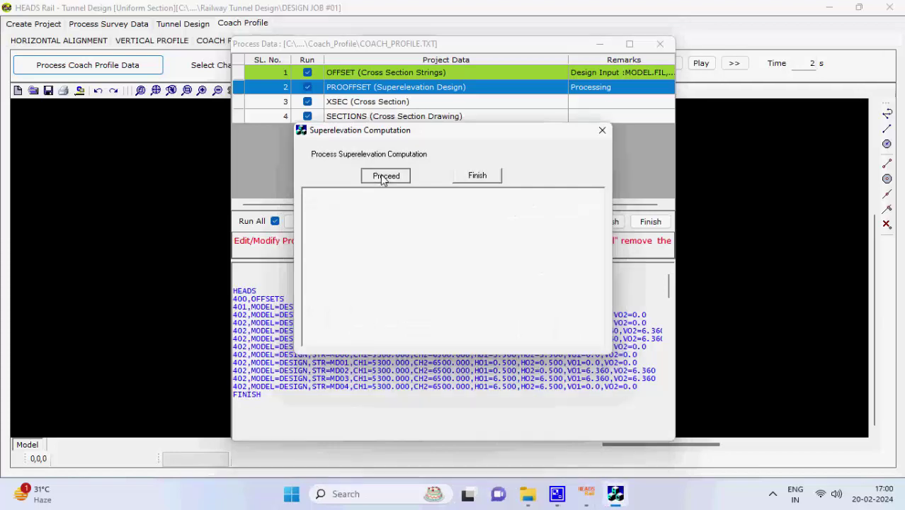
Run the PROOFFSET superelevation computation for the coach profile and finish it
{"action": "left_click", "coordinate": [383, 176]}
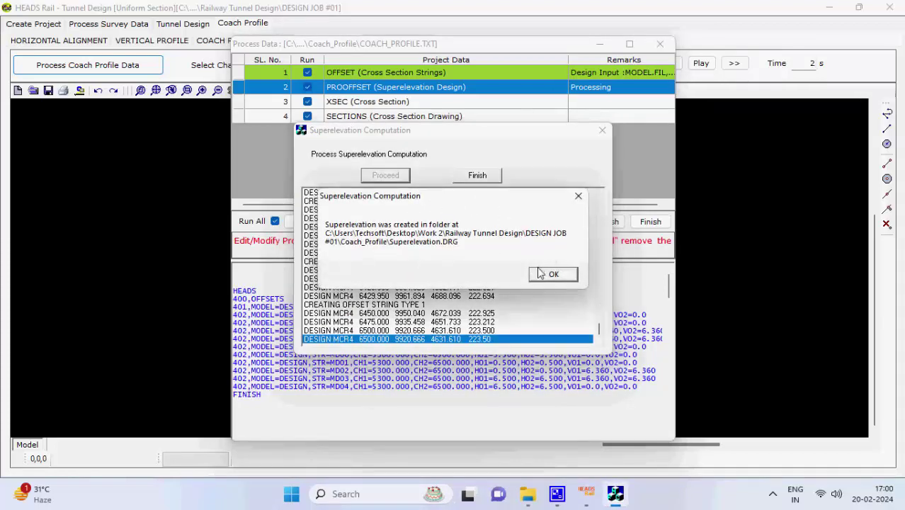
{"action": "left_click", "coordinate": [538, 273]}
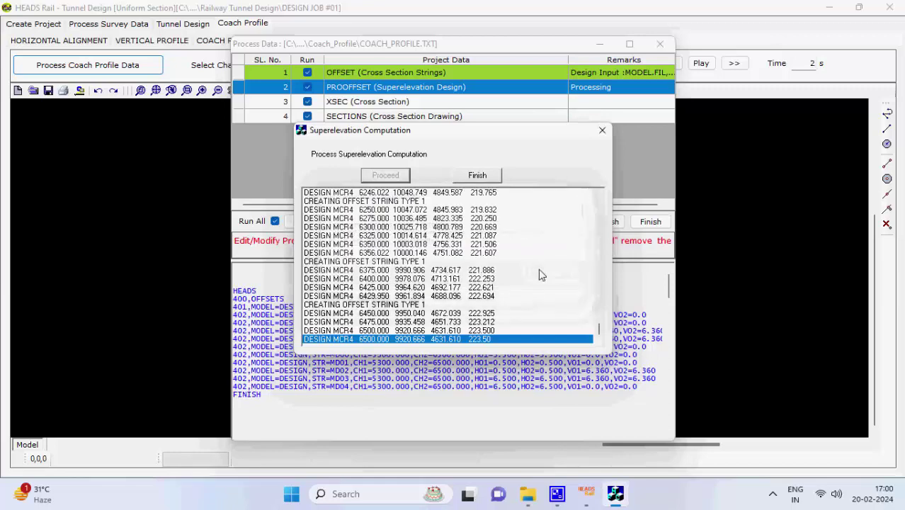
{"action": "left_click", "coordinate": [477, 176]}
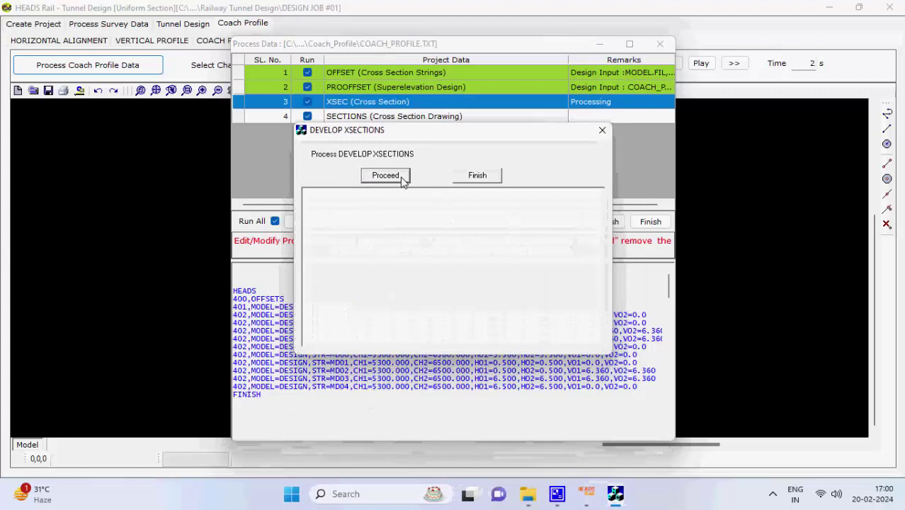
Run the XSEC process to develop the coach profile's cross sections, accept its notices and finish it
{"action": "left_click", "coordinate": [386, 176]}
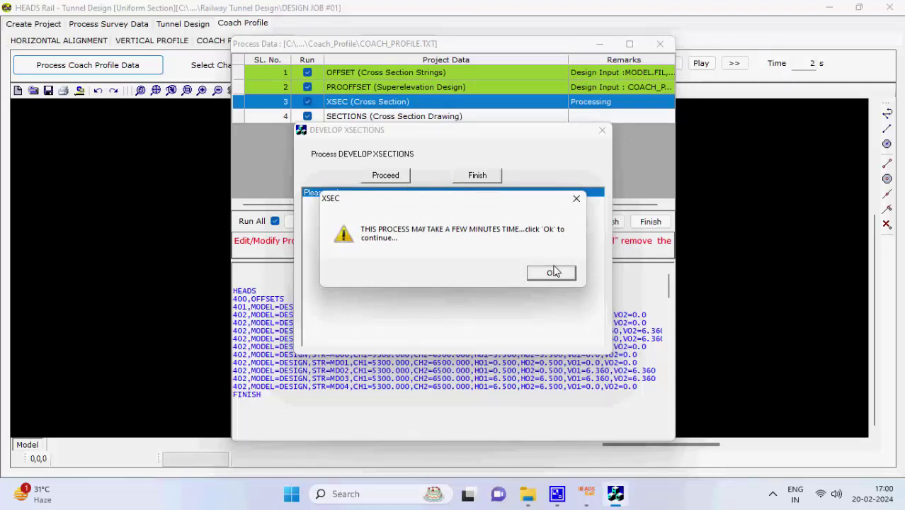
{"action": "left_click", "coordinate": [553, 273]}
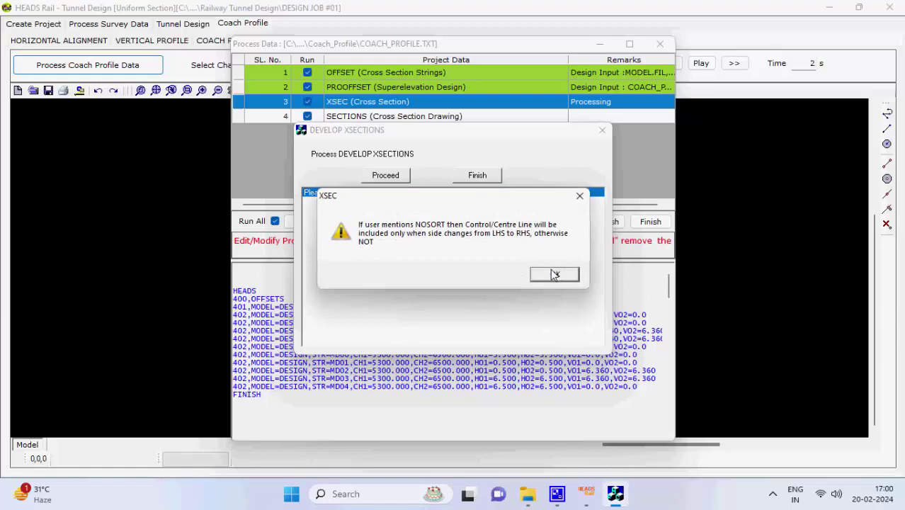
{"action": "left_click", "coordinate": [553, 274]}
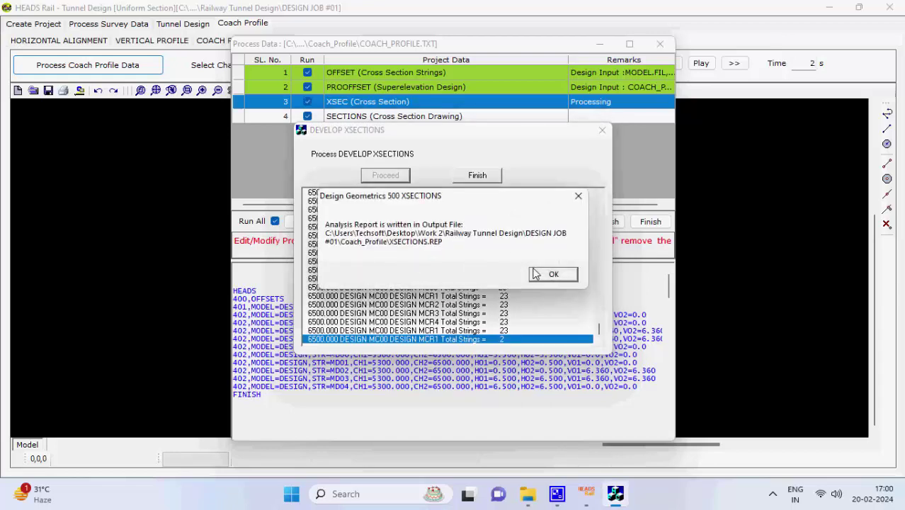
{"action": "left_click", "coordinate": [538, 274]}
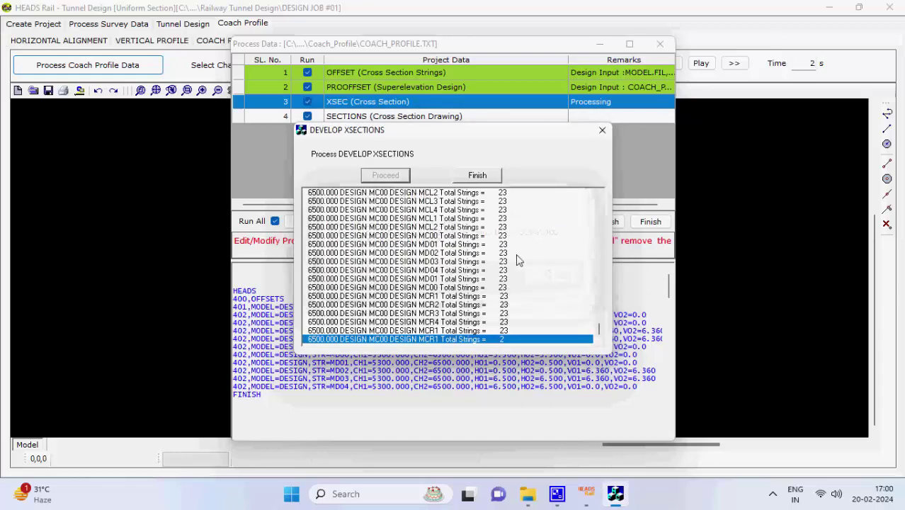
{"action": "left_click", "coordinate": [471, 176]}
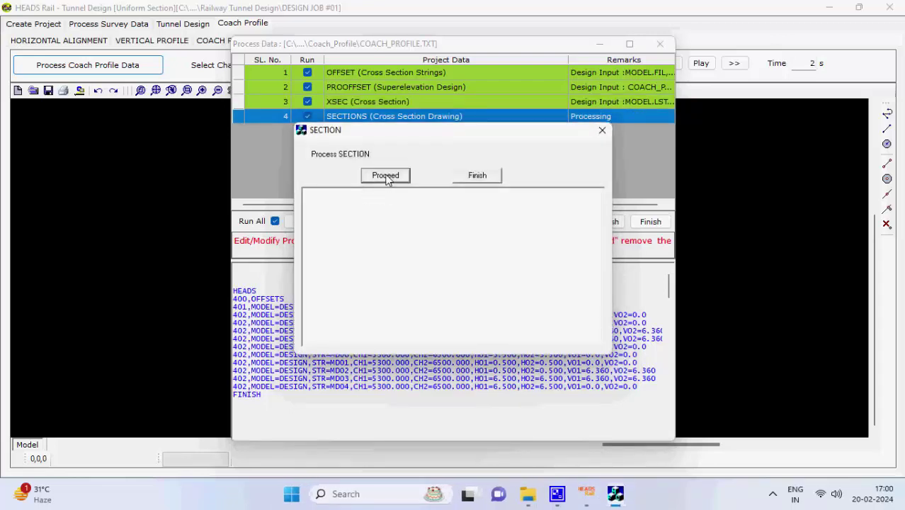
Run the SECTIONS process to create the cross section drawings, and finish the coach profile data processing
{"action": "left_click", "coordinate": [386, 177]}
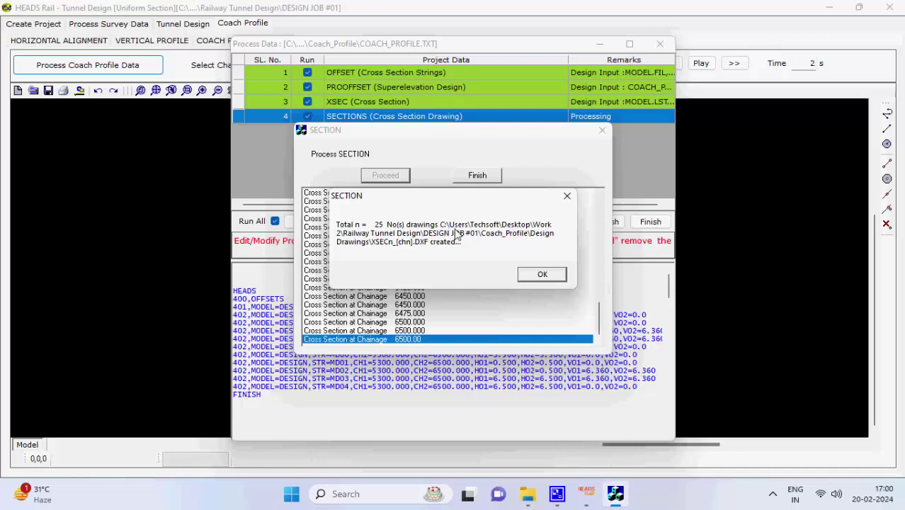
{"action": "left_click", "coordinate": [533, 274]}
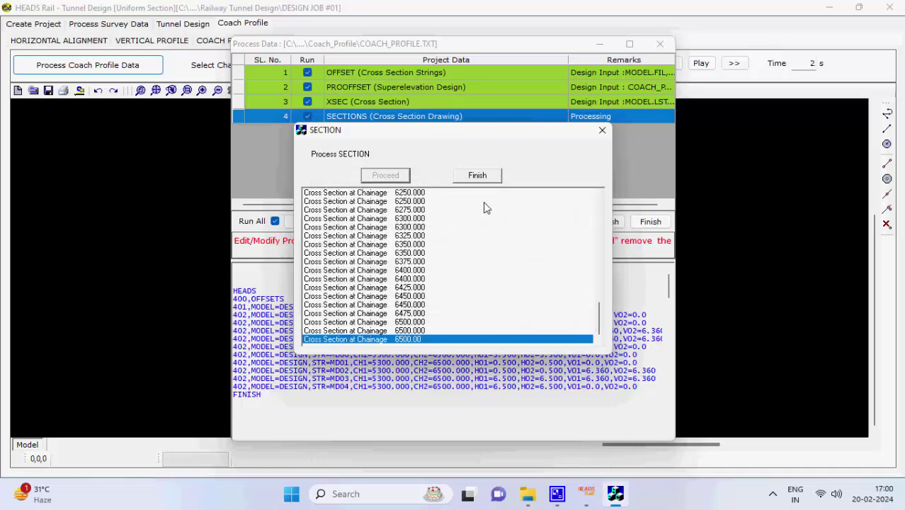
{"action": "left_click", "coordinate": [476, 178]}
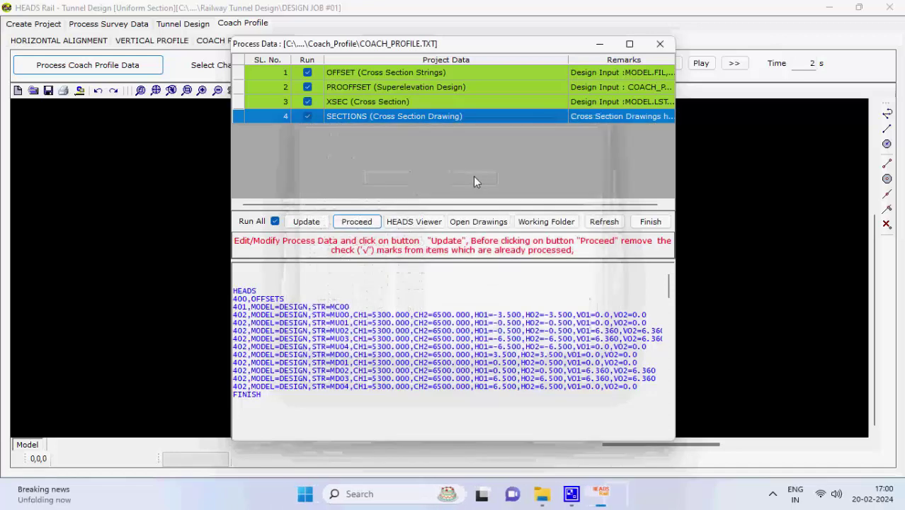
{"action": "left_click", "coordinate": [650, 222]}
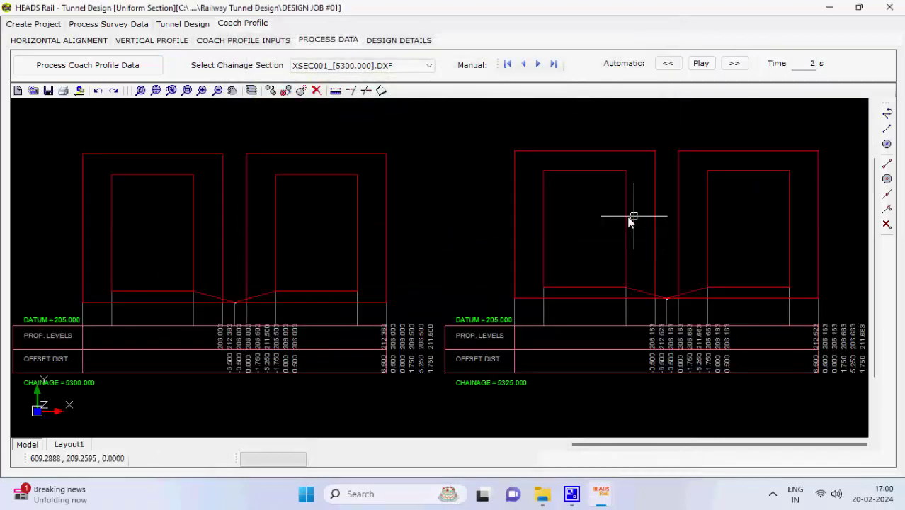
View the coach profile cross sections at chainages 5400, 5900, 6450 and 5350 to compare the coach tilt
{"action": "left_click", "coordinate": [428, 66]}
{"action": "left_click", "coordinate": [404, 97]}
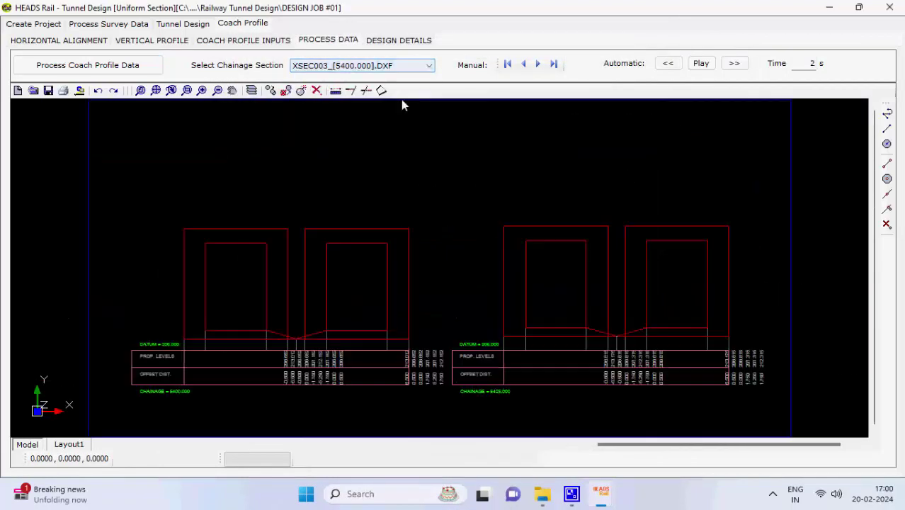
{"action": "left_click", "coordinate": [430, 65]}
{"action": "left_click", "coordinate": [386, 185]}
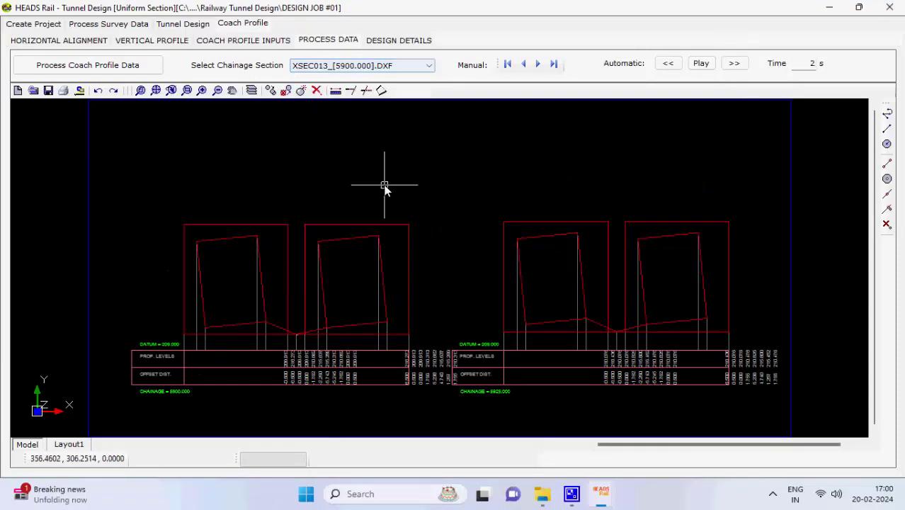
{"action": "left_click", "coordinate": [430, 66]}
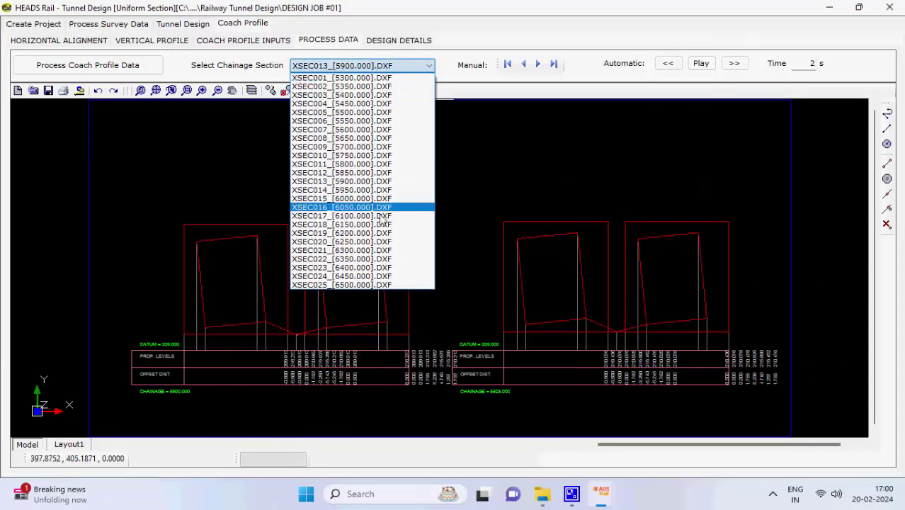
{"action": "left_click", "coordinate": [347, 276]}
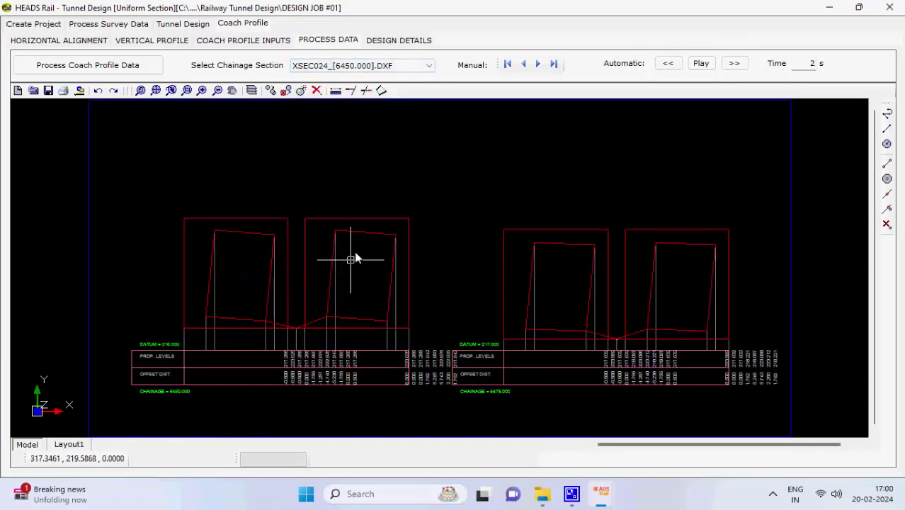
{"action": "left_click", "coordinate": [428, 65]}
{"action": "left_click", "coordinate": [394, 86]}
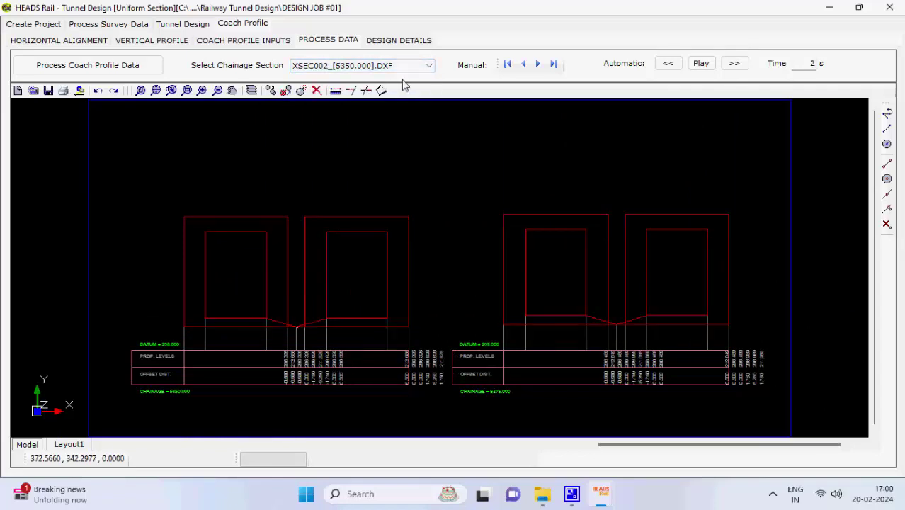
Step forward manually through the cross section drawings from chainage 5350 to 5550
{"action": "left_click", "coordinate": [538, 65]}
{"action": "left_click", "coordinate": [538, 65]}
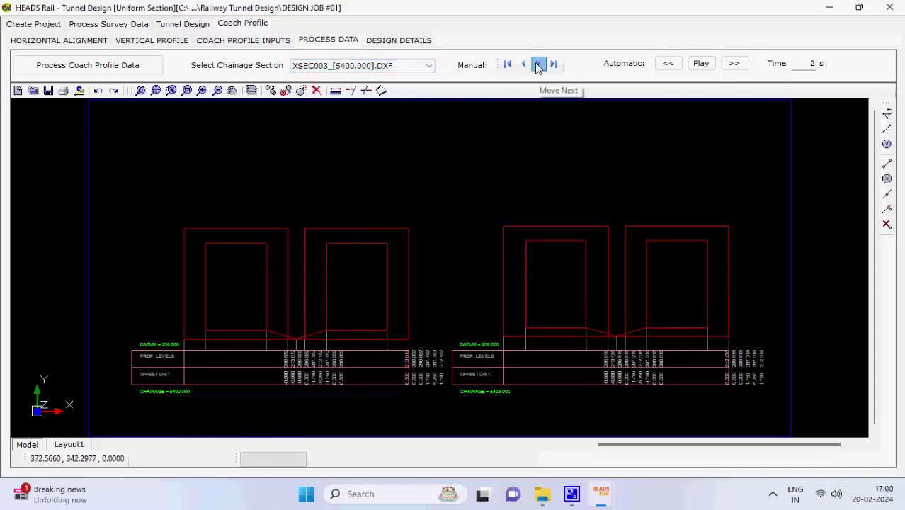
{"action": "left_click", "coordinate": [538, 64]}
{"action": "left_click", "coordinate": [538, 65]}
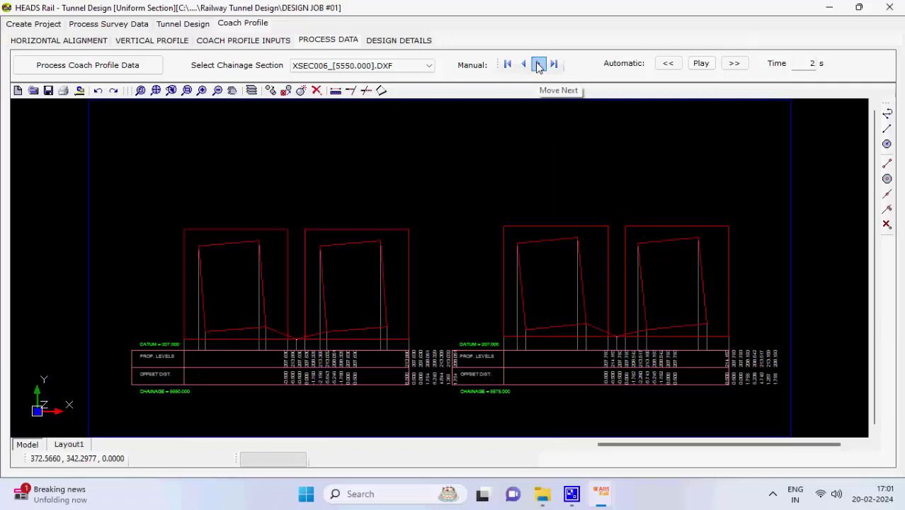
Go to the coach profile's Design Details stage and create its project data file
{"action": "left_click", "coordinate": [416, 39]}
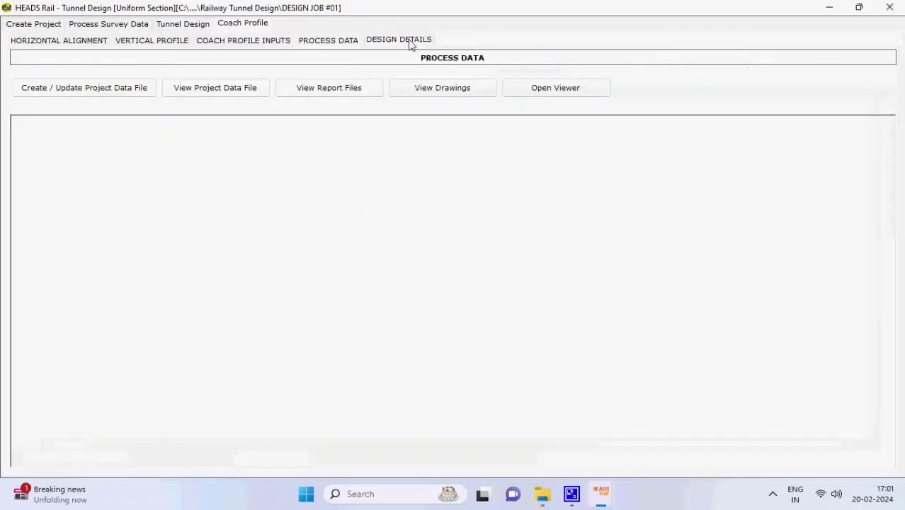
{"action": "left_click", "coordinate": [117, 91]}
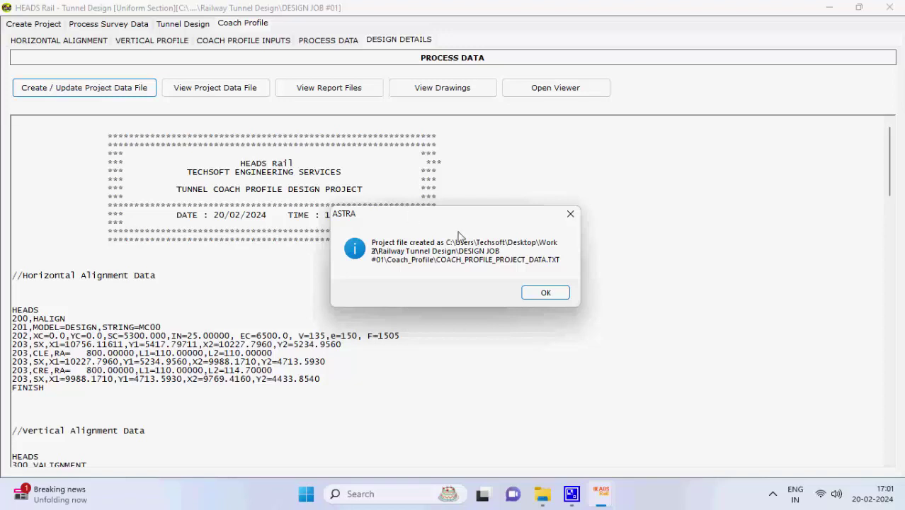
{"action": "left_click", "coordinate": [551, 292]}
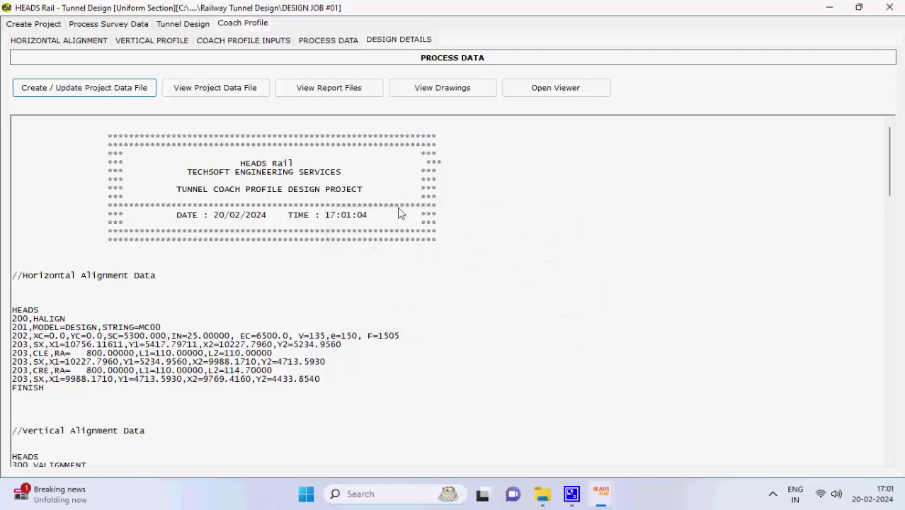
View the coach profile's project data file and its HALIGNMENT.REP report, closing each after review
{"action": "left_click", "coordinate": [250, 99]}
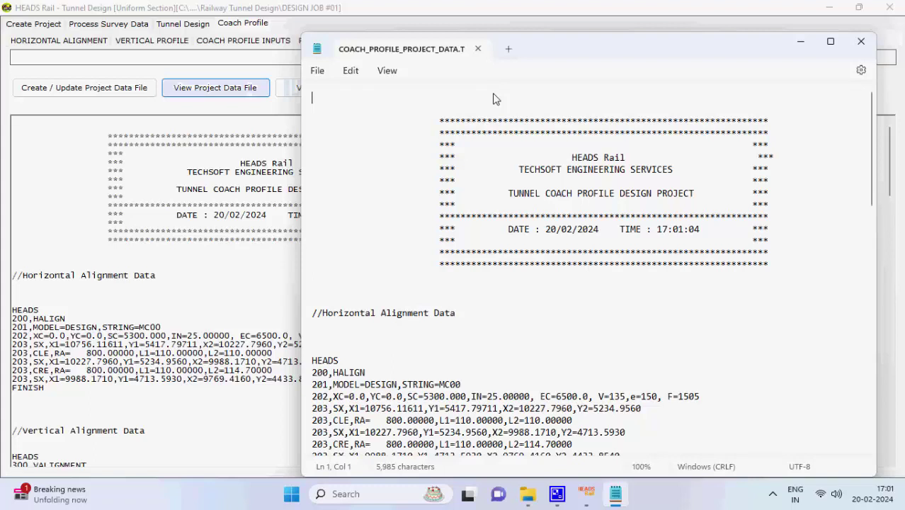
{"action": "left_click", "coordinate": [478, 51]}
{"action": "left_click", "coordinate": [373, 89]}
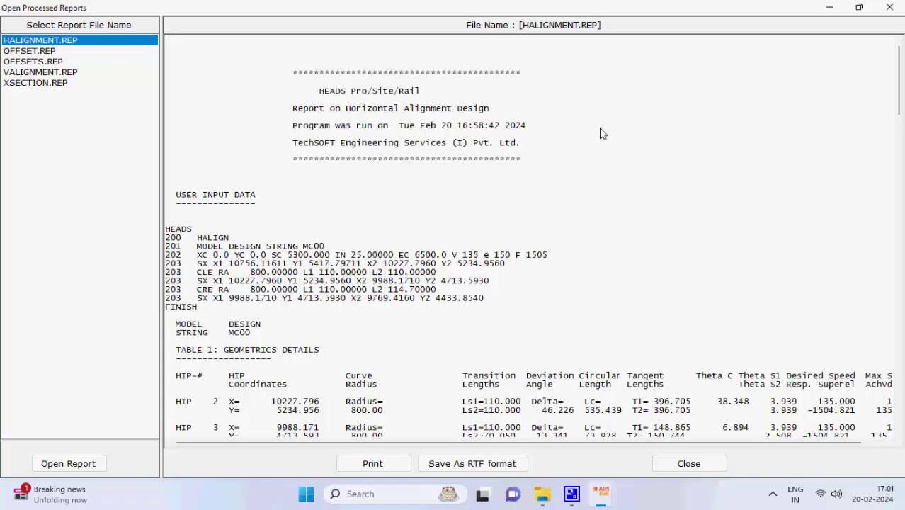
{"action": "left_click", "coordinate": [890, 7]}
Open all the coach profile design drawings and view the XSEC007 cross section drawing at chainage 5600
{"action": "left_click", "coordinate": [473, 94]}
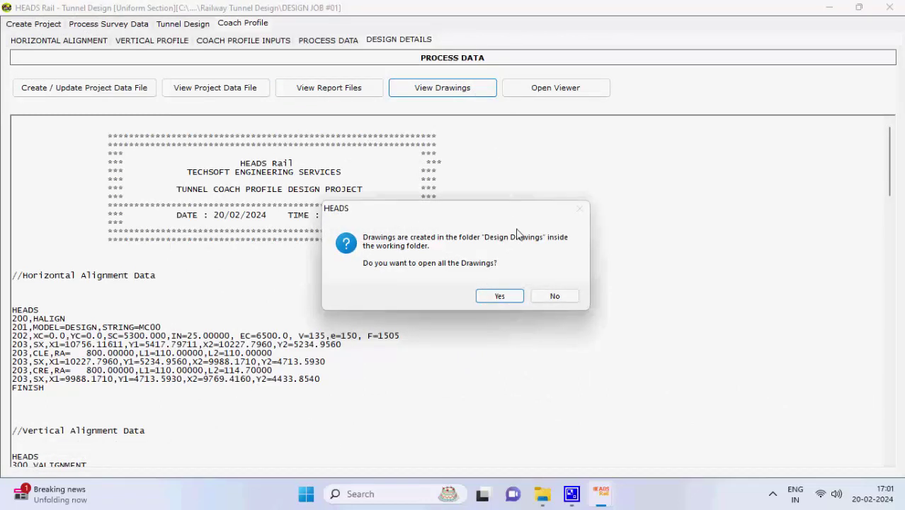
{"action": "left_click", "coordinate": [516, 296]}
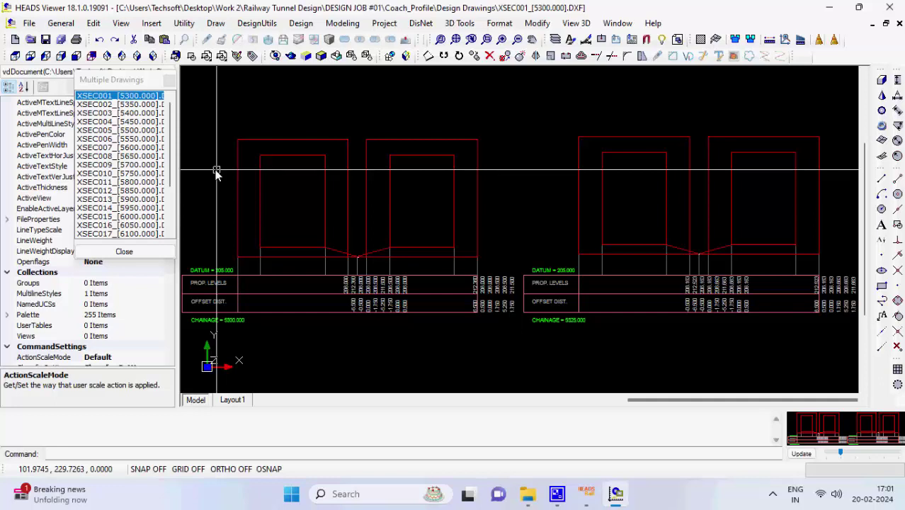
{"action": "scroll", "coordinate": [142, 149], "scroll_direction": "down", "scroll_amount": 3}
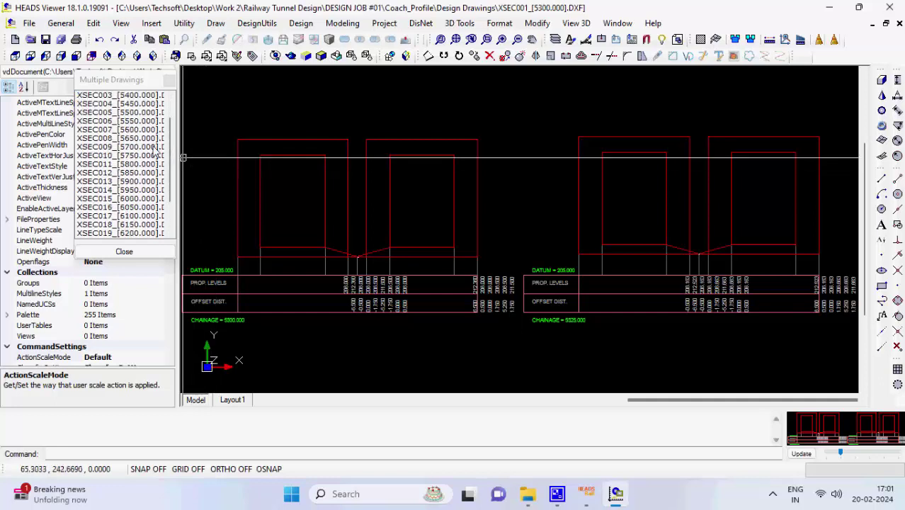
{"action": "left_click", "coordinate": [152, 147]}
{"action": "scroll", "coordinate": [154, 148], "scroll_direction": "up", "scroll_amount": 3}
{"action": "left_click", "coordinate": [154, 147]}
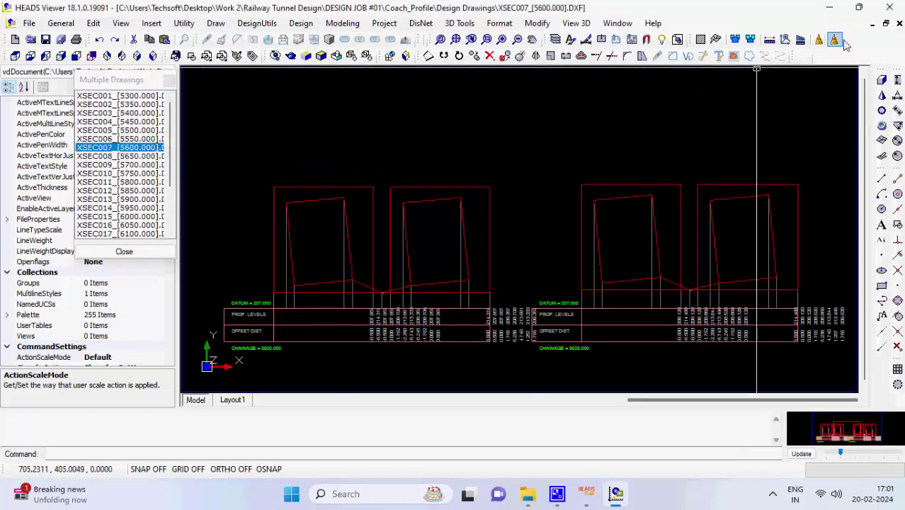
Close the cross section drawings without saving, and briefly open the standalone drawing viewer before closing it
{"action": "left_click", "coordinate": [889, 8]}
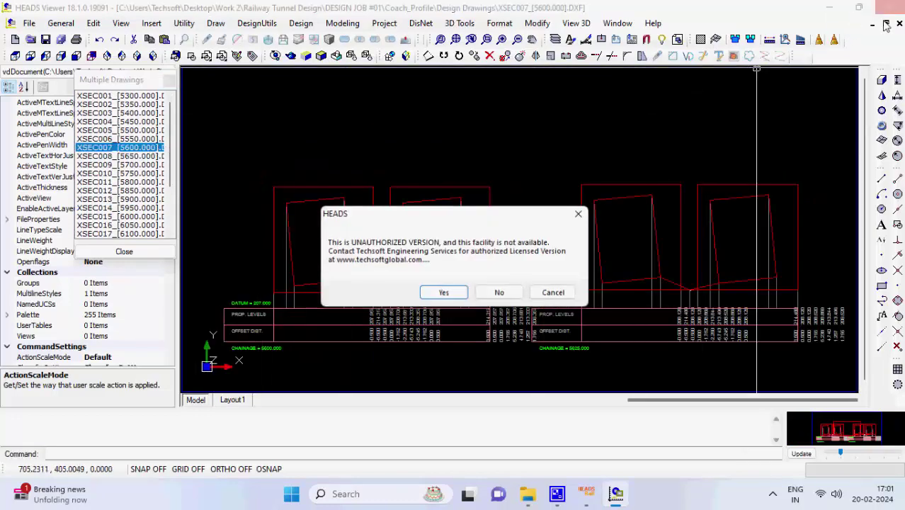
{"action": "left_click", "coordinate": [499, 292]}
{"action": "left_click", "coordinate": [476, 235]}
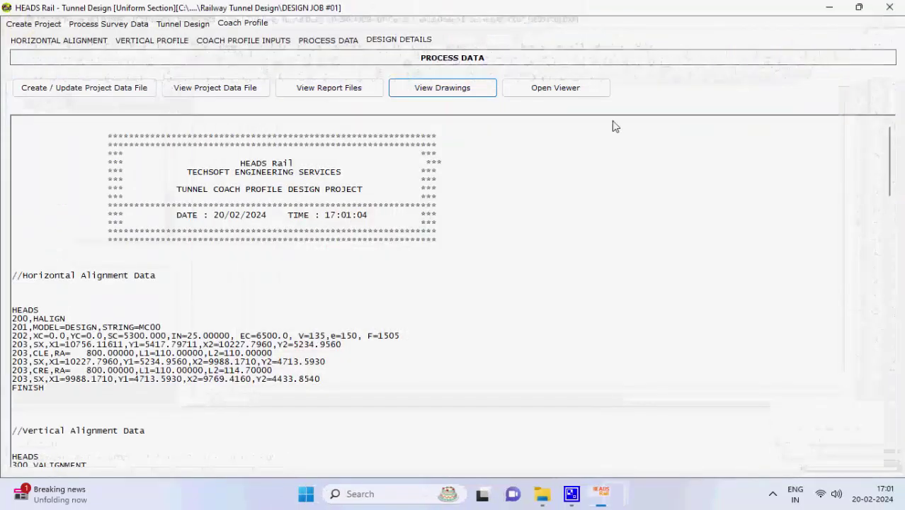
{"action": "left_click", "coordinate": [597, 88]}
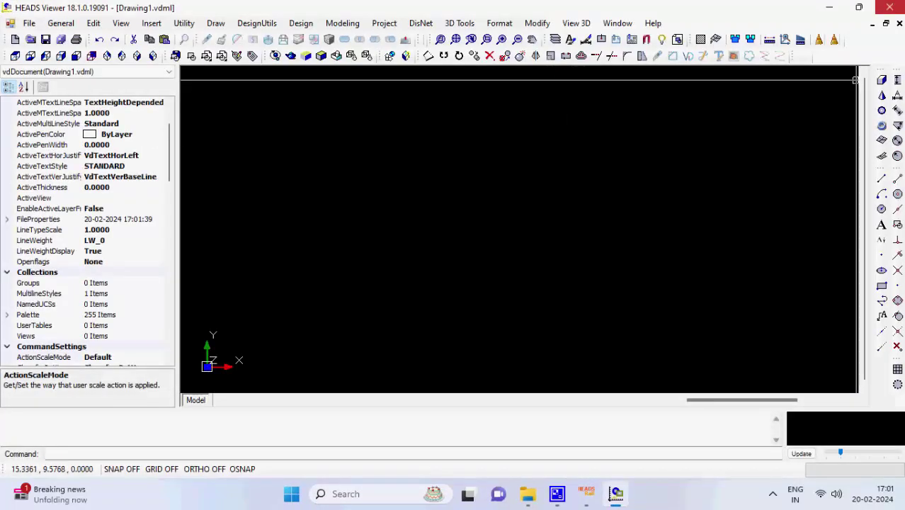
{"action": "left_click", "coordinate": [890, 7]}
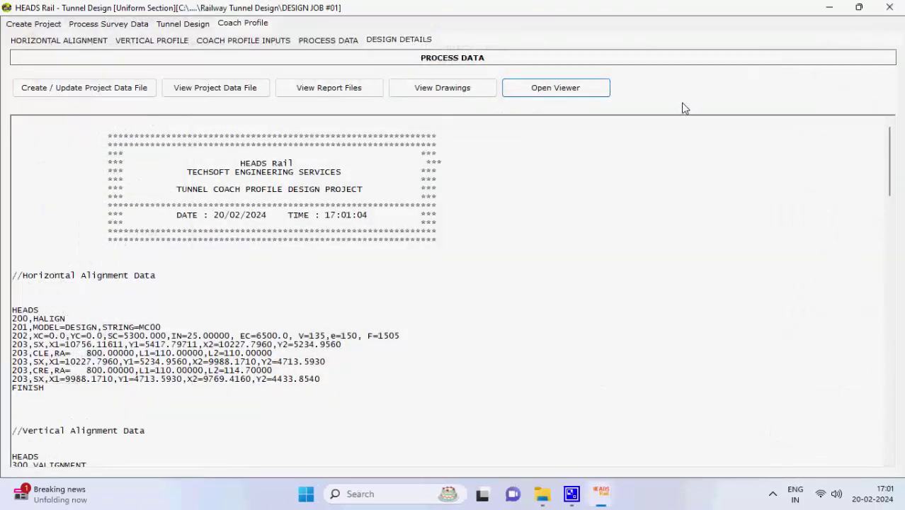
Exit the tunnel design workspace, saving the project data file and acknowledging its creation
{"action": "left_click", "coordinate": [887, 7]}
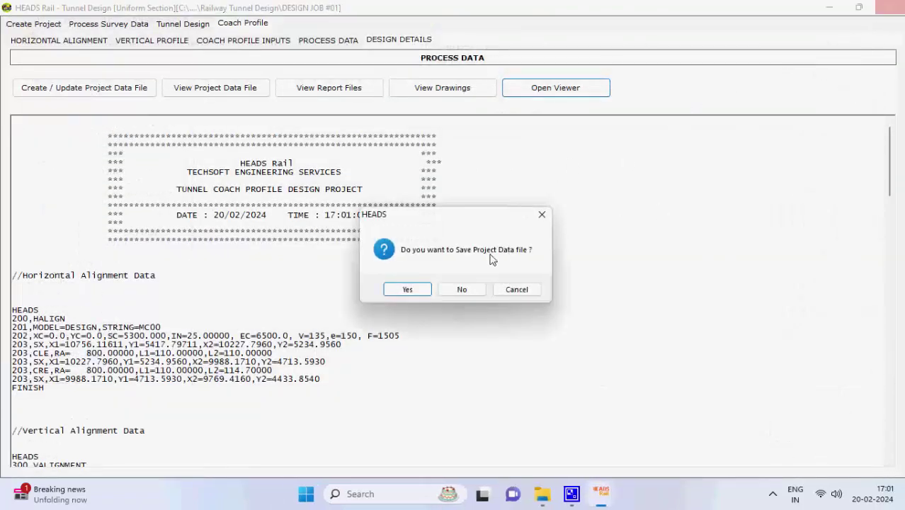
{"action": "left_click", "coordinate": [414, 288]}
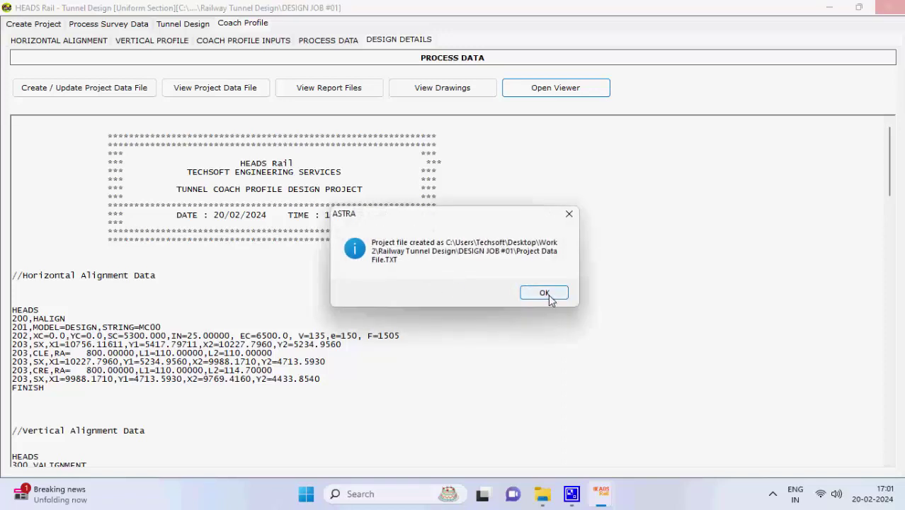
{"action": "left_click", "coordinate": [550, 295]}
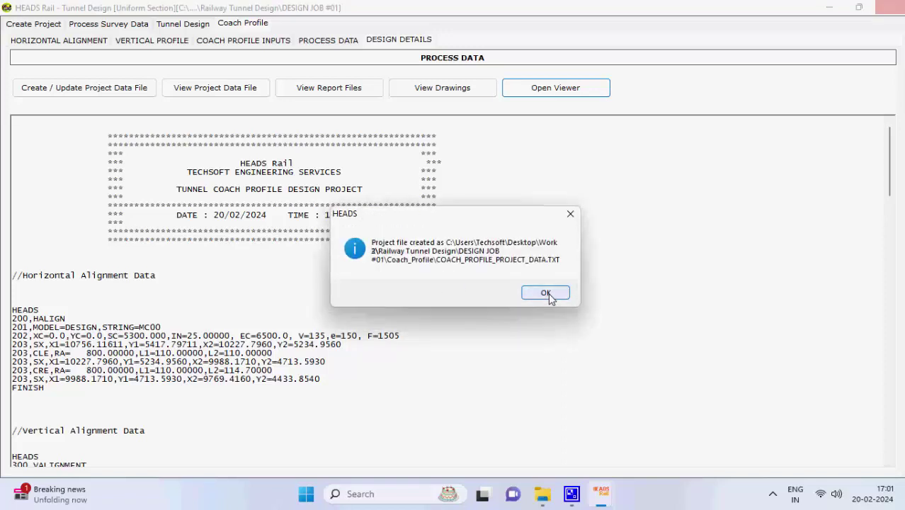